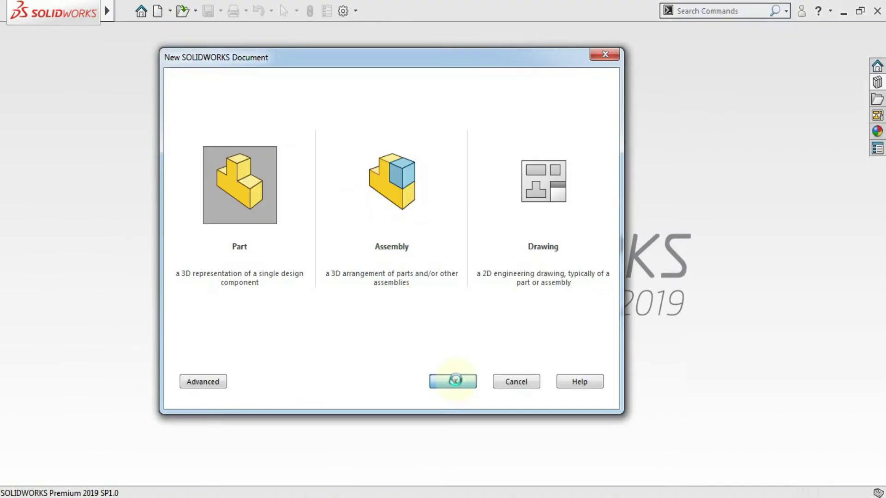
# Create a new part document and set its units to MMGS (millimeter, gram, second)
pyautogui.click(455, 380)
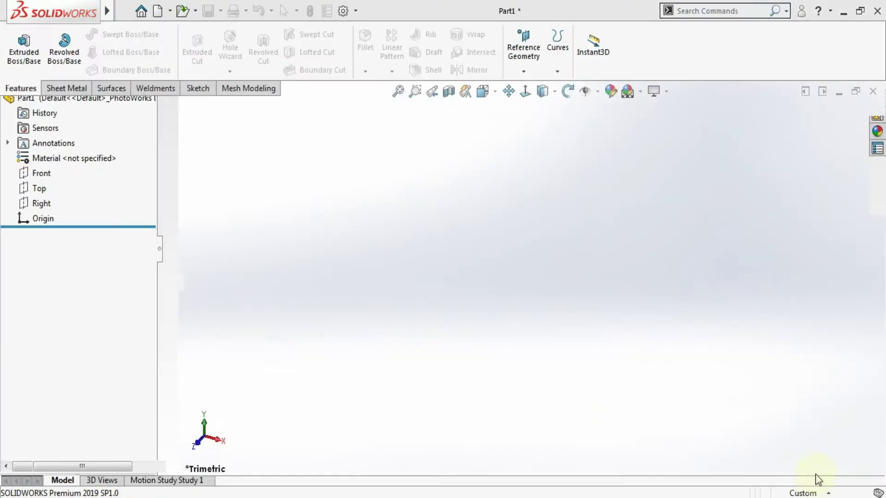
pyautogui.click(826, 495)
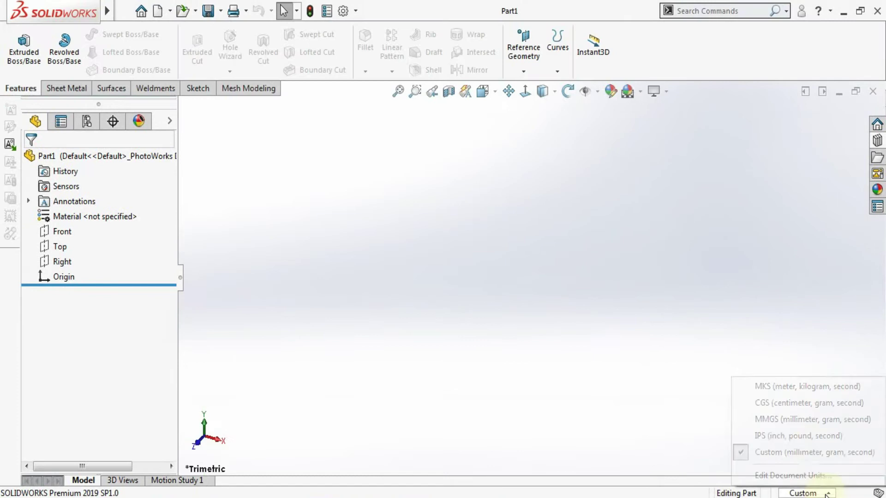
pyautogui.click(789, 419)
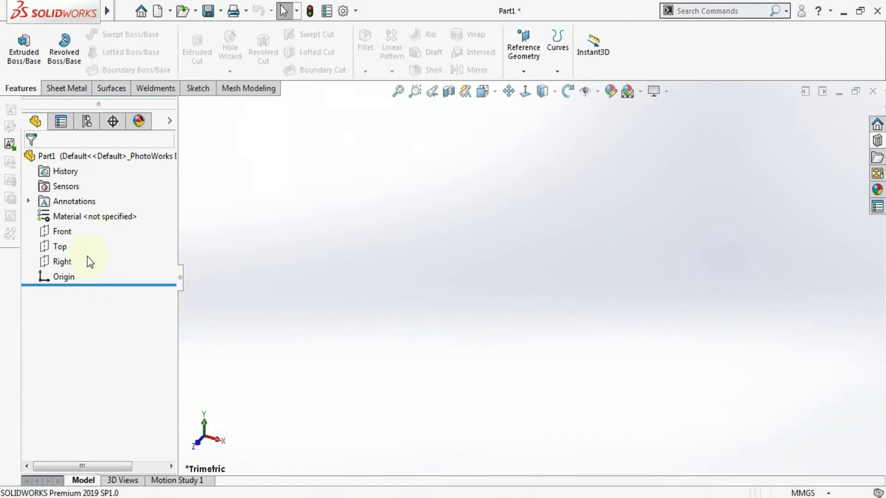
# Start a sketch on the Front plane and draw two concentric circles at the origin, about 90 mm in diameter and roughly half that
pyautogui.click(59, 232)
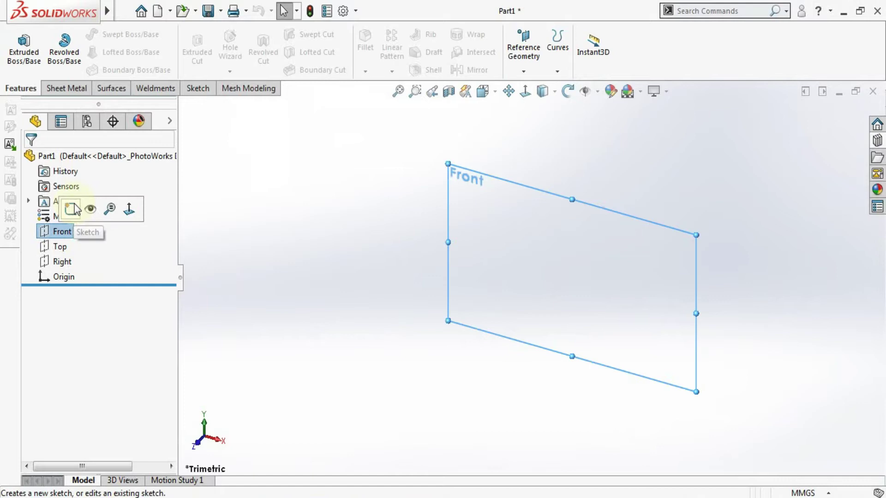
pyautogui.click(73, 207)
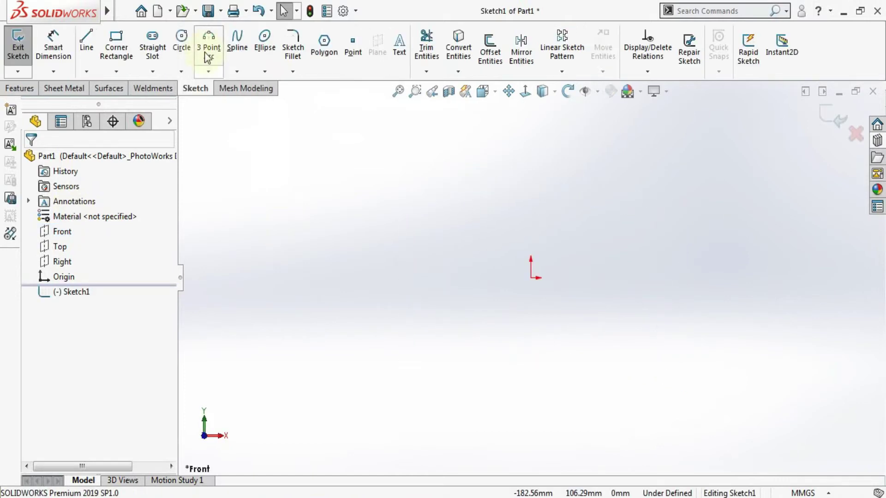
pyautogui.click(182, 44)
pyautogui.click(531, 278)
pyautogui.click(491, 218)
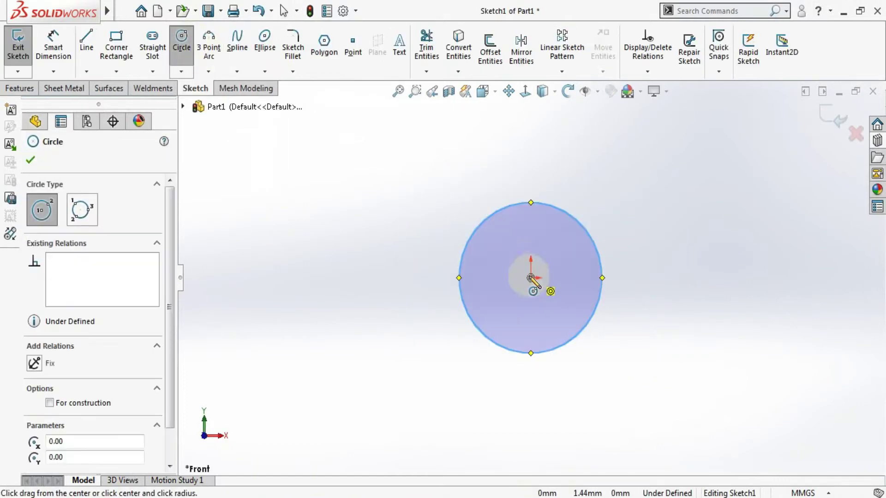
pyautogui.click(531, 278)
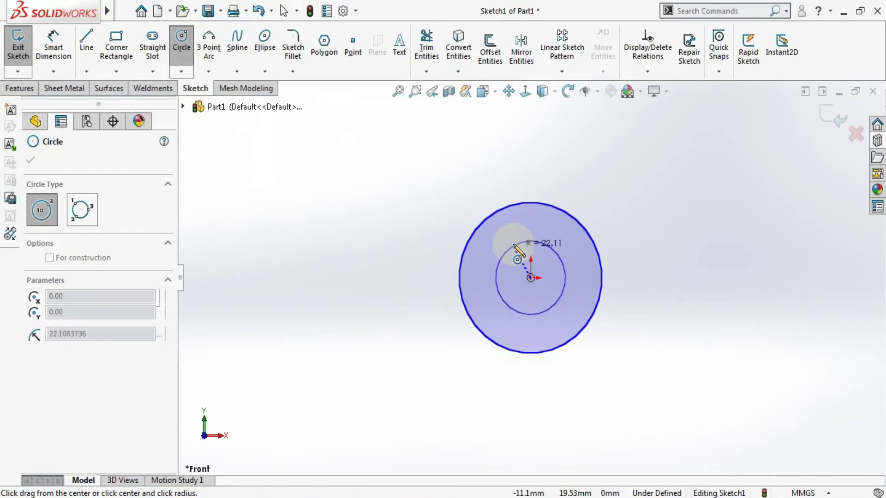
pyautogui.click(516, 245)
# Dimension the larger circle with a diameter of 28 mm
pyautogui.click(51, 47)
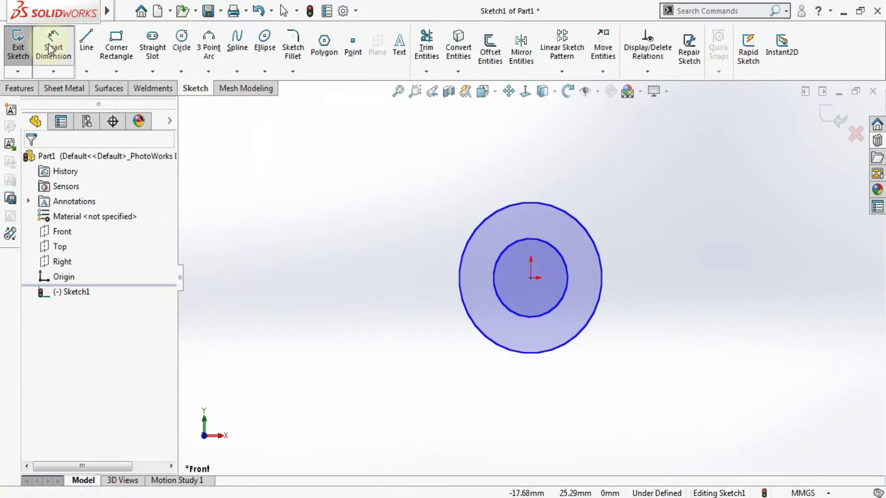
pyautogui.click(474, 242)
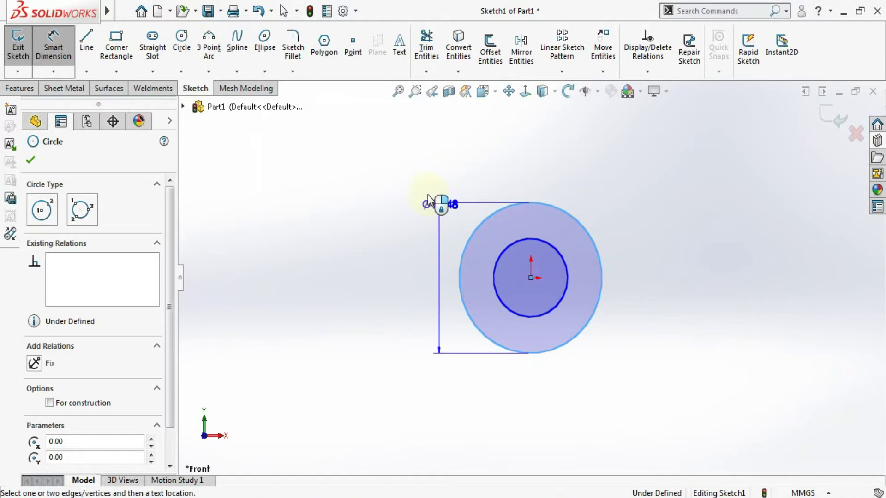
pyautogui.click(429, 199)
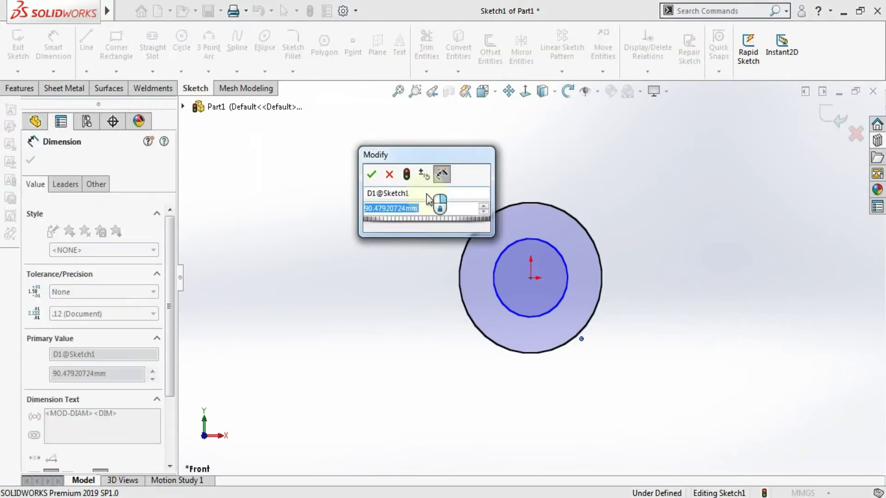
pyautogui.write('28')
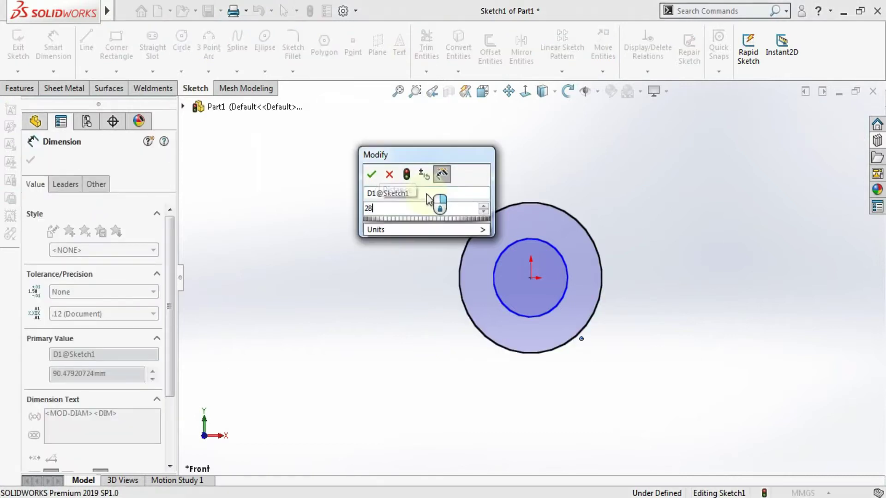
pyautogui.press('Return')
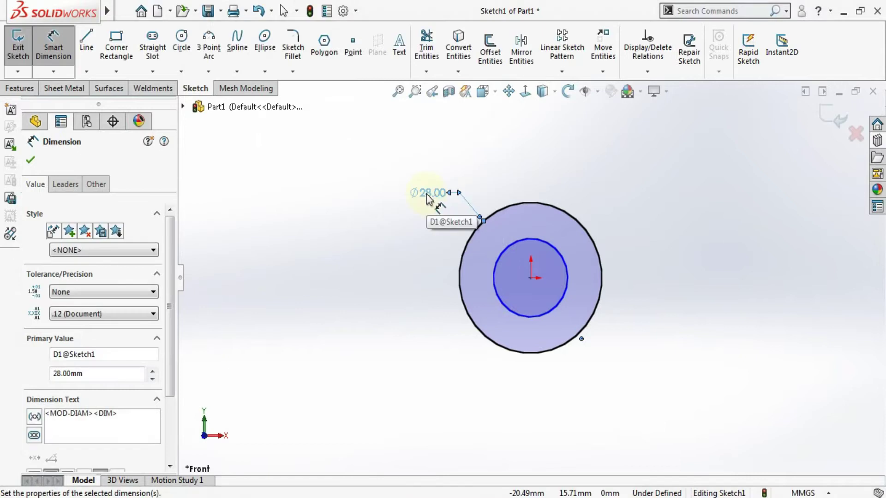
# Dimension the other concentric circle with a diameter of 42 mm
pyautogui.click(513, 247)
pyautogui.click(378, 230)
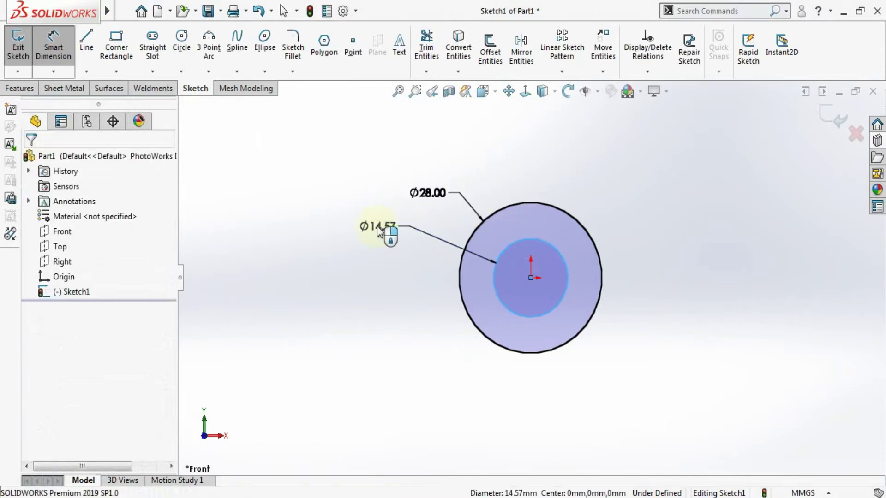
pyautogui.write('42')
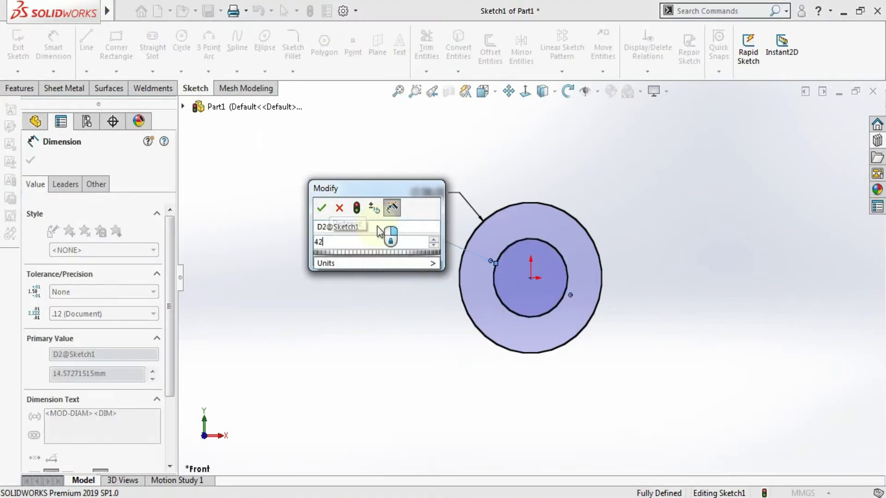
pyautogui.press('Return')
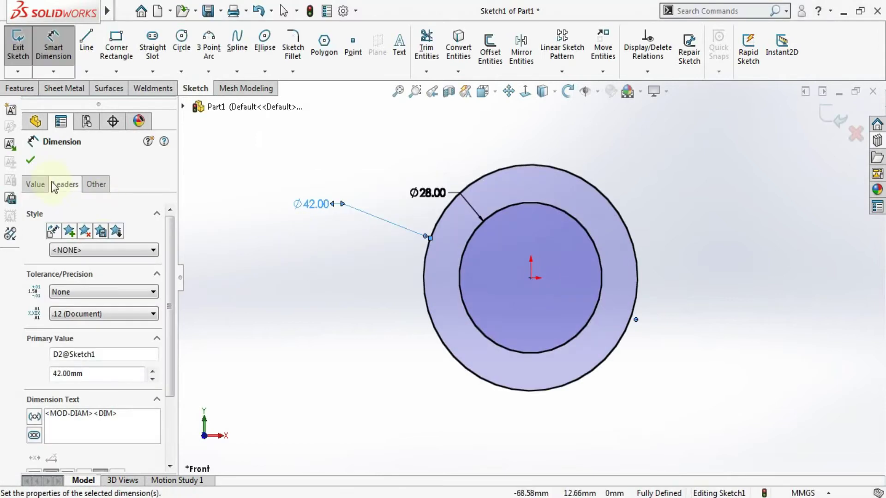
# Change the display of both circles' diameter dimensions to radius
pyautogui.click(64, 184)
pyautogui.click(57, 275)
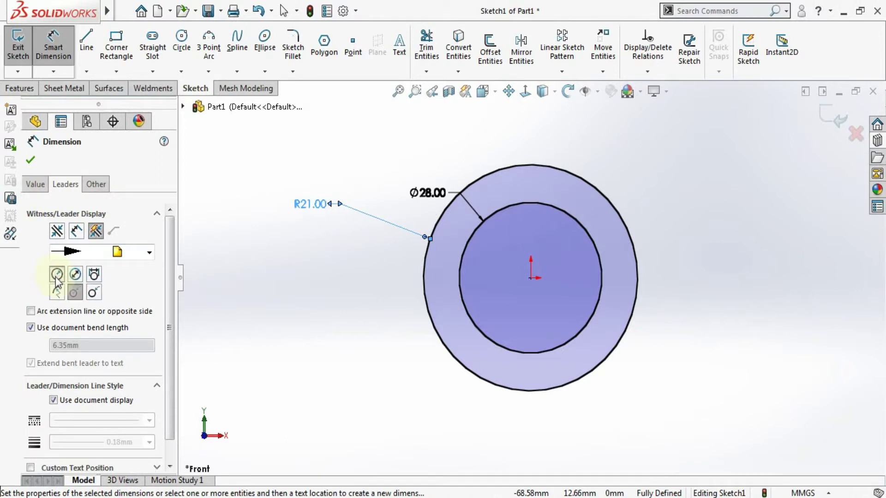
pyautogui.press('Escape')
pyautogui.click(427, 193)
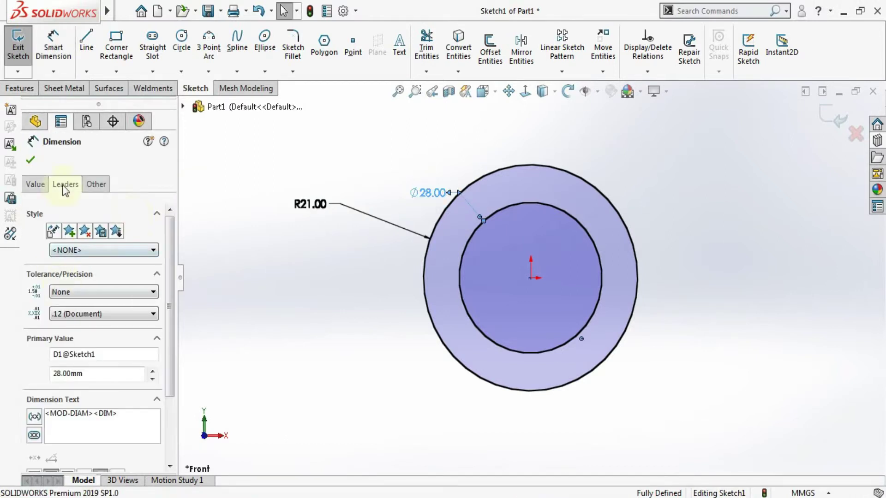
pyautogui.click(65, 187)
pyautogui.click(57, 272)
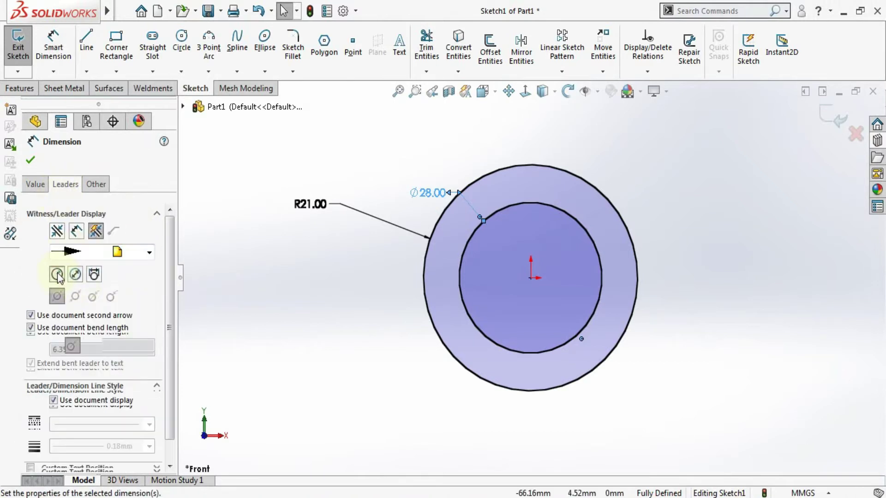
pyautogui.click(285, 329)
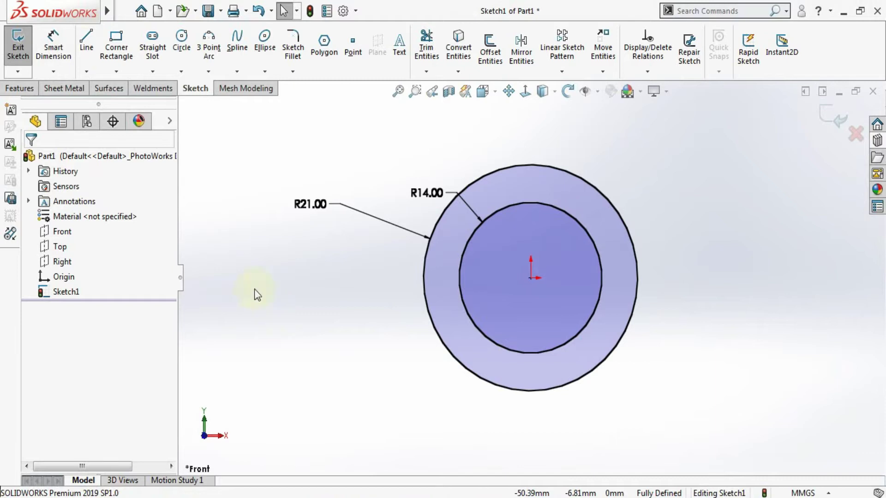
# Sketch connected lines from the outer circle's right quadrant, about 29 mm right, 6 mm up, 102 mm left, 6 mm down, to the inner circle's left quadrant
pyautogui.click(88, 45)
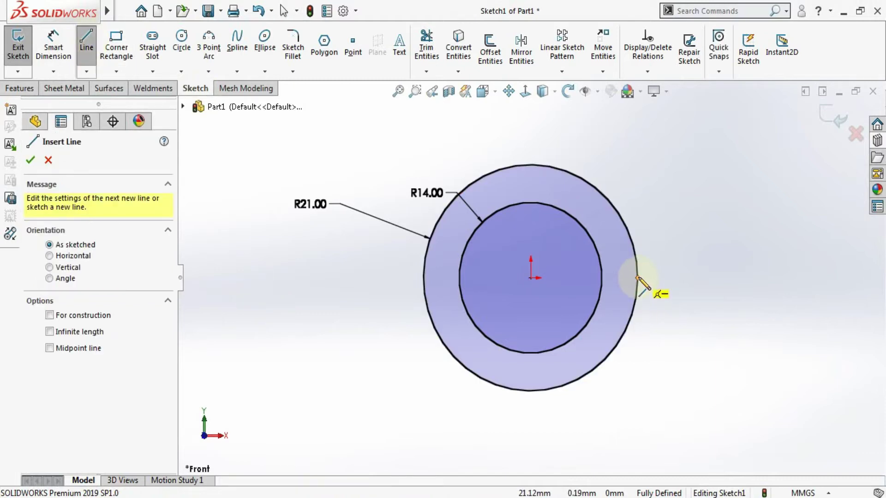
pyautogui.click(637, 278)
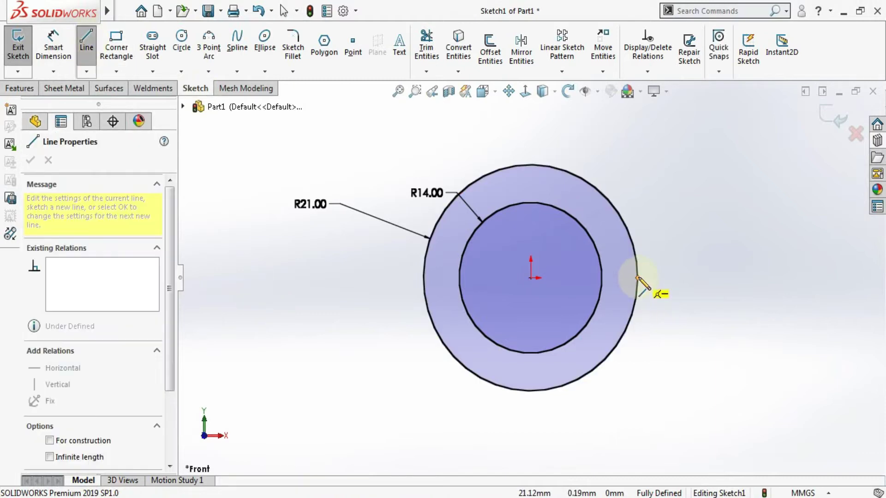
pyautogui.click(786, 278)
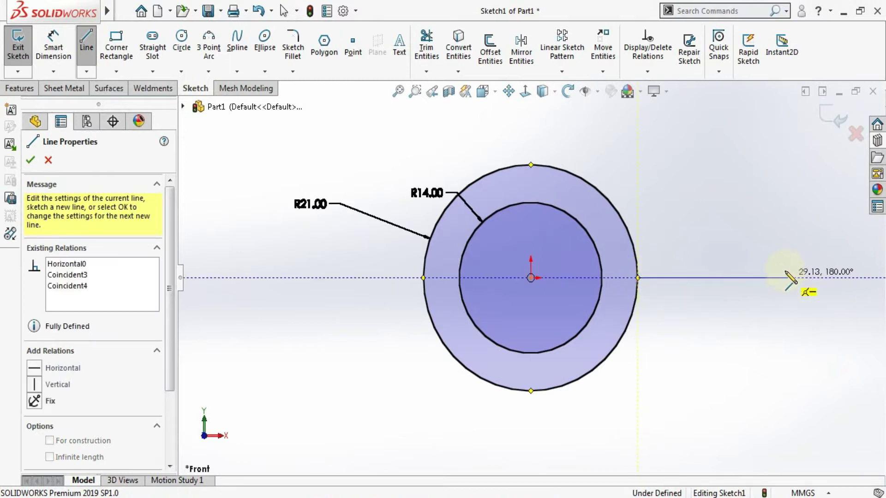
pyautogui.doubleClick(786, 245)
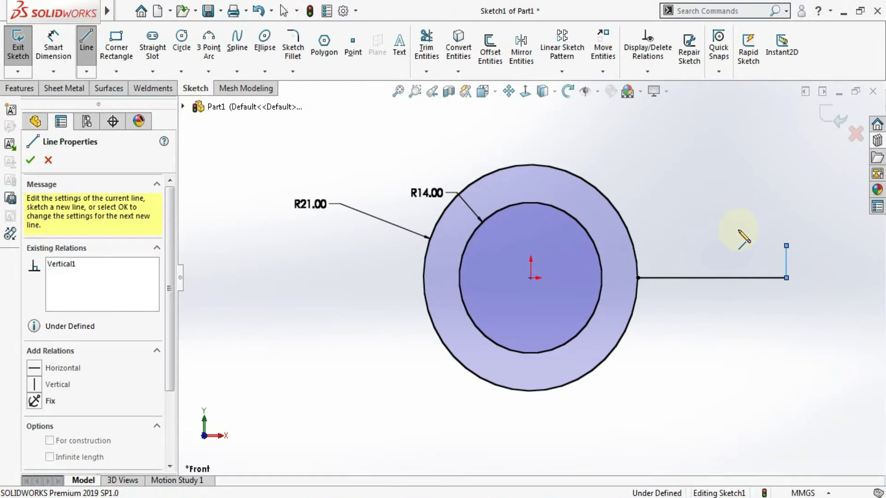
pyautogui.click(786, 246)
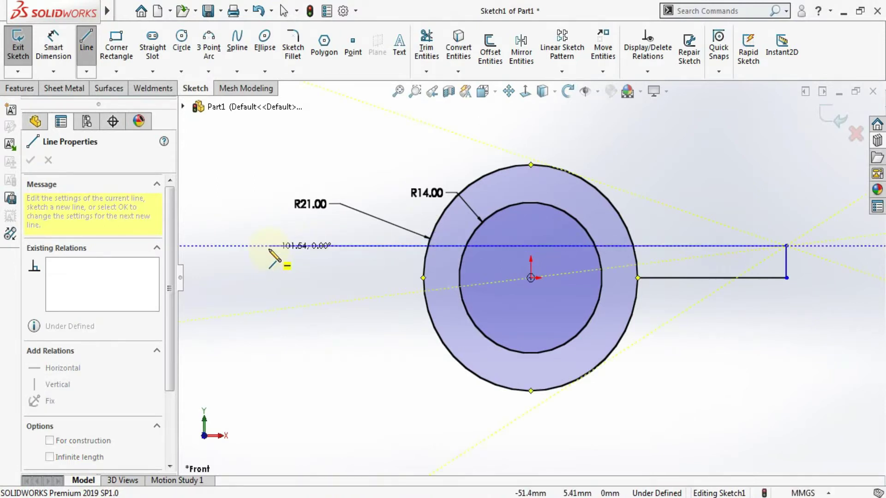
pyautogui.click(269, 248)
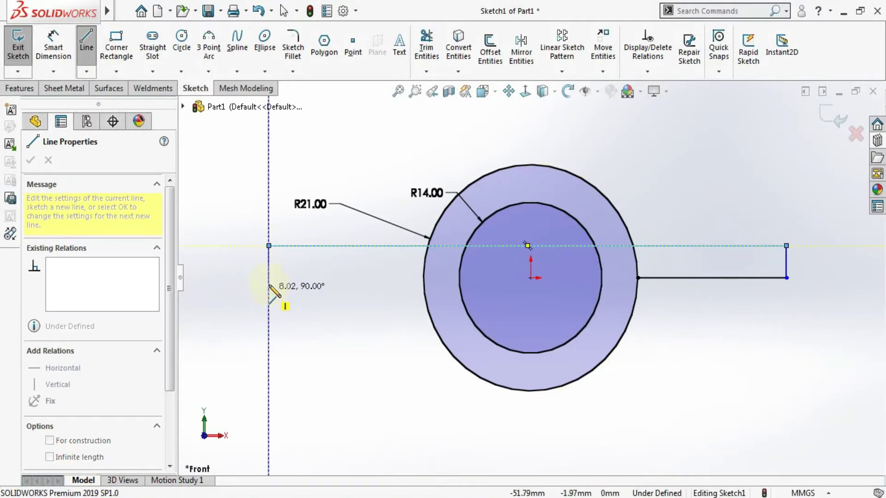
pyautogui.click(269, 277)
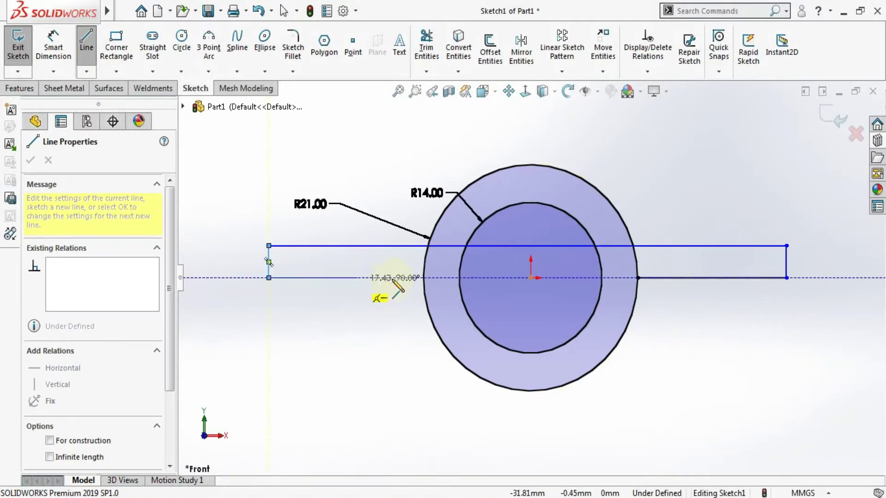
pyautogui.click(459, 277)
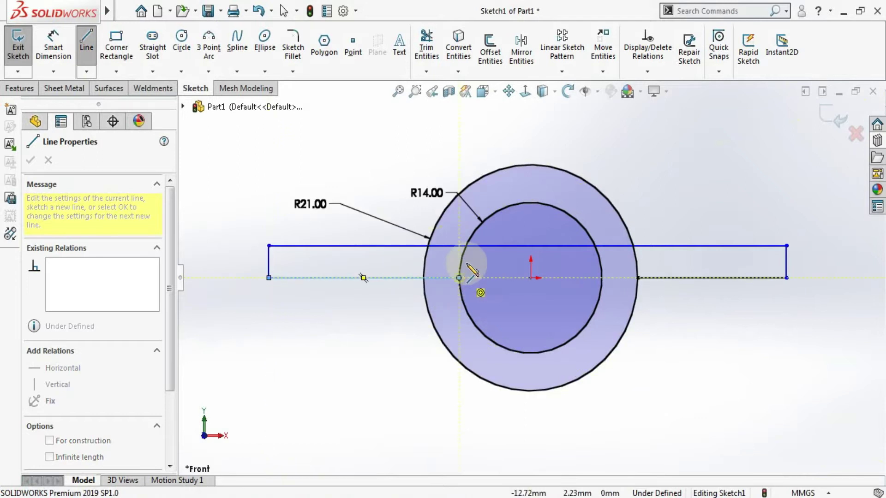
pyautogui.press('Escape')
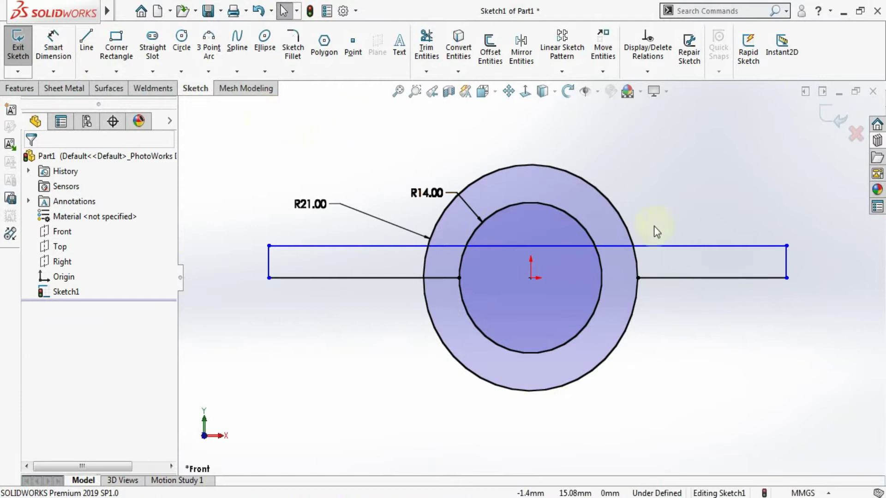
# Dimension the horizontal distance from the origin to the lower right corner of the line outline as 42 mm
pyautogui.click(54, 42)
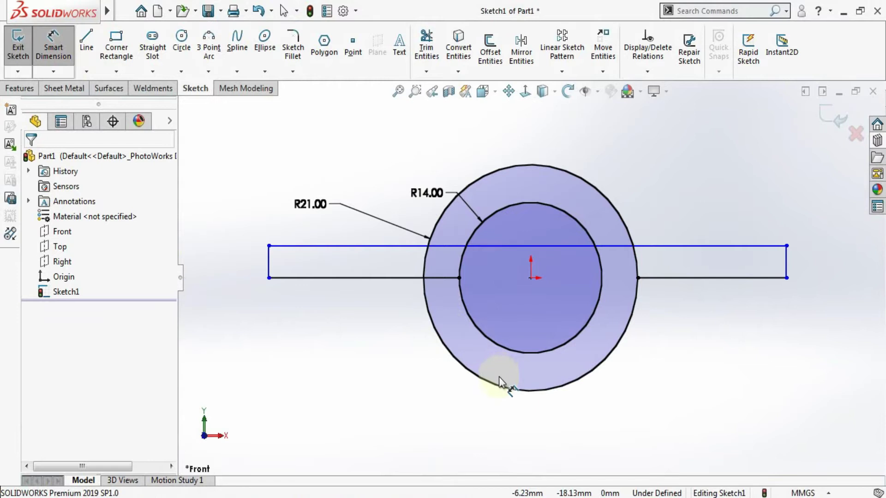
pyautogui.click(531, 278)
pyautogui.click(786, 278)
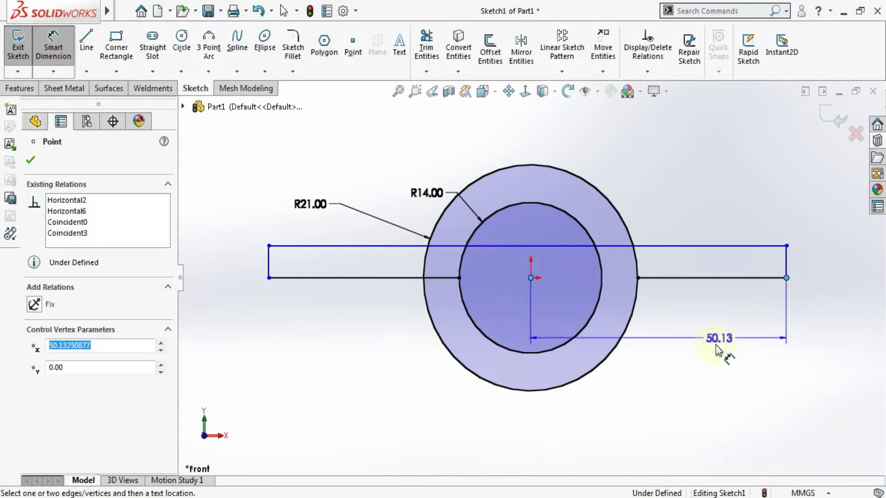
pyautogui.click(716, 344)
pyautogui.write('42')
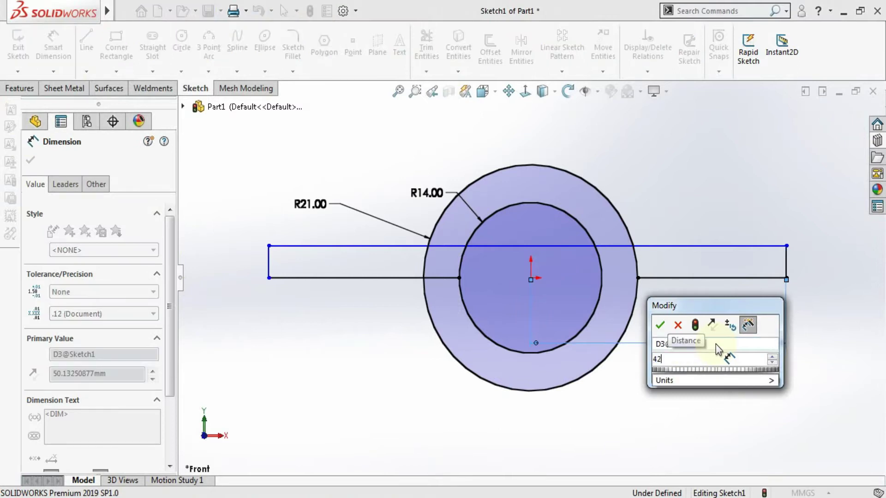
pyautogui.press('Return')
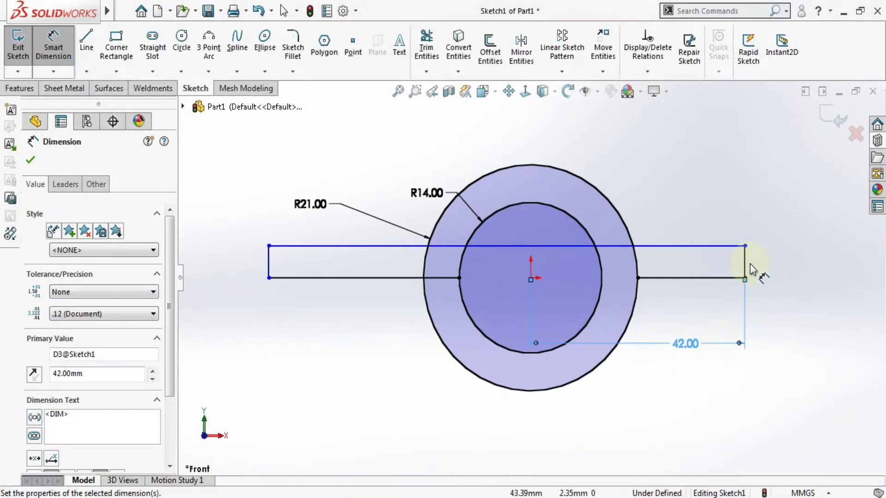
# Dimension the right vertical edge of the line outline as 8 mm
pyautogui.click(746, 270)
pyautogui.click(767, 269)
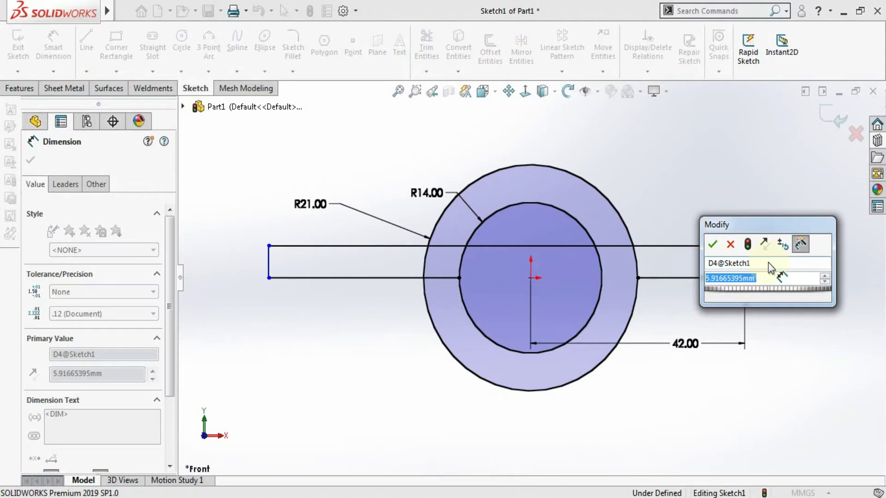
pyautogui.write('6')
pyautogui.press('BackSpace')
pyautogui.write('8')
pyautogui.press('Return')
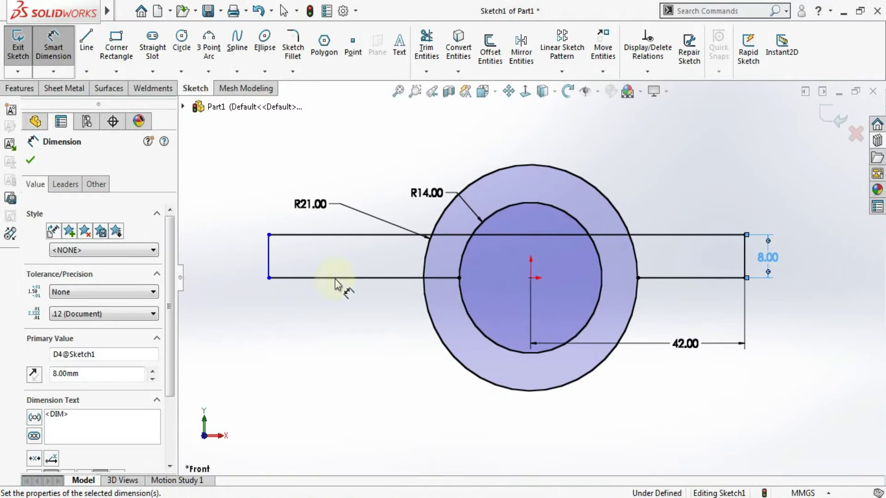
# Dimension the horizontal distance between the line outline's two vertical edges as 126 mm
pyautogui.click(270, 261)
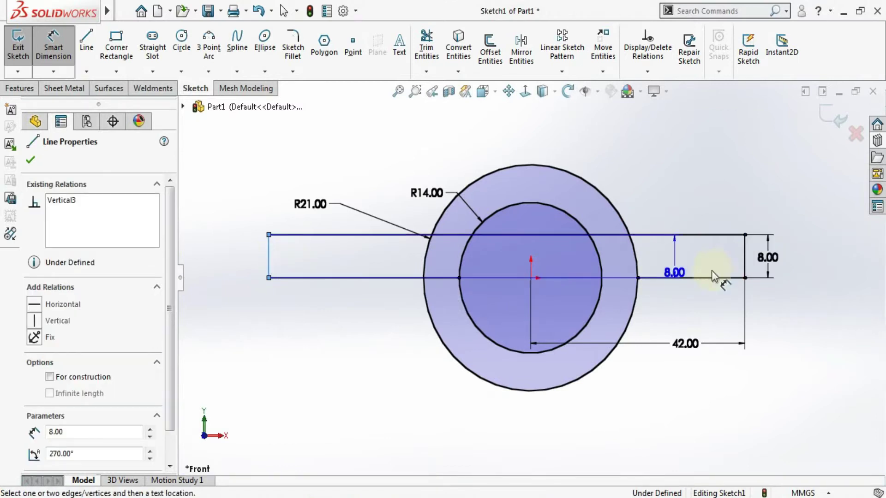
pyautogui.click(744, 272)
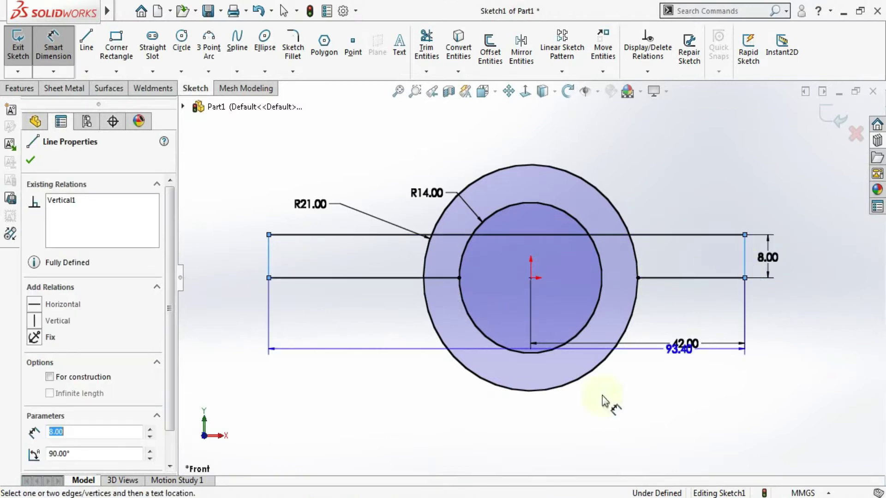
pyautogui.click(568, 412)
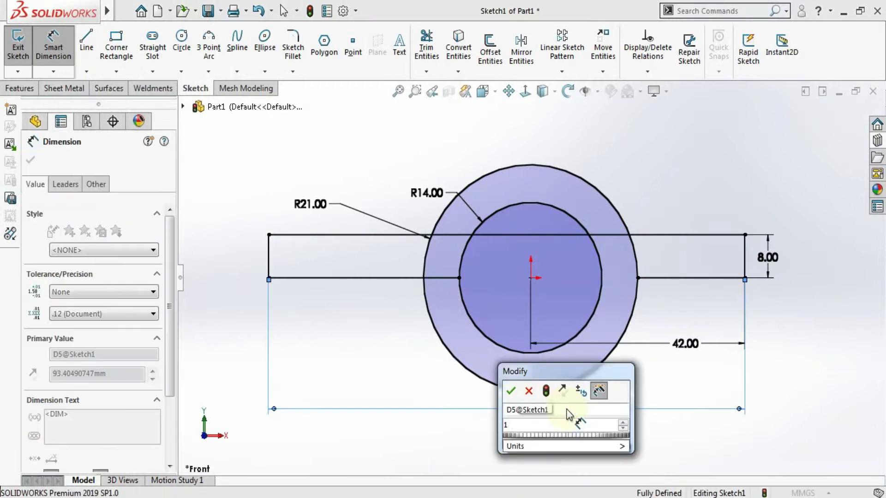
pyautogui.write('126')
pyautogui.press('Return')
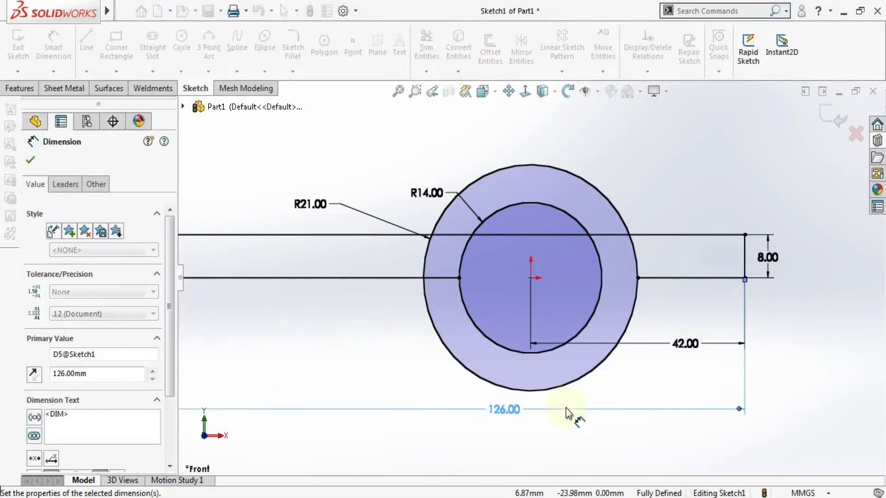
# Trim the outer circle's lower half, its left arc between the two lines, and the upper line between the circles on the left
pyautogui.click(435, 73)
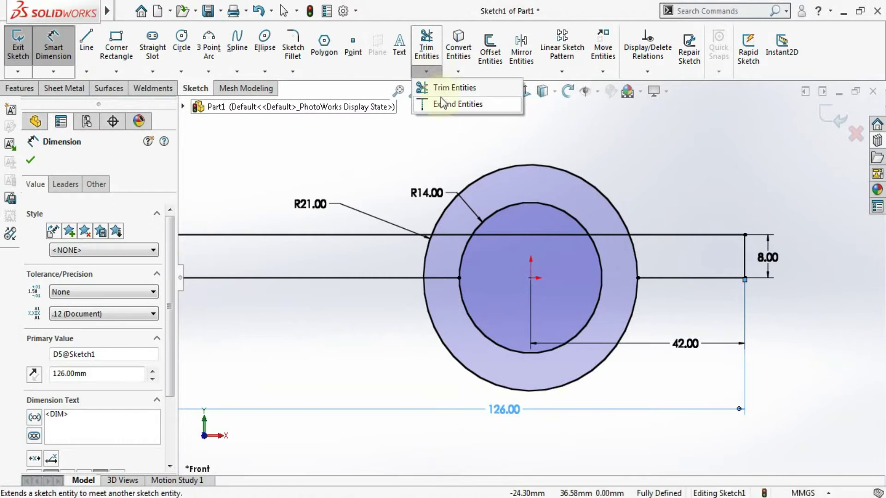
pyautogui.click(443, 88)
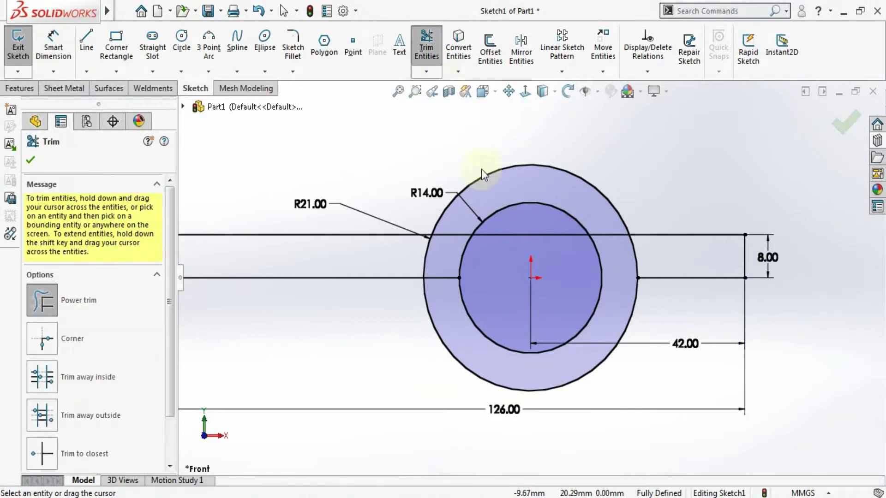
pyautogui.moveTo(441, 298)
pyautogui.mouseDown()
pyautogui.moveTo(430, 316)
pyautogui.moveTo(435, 322)
pyautogui.mouseUp()
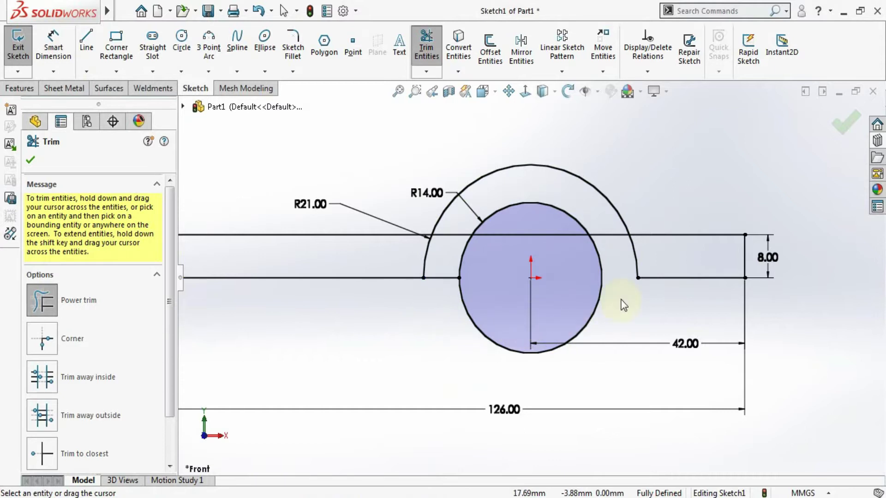
pyautogui.moveTo(458, 223)
pyautogui.mouseDown()
pyautogui.moveTo(438, 253)
pyautogui.moveTo(420, 257)
pyautogui.mouseUp()
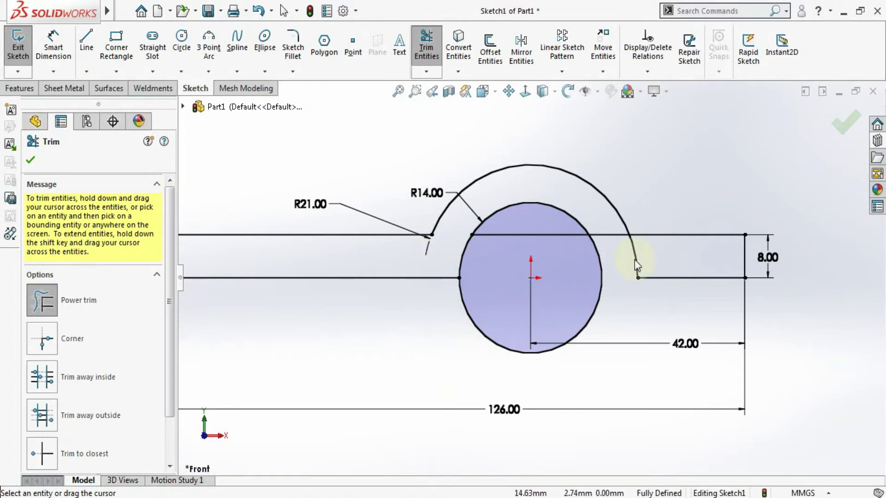
# Extend the lower right horizontal line to the inner circle
pyautogui.click(432, 73)
pyautogui.click(442, 104)
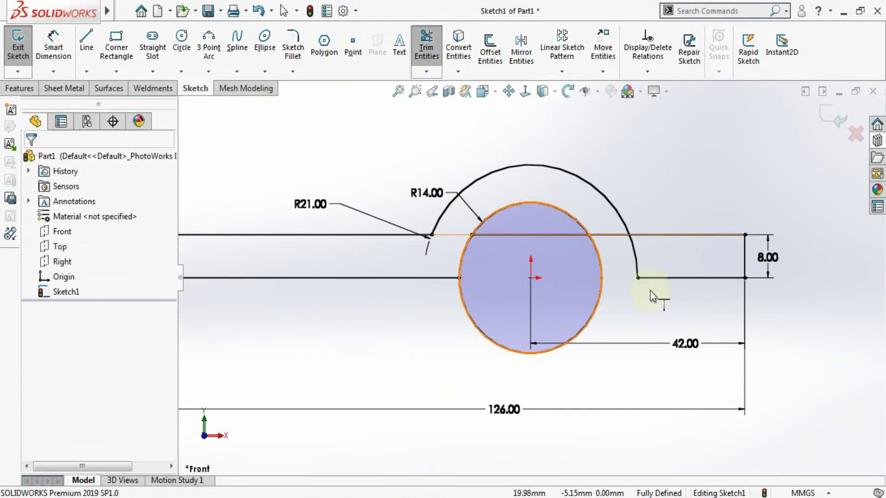
pyautogui.click(650, 276)
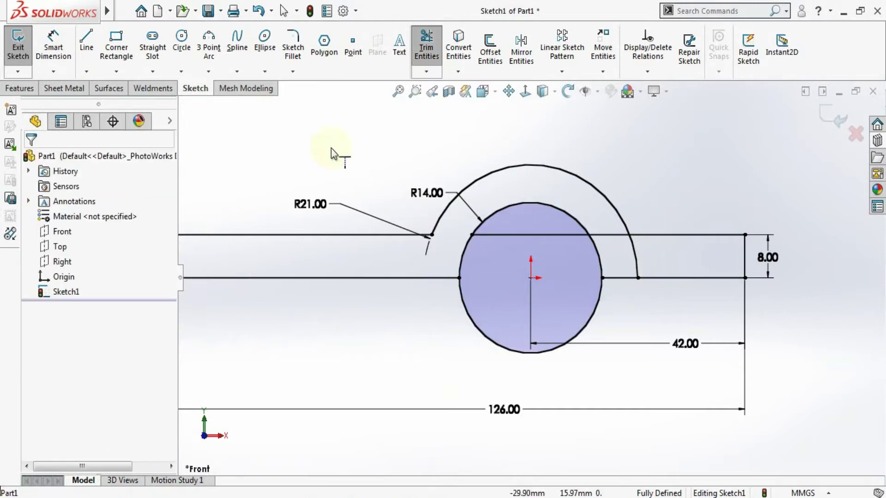
# Trim the remaining inner segments and the inner circle's lower half to leave one closed arched profile, and exit the sketch
pyautogui.click(421, 72)
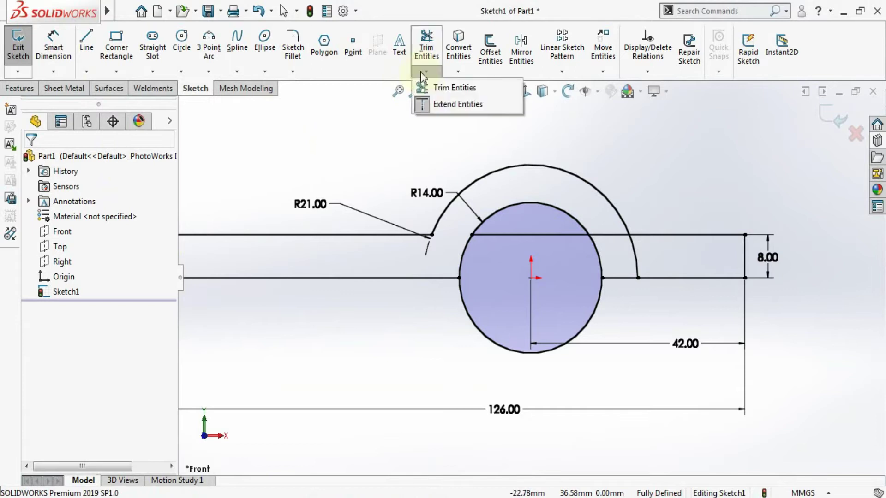
pyautogui.click(429, 88)
pyautogui.moveTo(632, 255)
pyautogui.mouseDown()
pyautogui.moveTo(617, 252)
pyautogui.moveTo(610, 233)
pyautogui.moveTo(552, 243)
pyautogui.moveTo(543, 225)
pyautogui.moveTo(611, 246)
pyautogui.moveTo(610, 298)
pyautogui.moveTo(578, 296)
pyautogui.mouseUp()
pyautogui.scroll(3, 580, 281)
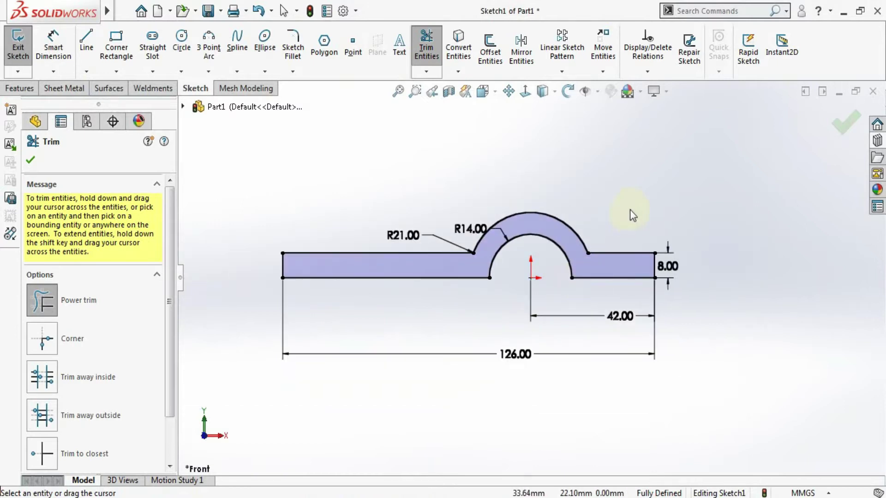
pyautogui.click(847, 123)
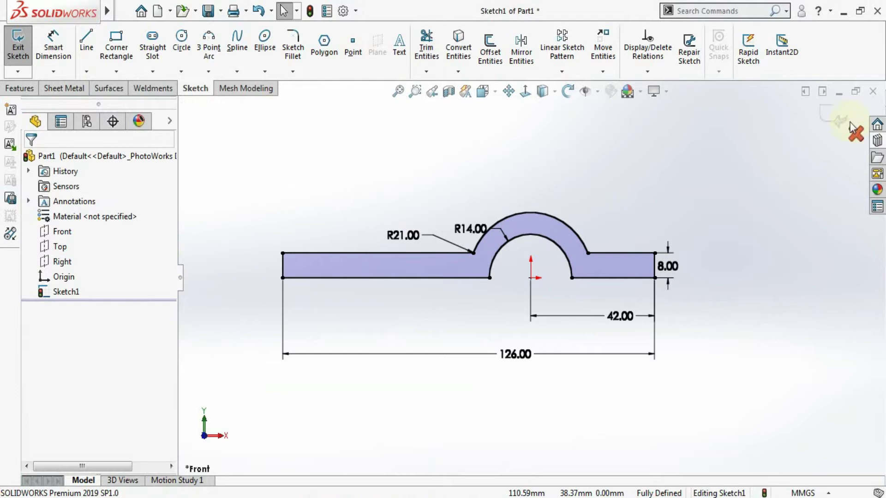
pyautogui.click(842, 121)
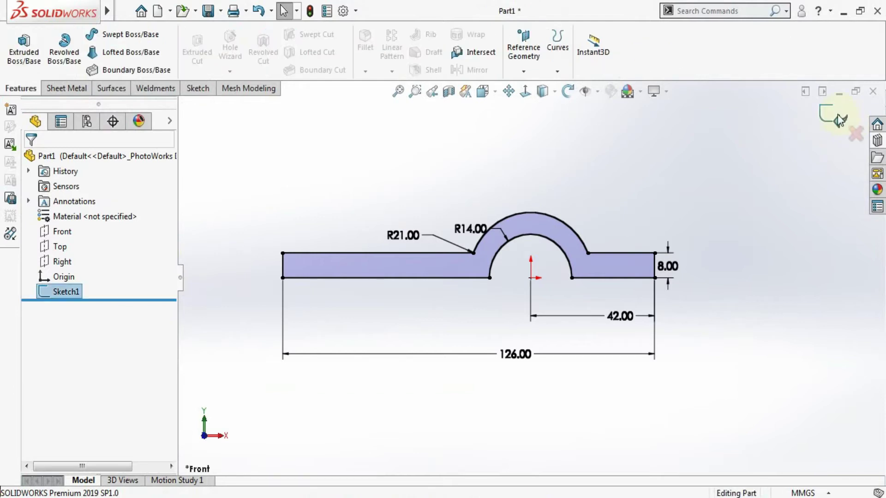
# Extrude the arched profile 46 mm with the Mid Plane end condition
pyautogui.click(22, 64)
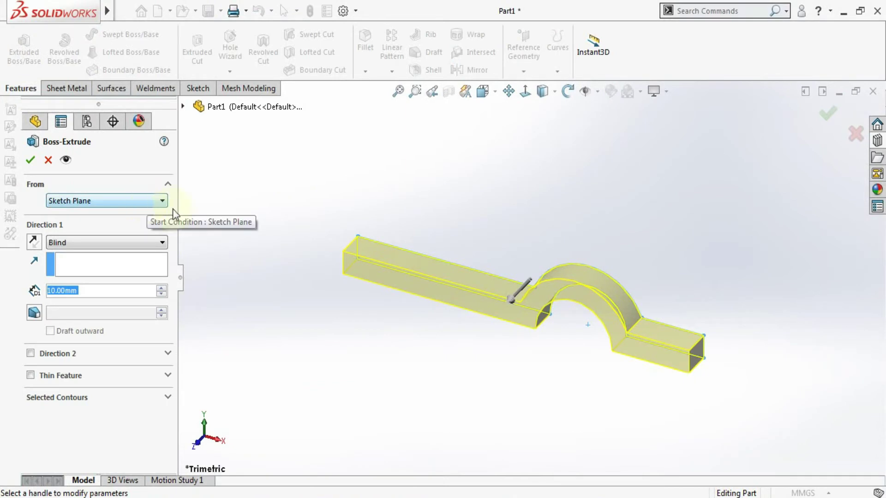
pyautogui.click(146, 243)
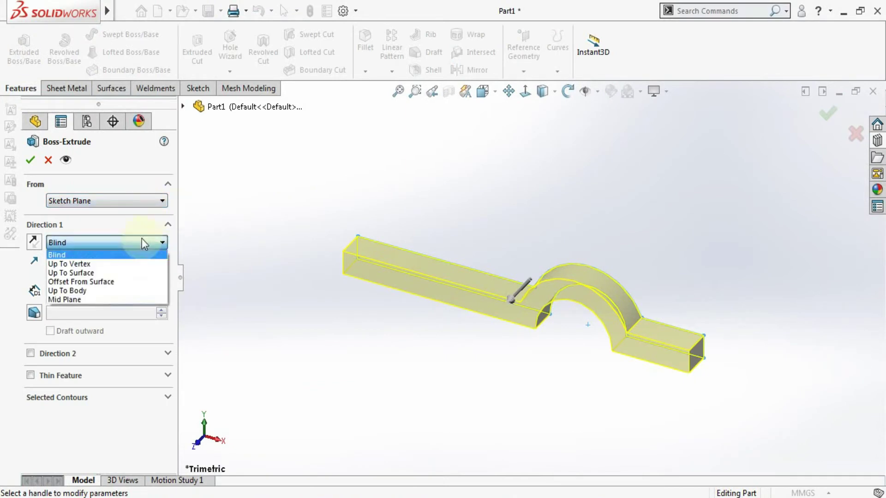
pyautogui.click(118, 299)
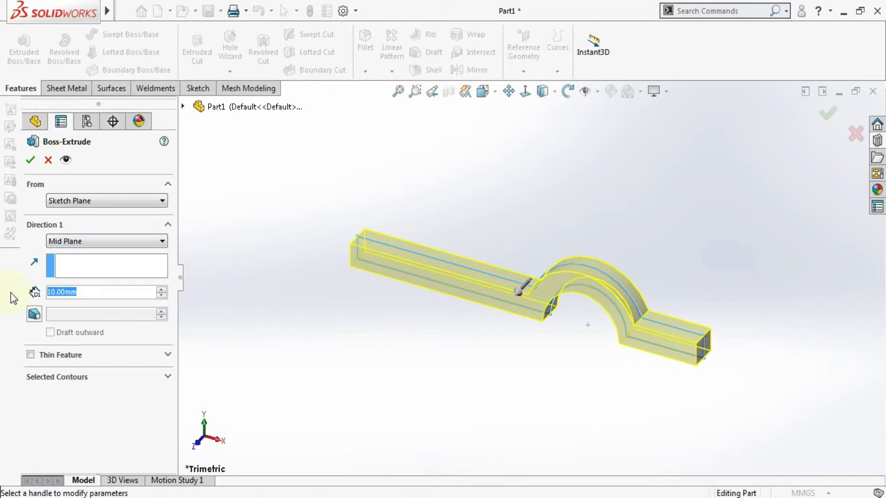
pyautogui.write('46')
pyautogui.press('Return')
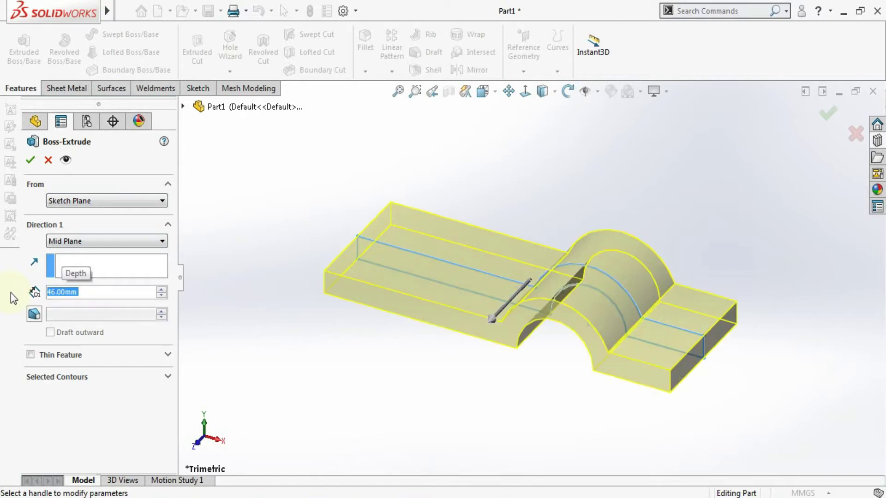
pyautogui.click(30, 159)
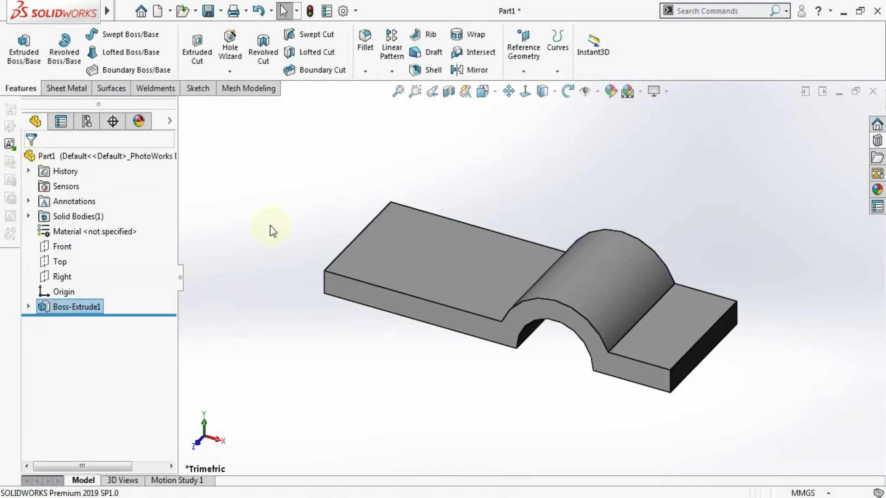
# Fillet the four vertical corner edges at both ends of the plate with an 8 mm radius
pyautogui.press('f')
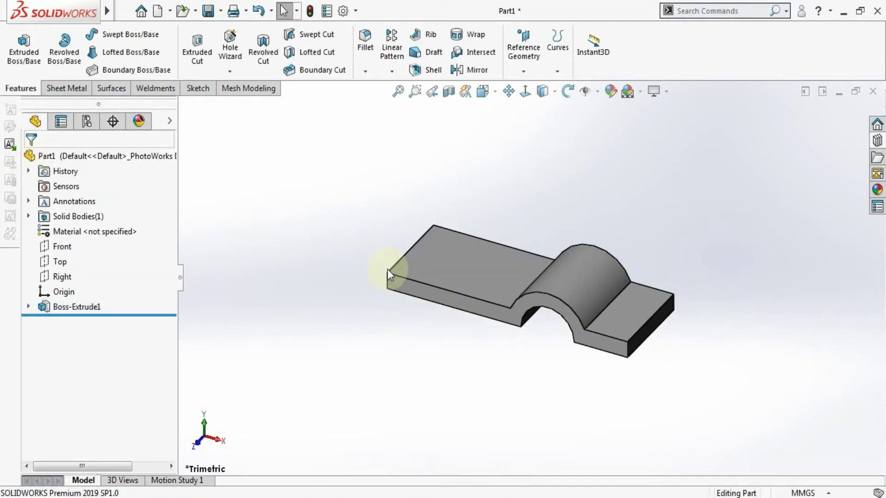
pyautogui.click(365, 71)
pyautogui.click(372, 85)
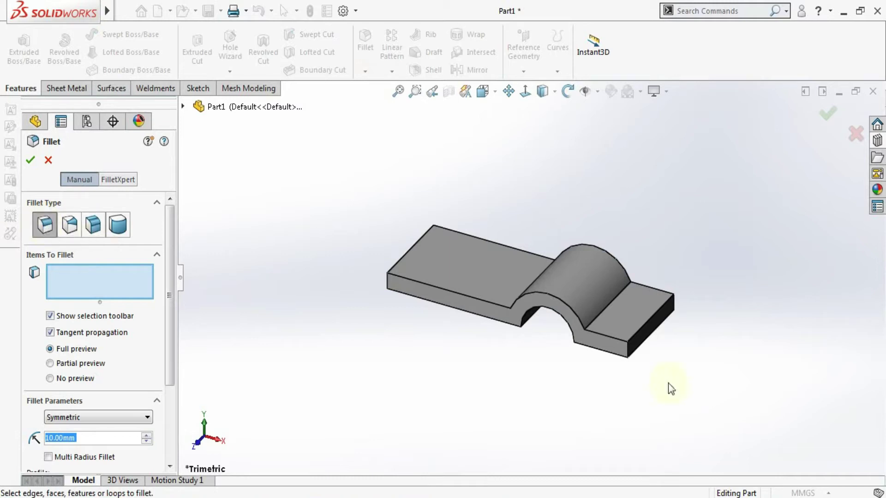
pyautogui.click(629, 355)
pyautogui.moveTo(741, 360); pyautogui.dragTo(642, 310, button='middle')
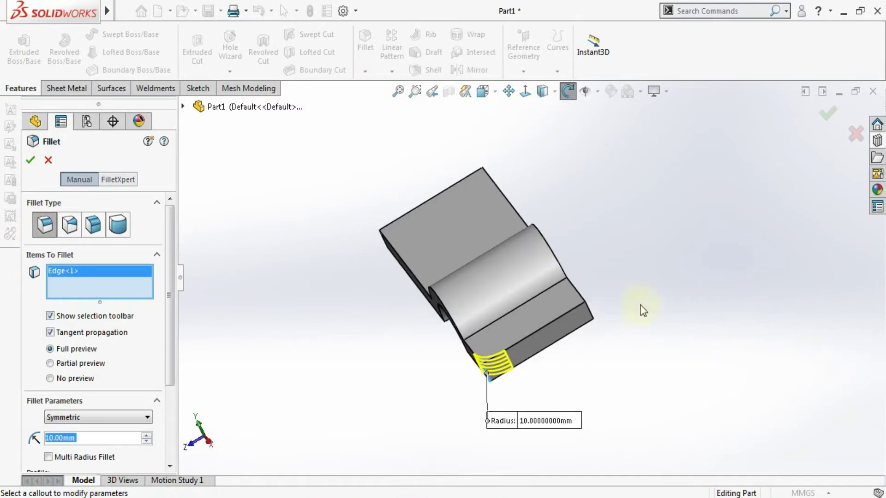
pyautogui.click(592, 315)
pyautogui.moveTo(609, 356); pyautogui.dragTo(574, 310, button='middle')
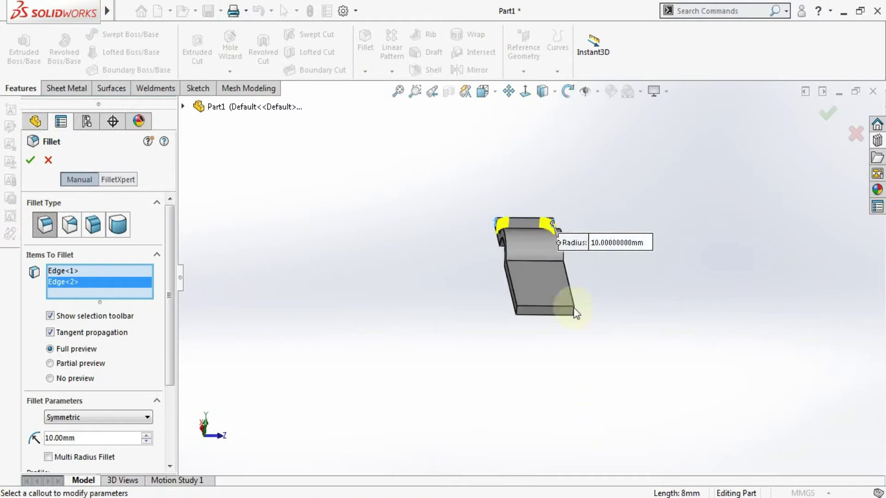
pyautogui.scroll(-5, 576, 314)
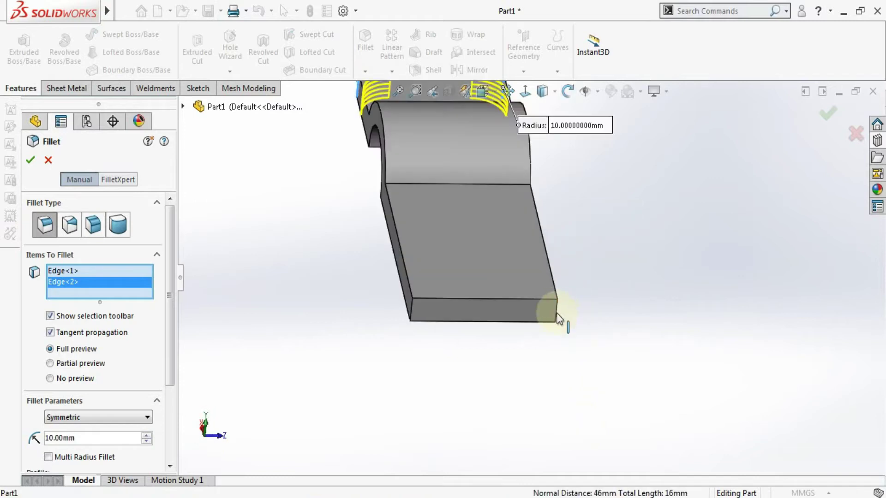
pyautogui.click(559, 315)
pyautogui.click(412, 312)
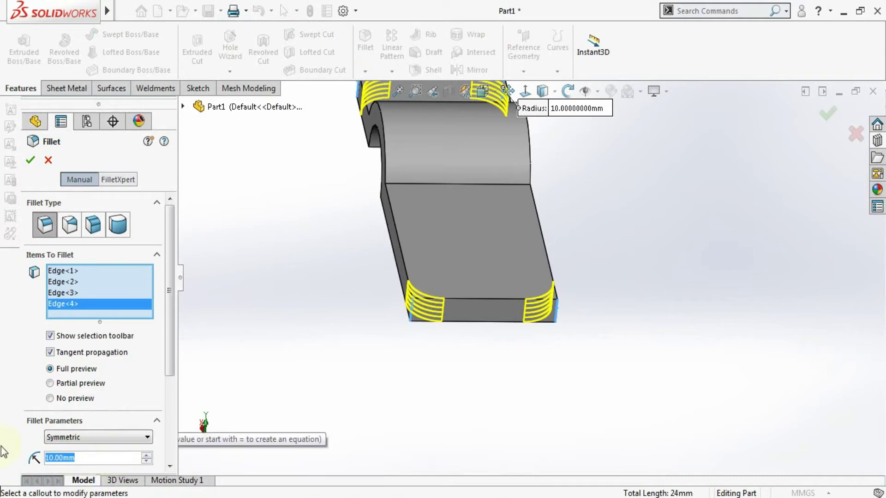
pyautogui.write('8')
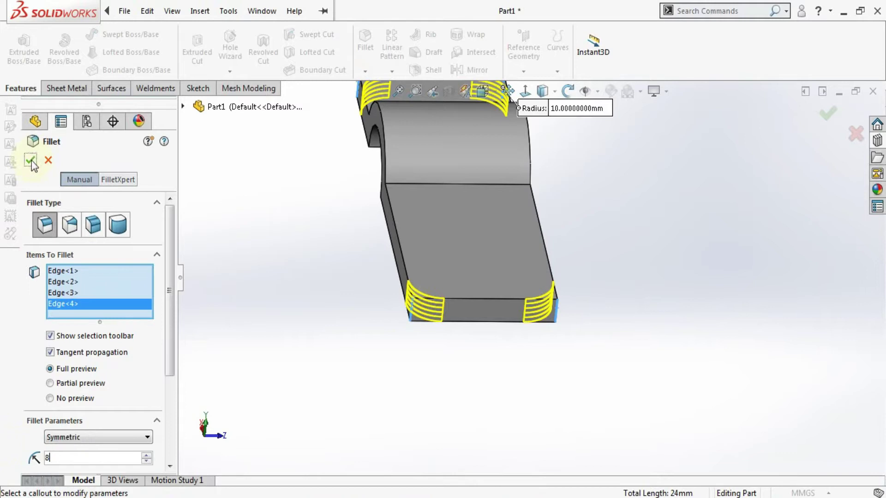
pyautogui.click(32, 161)
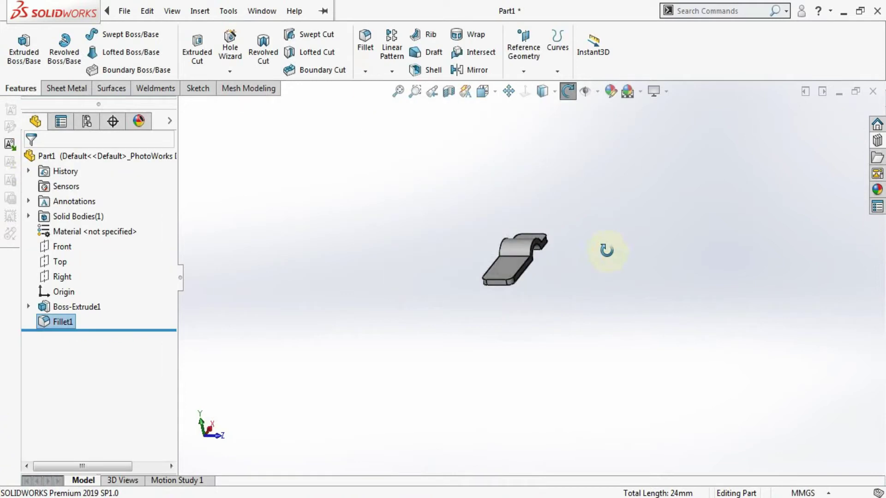
# Start a Front-plane sketch and draw two concentric circles above the plate's long arm, with radii of about 14 mm and 8 mm
pyautogui.moveTo(608, 251); pyautogui.dragTo(585, 286, button='middle')
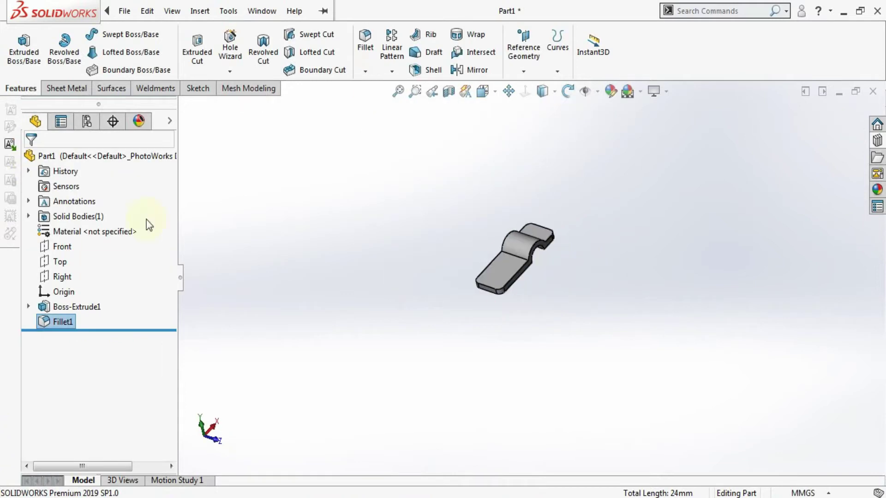
pyautogui.click(60, 249)
pyautogui.click(70, 229)
pyautogui.click(525, 91)
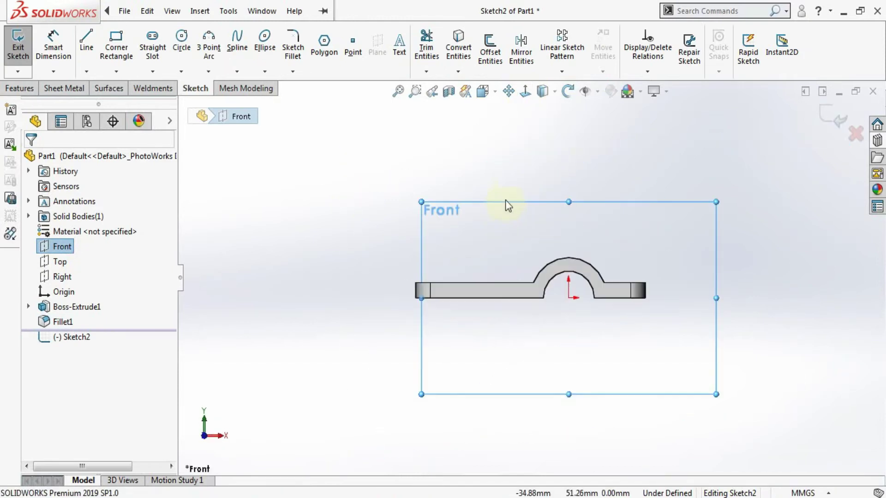
pyautogui.click(182, 41)
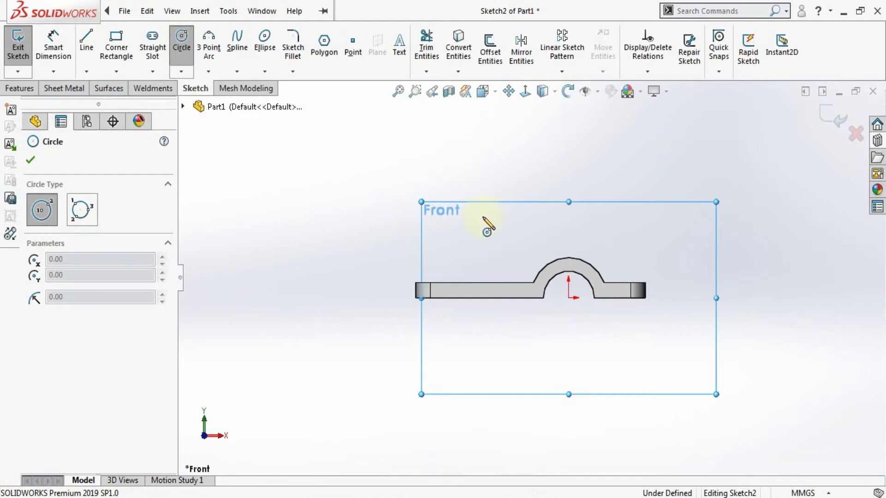
pyautogui.click(483, 215)
pyautogui.click(473, 190)
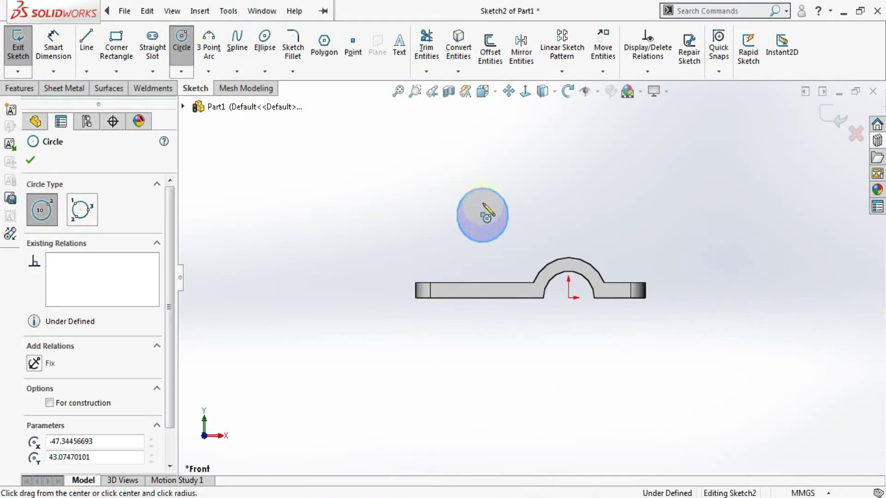
pyautogui.click(499, 231)
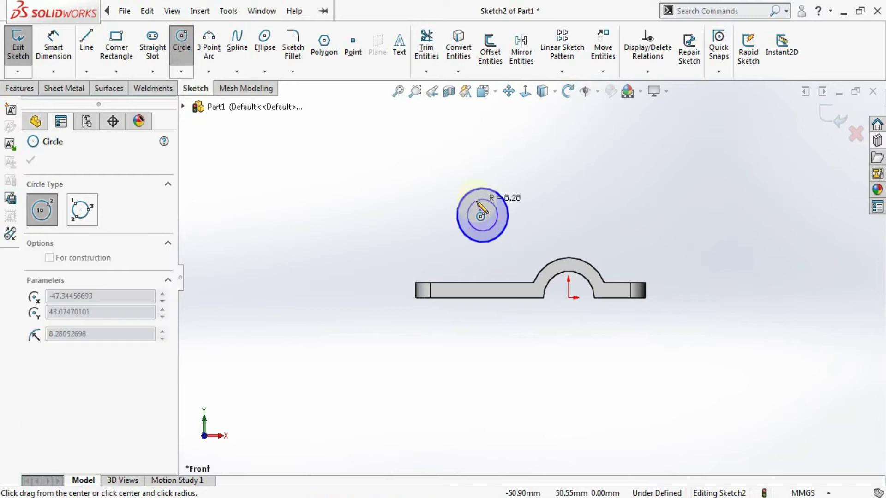
# Dimension the two concentric circles with a 28 mm outer diameter and a 16 mm inner diameter
pyautogui.click(56, 54)
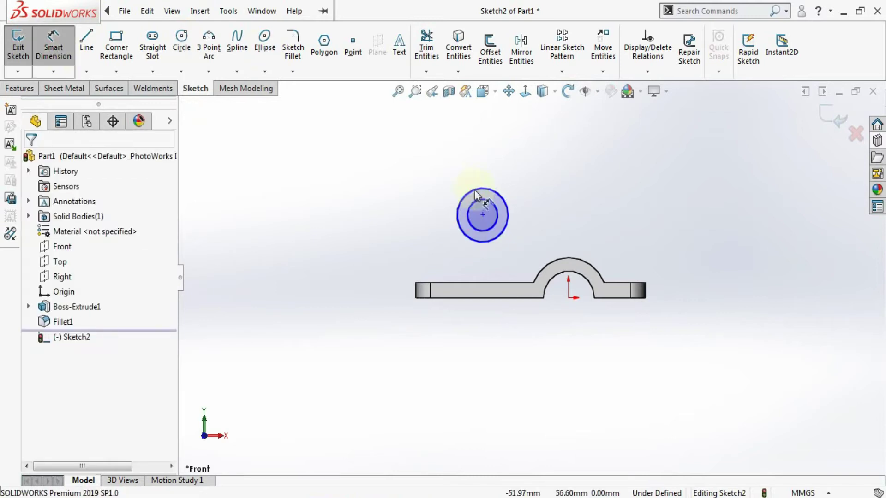
pyautogui.click(474, 188)
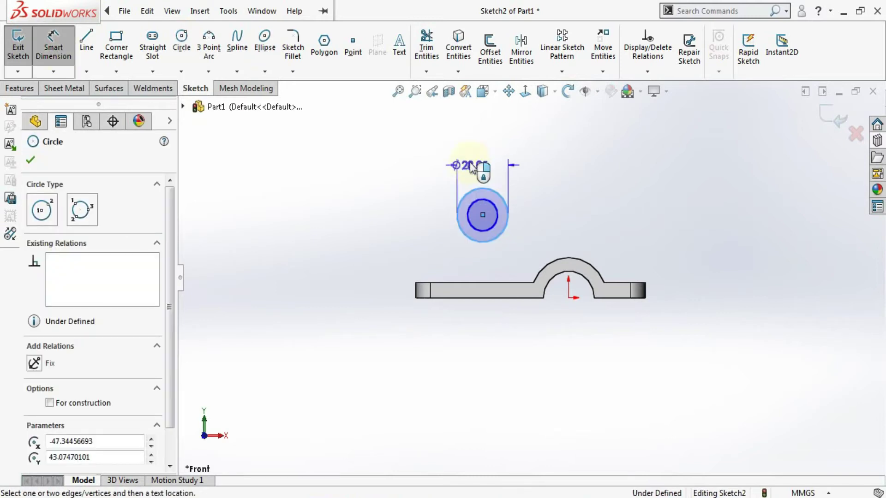
pyautogui.click(471, 164)
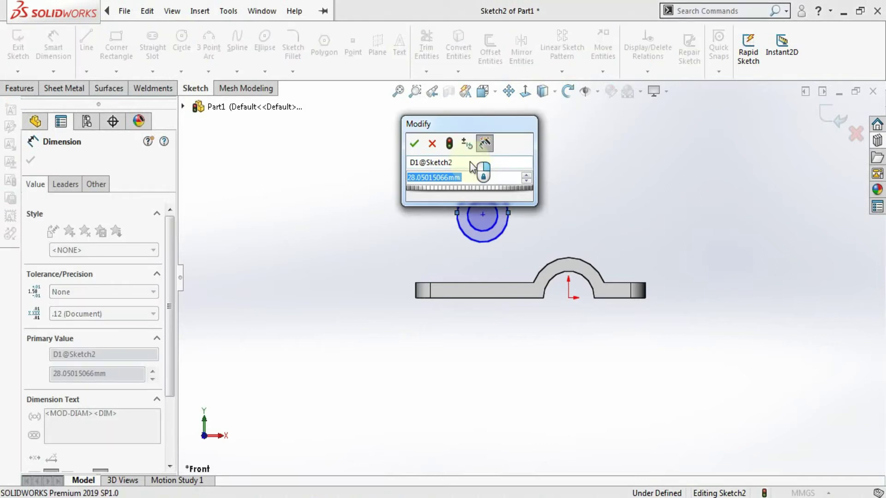
pyautogui.write('28')
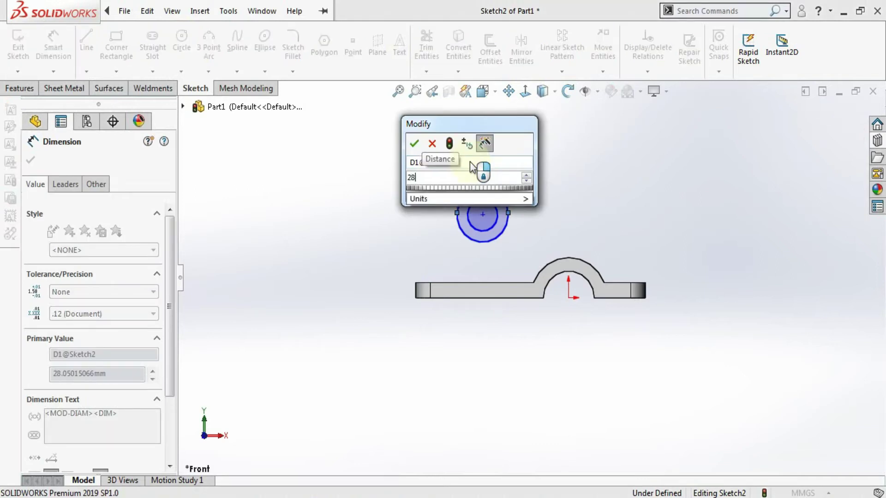
pyautogui.press('Return')
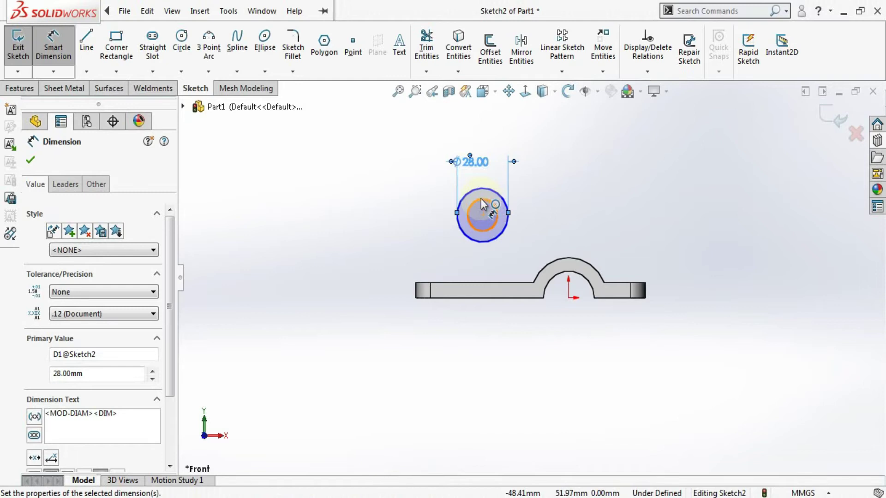
pyautogui.click(481, 199)
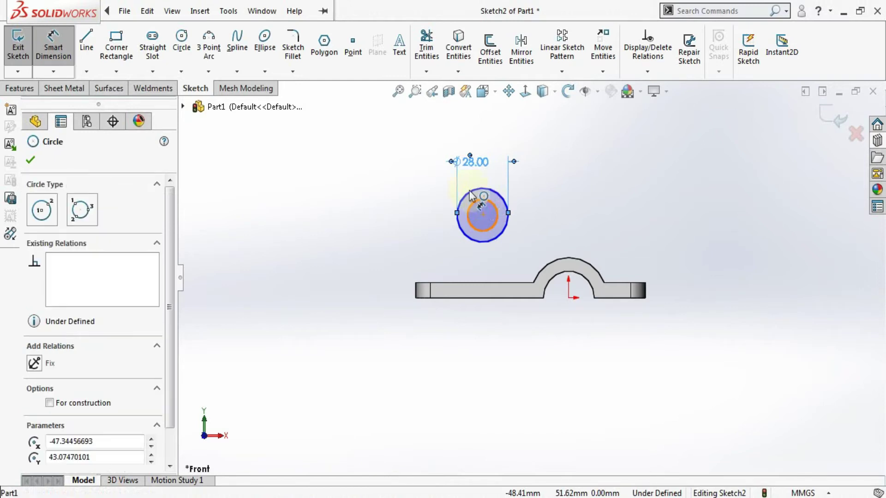
pyautogui.click(396, 176)
pyautogui.write('16')
pyautogui.press('Return')
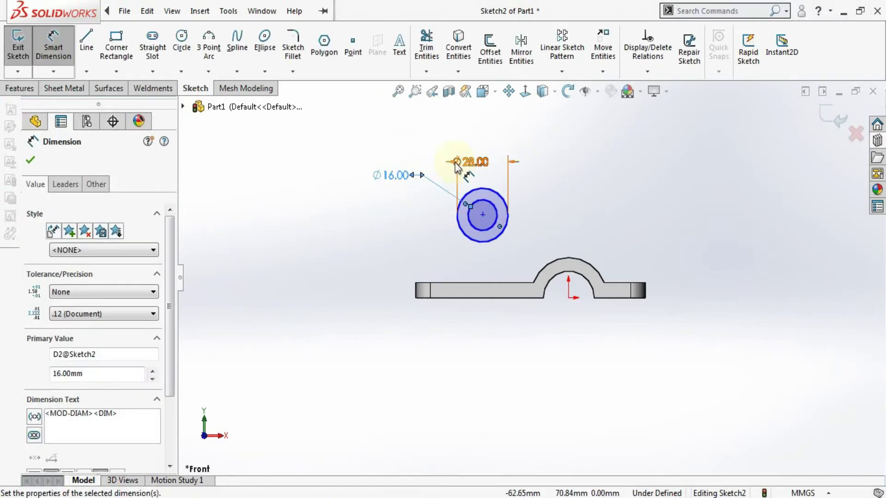
pyautogui.click(523, 230)
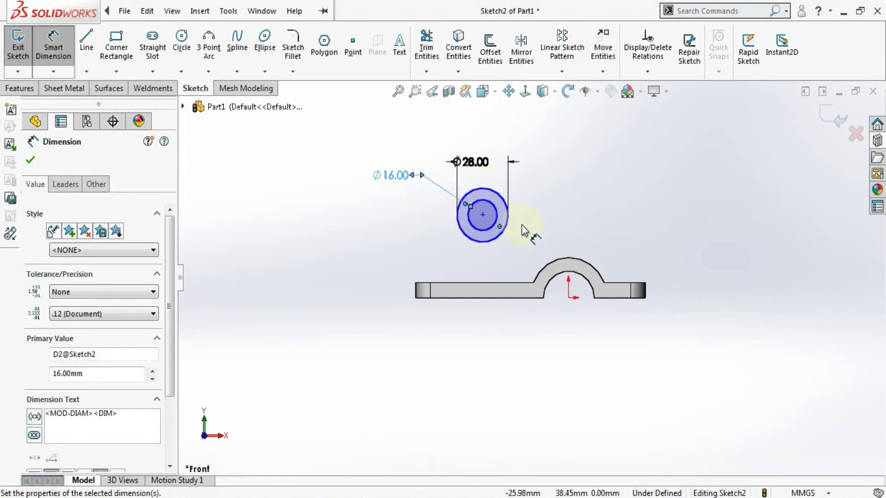
# Dimension the vertical distance from the origin to the circles' centre as 45 mm
pyautogui.click(568, 298)
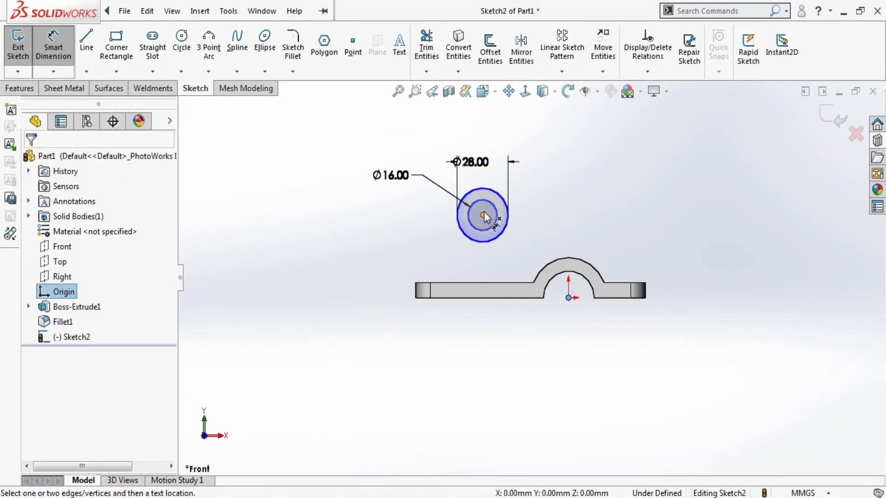
pyautogui.click(483, 215)
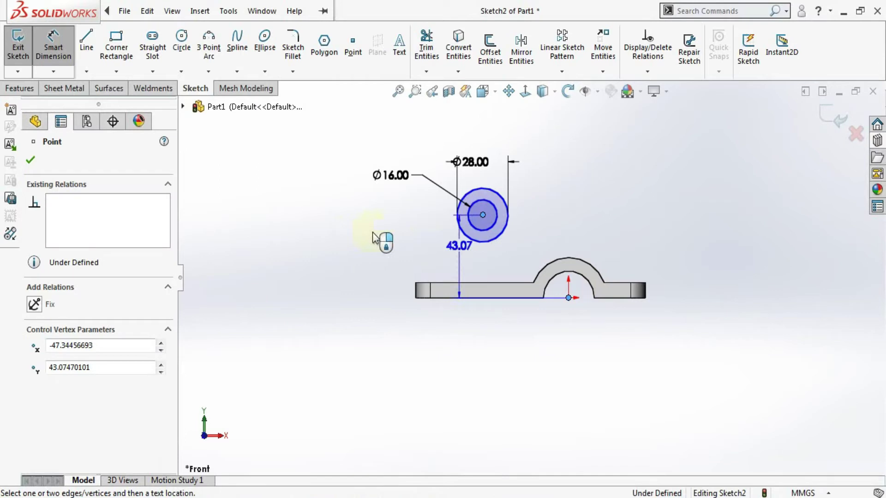
pyautogui.click(309, 233)
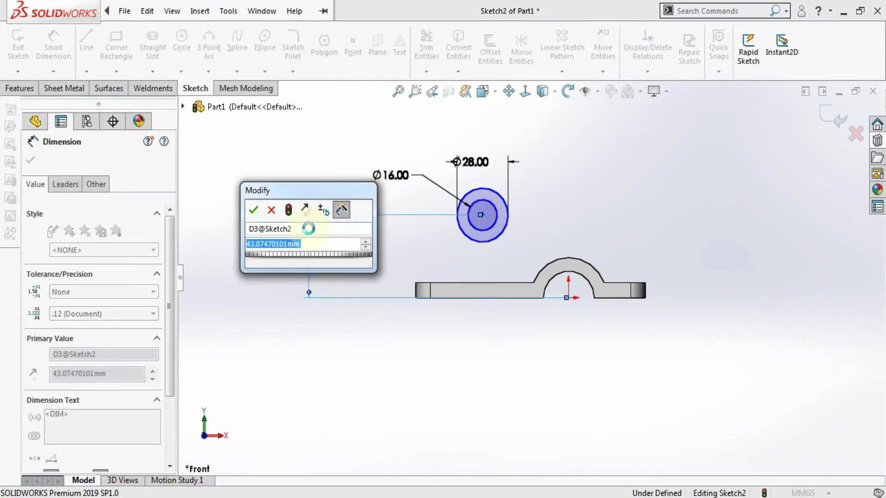
pyautogui.write('45')
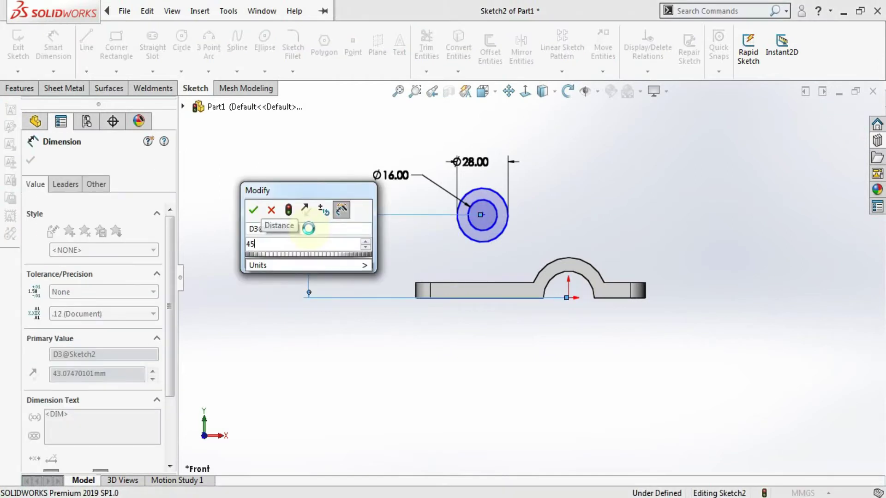
pyautogui.press('Return')
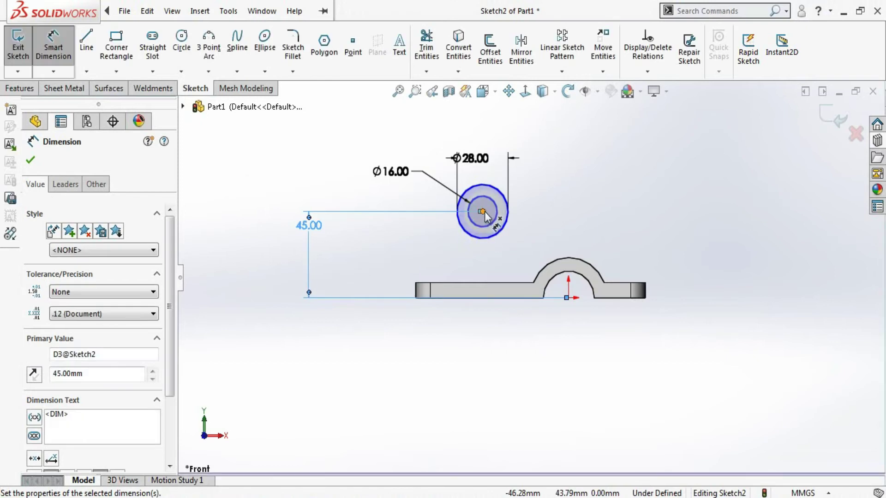
# Dimension the horizontal distance from the circles' centre to the origin as 53 mm and exit the sketch
pyautogui.click(482, 212)
pyautogui.click(569, 298)
pyautogui.click(532, 181)
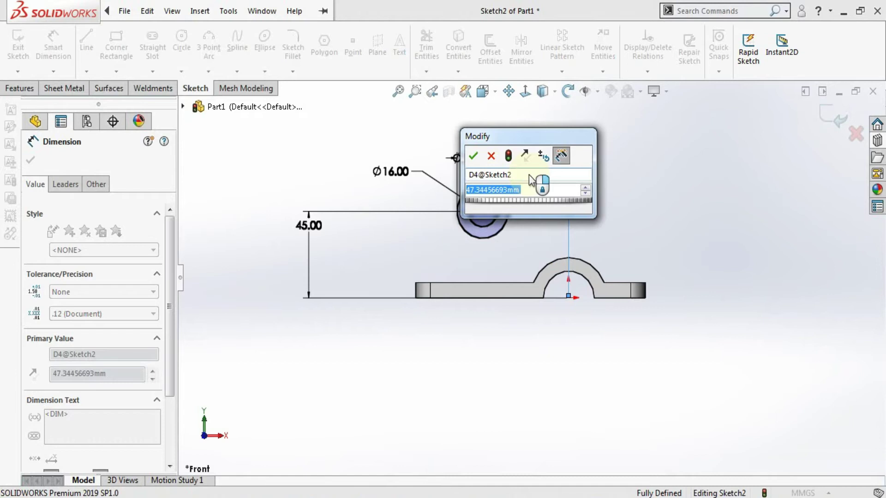
pyautogui.write('53')
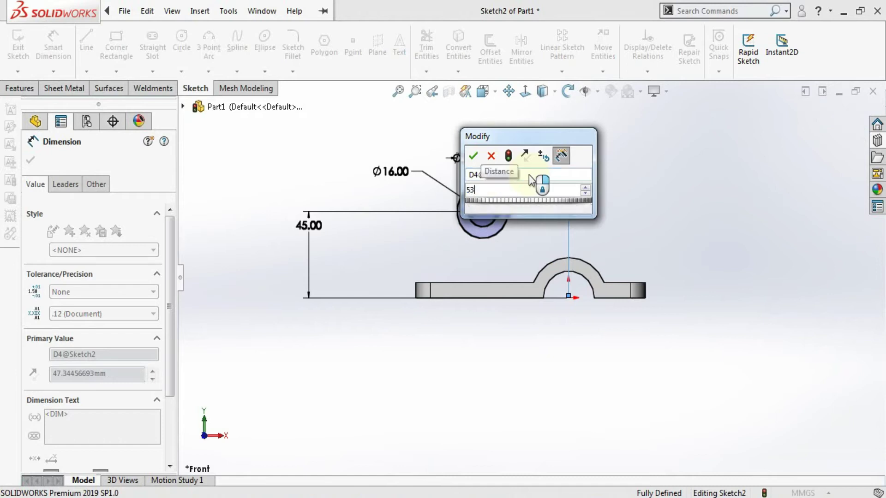
pyautogui.press('Return')
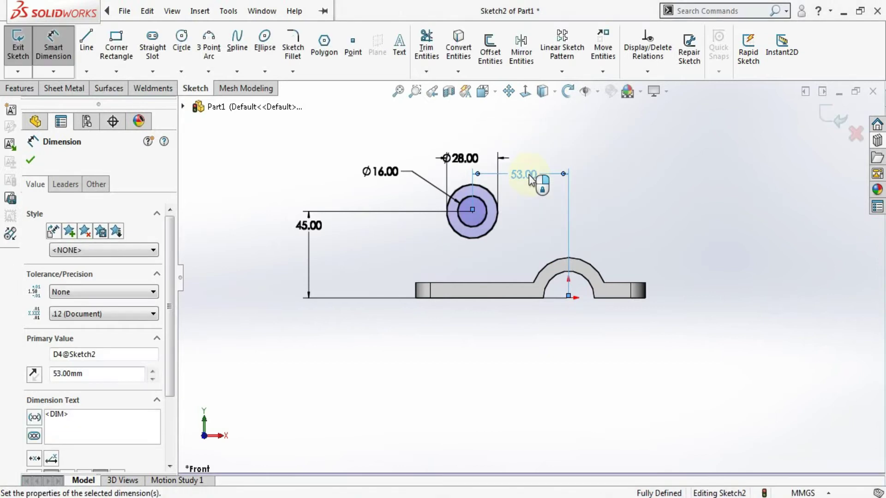
pyautogui.click(842, 131)
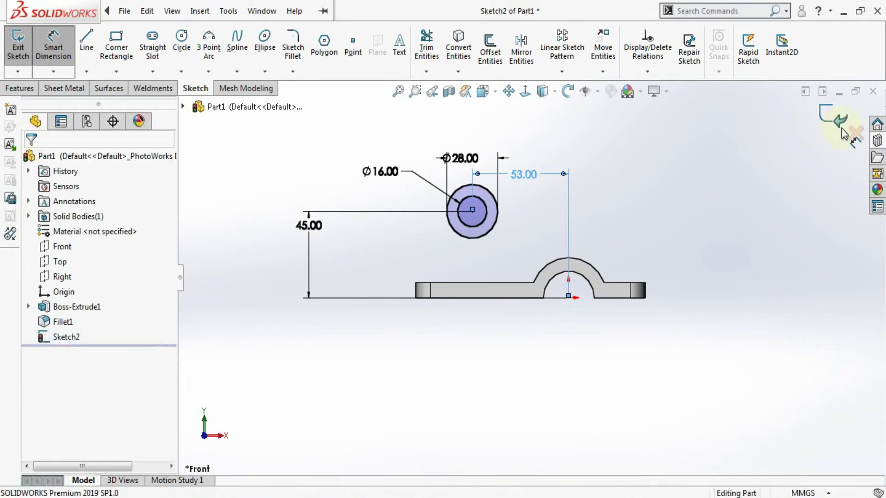
pyautogui.click(842, 131)
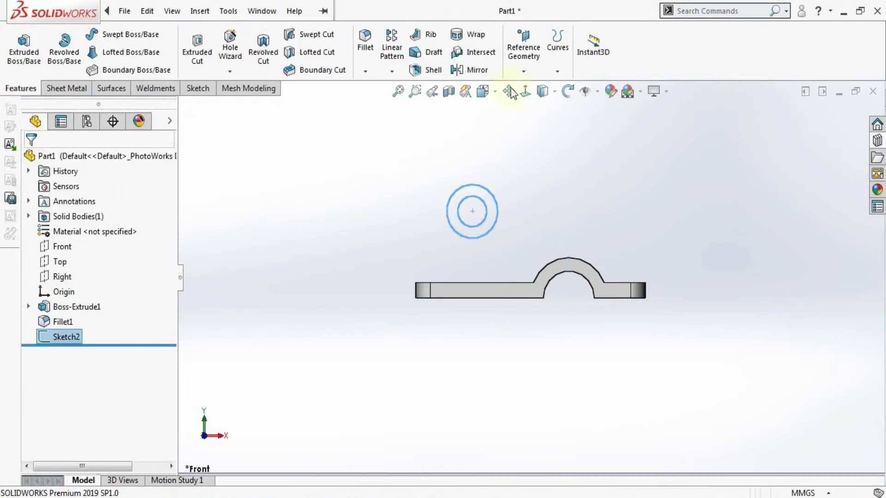
# Extrude the two-circle sketch into a hollow cylinder 56 mm long with the Mid Plane end condition
pyautogui.click(34, 56)
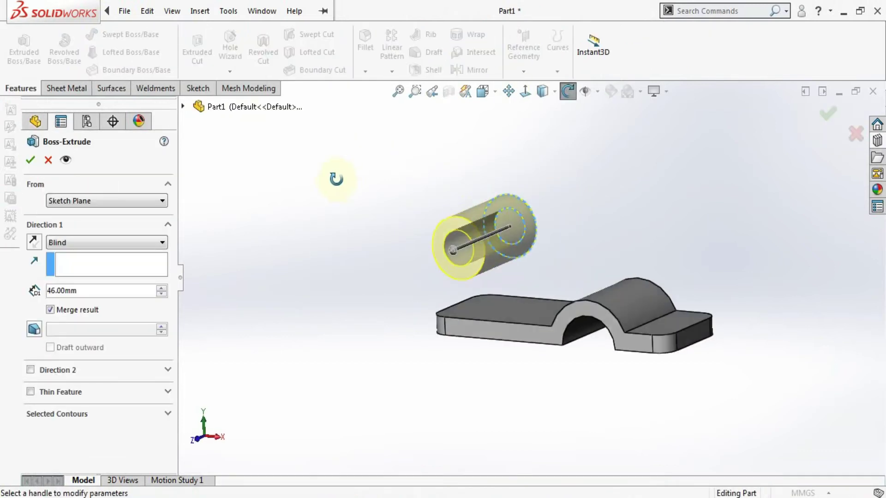
pyautogui.click(77, 242)
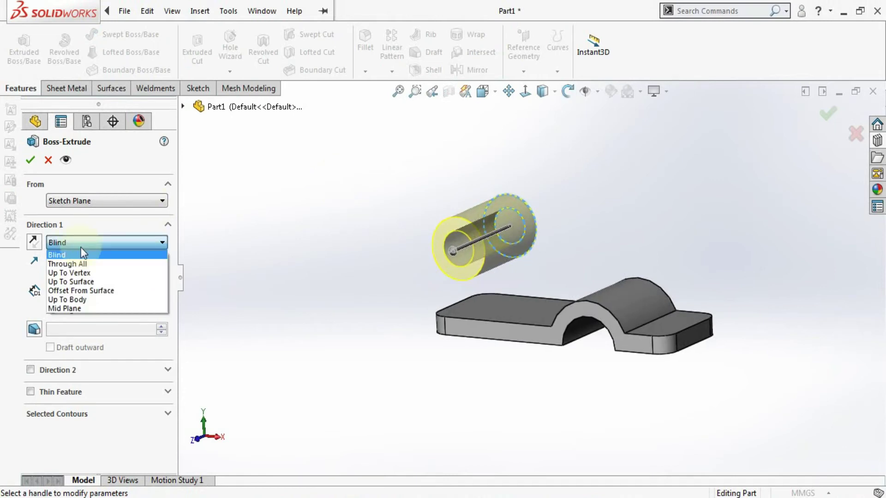
pyautogui.click(89, 309)
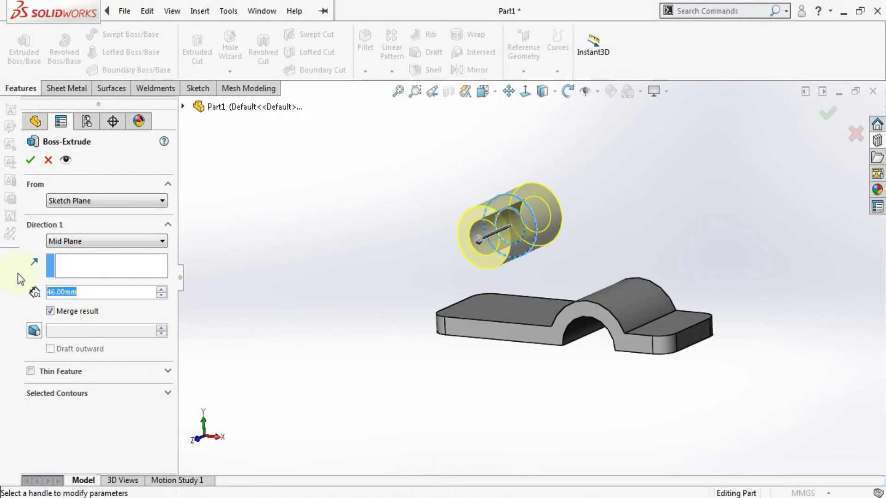
pyautogui.write('56')
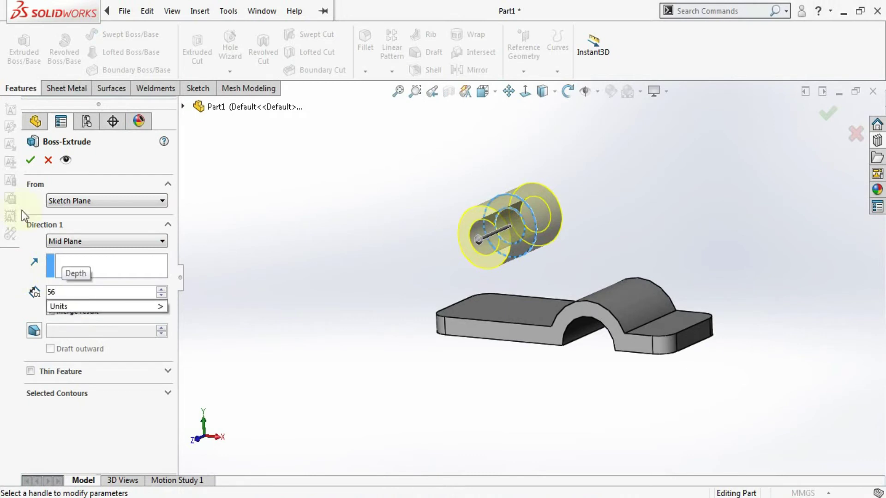
pyautogui.press('Return')
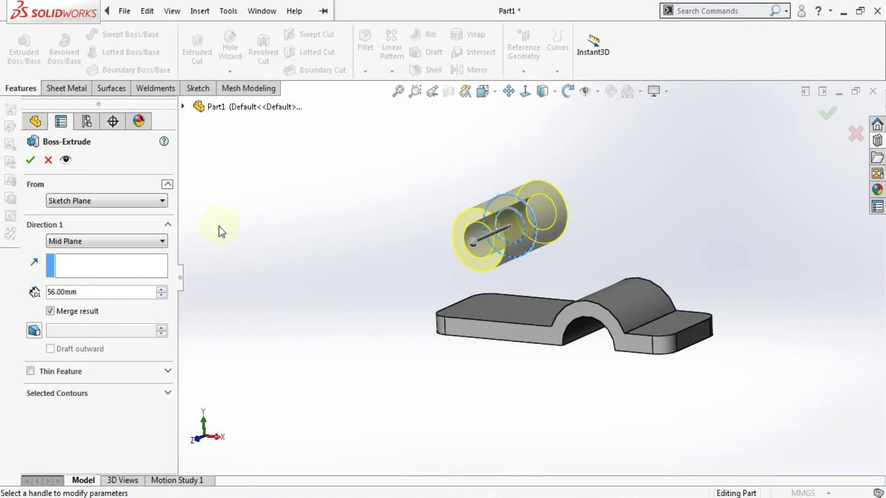
pyautogui.click(30, 160)
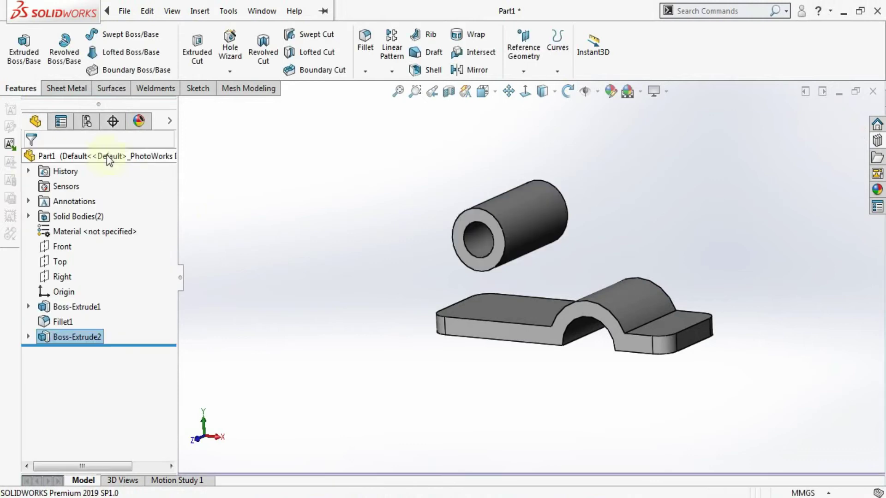
# Start a new sketch on the front face of the arched plate
pyautogui.moveTo(427, 217); pyautogui.dragTo(333, 201, button='middle')
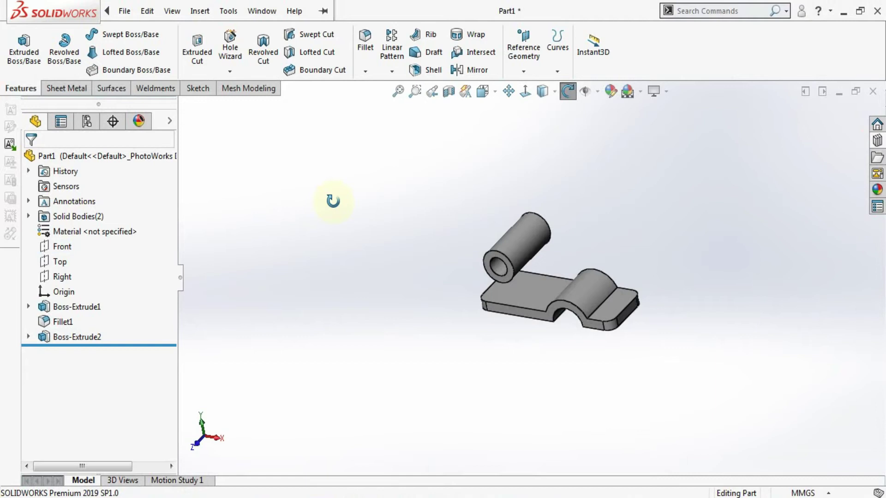
pyautogui.scroll(-3, 461, 287)
pyautogui.moveTo(461, 287); pyautogui.dragTo(434, 270, button='middle')
pyautogui.moveTo(530, 286); pyautogui.dragTo(600, 279, button='middle')
pyautogui.scroll(-1, 528, 289)
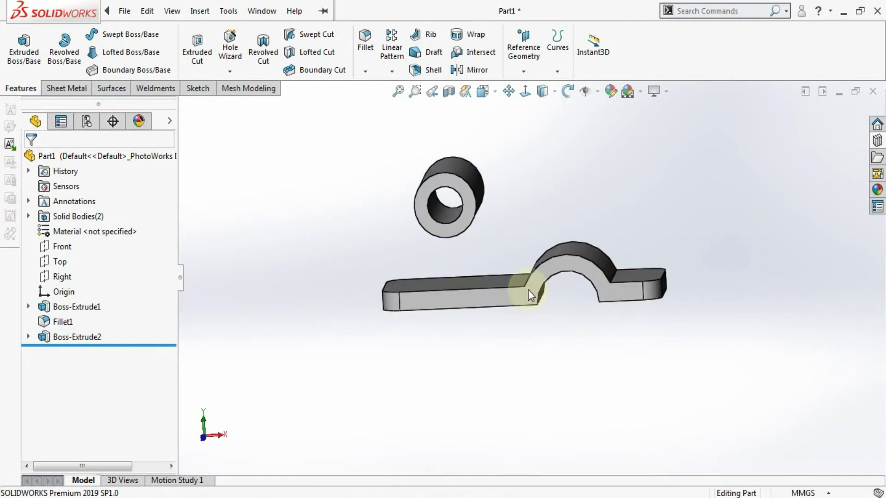
pyautogui.click(509, 293)
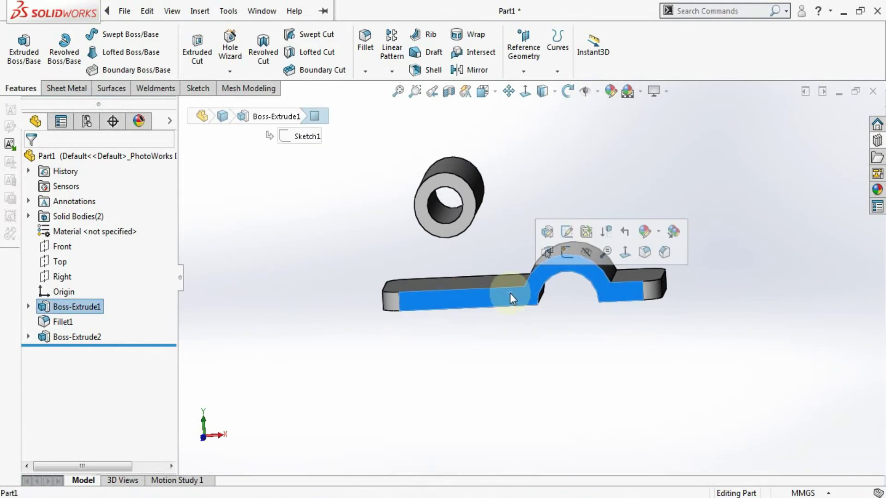
pyautogui.click(566, 252)
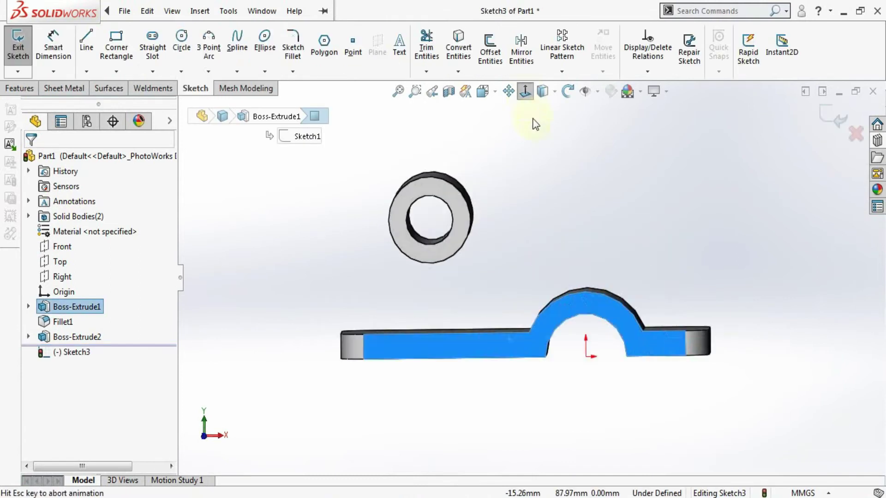
pyautogui.click(568, 179)
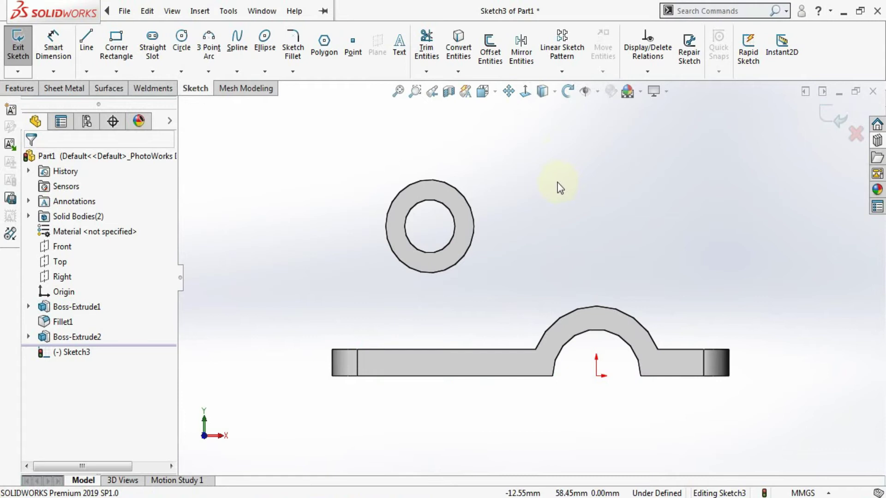
# Convert the hollow cylinder's outer edge, the arch's outer edge and the long arm's upper edge into sketch entities
pyautogui.click(469, 203)
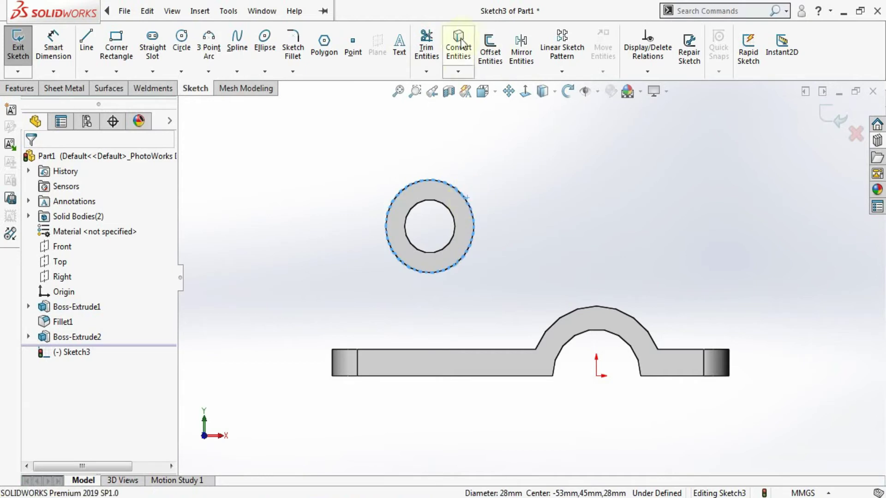
pyautogui.click(466, 65)
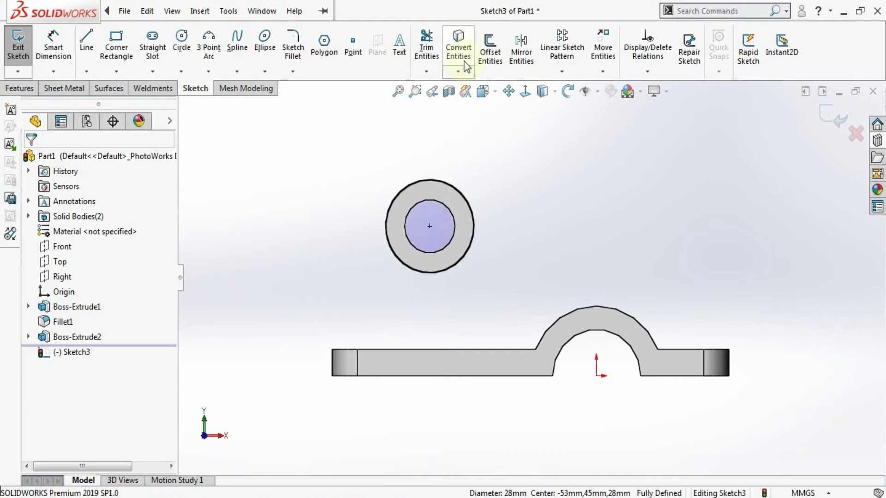
pyautogui.click(600, 308)
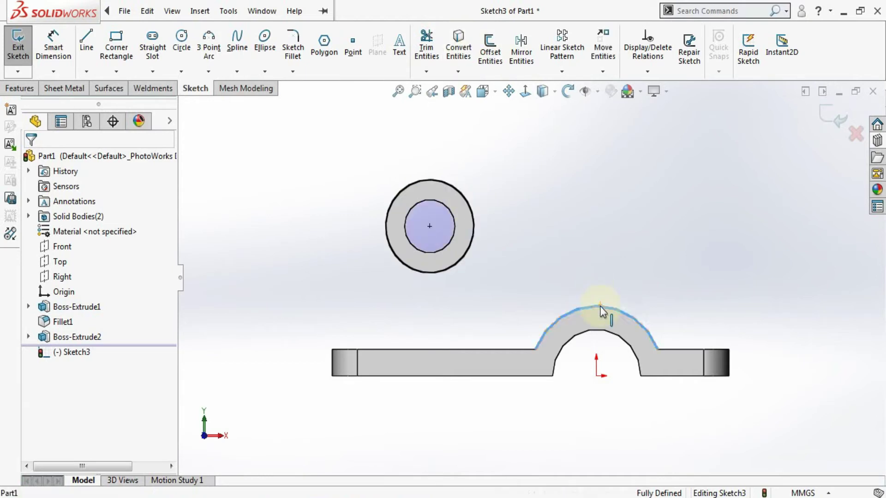
pyautogui.keyDown('ctrl'); pyautogui.click(497, 349); pyautogui.keyUp('ctrl')
pyautogui.click(459, 51)
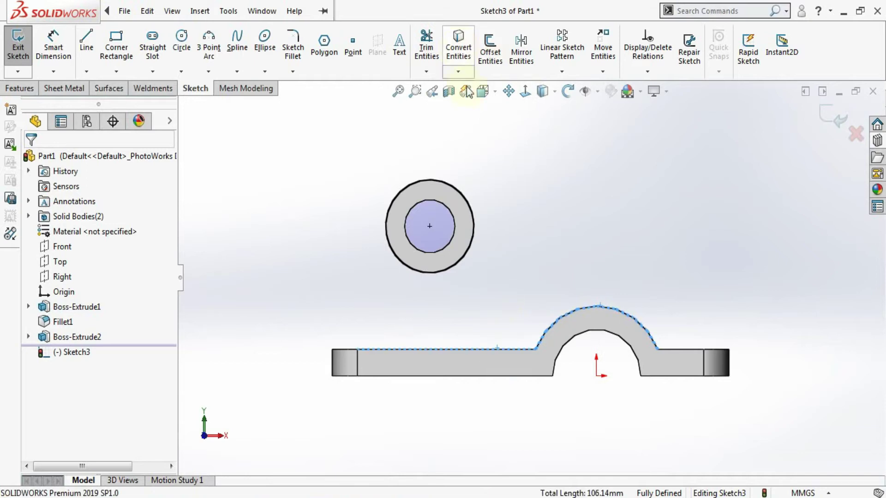
# Draw a vertical line from the leftmost point of the cylinder's outer circle down to the long arm's upper edge
pyautogui.click(88, 51)
pyautogui.click(385, 227)
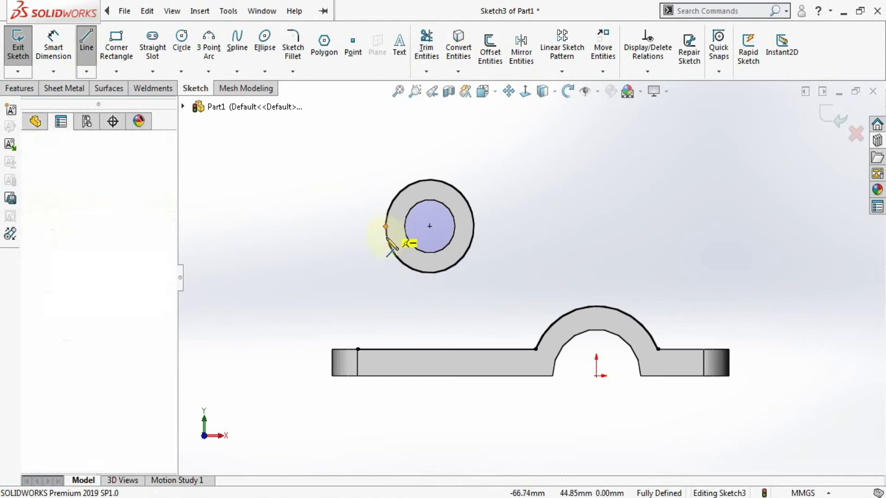
pyautogui.click(386, 349)
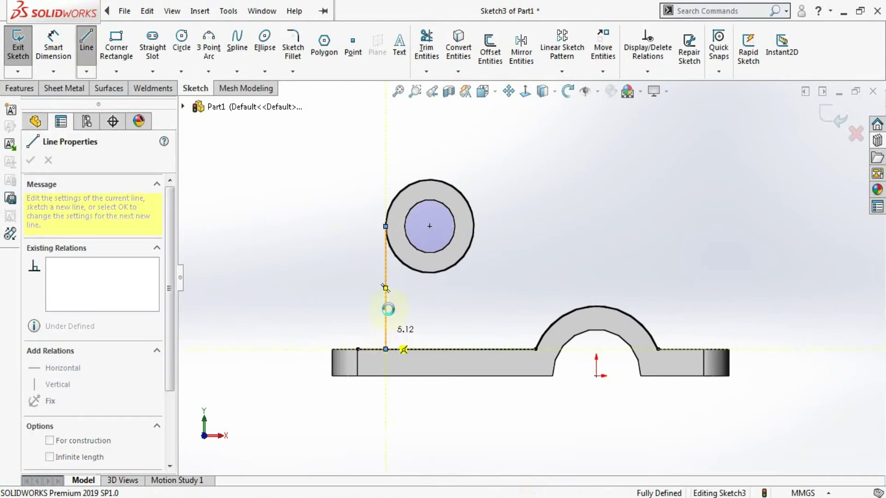
# Draw a slanted line from the upper outer side of the cylinder's outer circle down to the arch's outer arc
pyautogui.press('Escape')
pyautogui.click(86, 45)
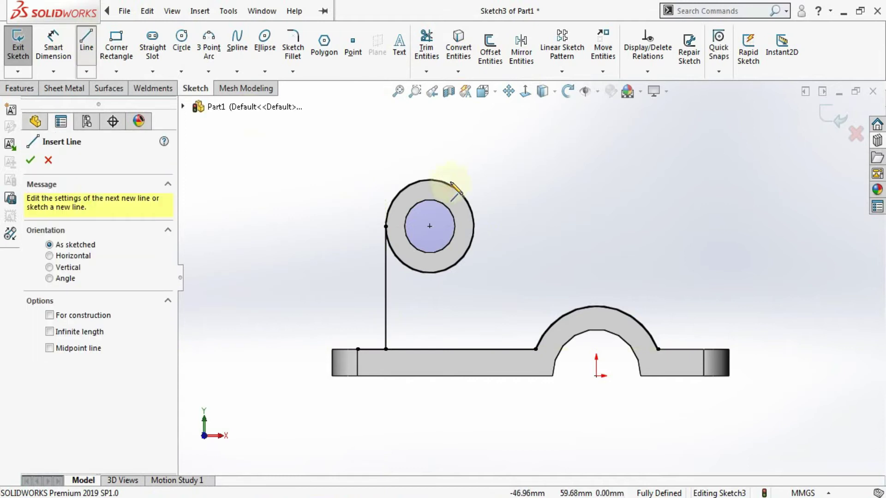
pyautogui.click(464, 196)
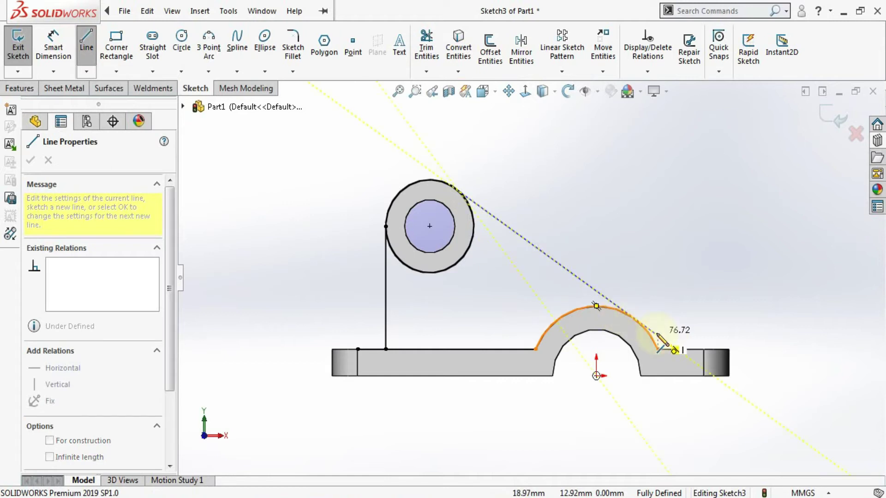
pyautogui.click(633, 318)
pyautogui.press('Escape')
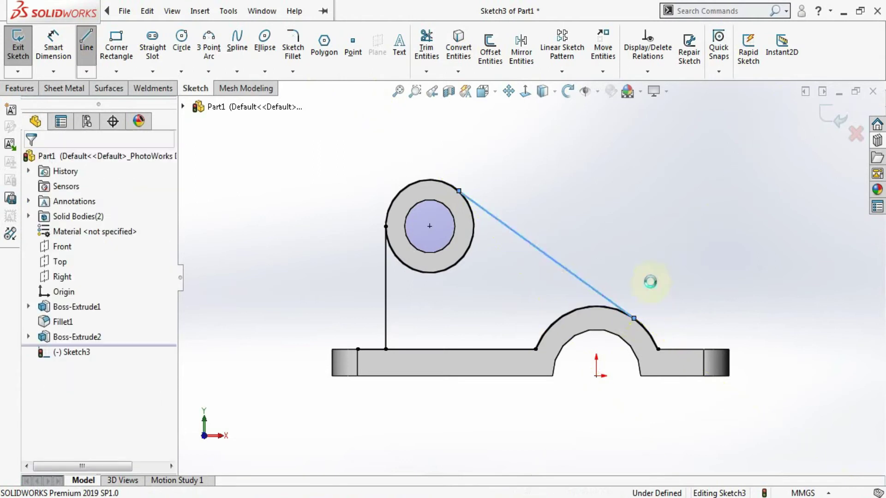
# Make the slanted line tangent to both the arch's outer arc and the cylinder's outer circle
pyautogui.scroll(-5, 635, 261)
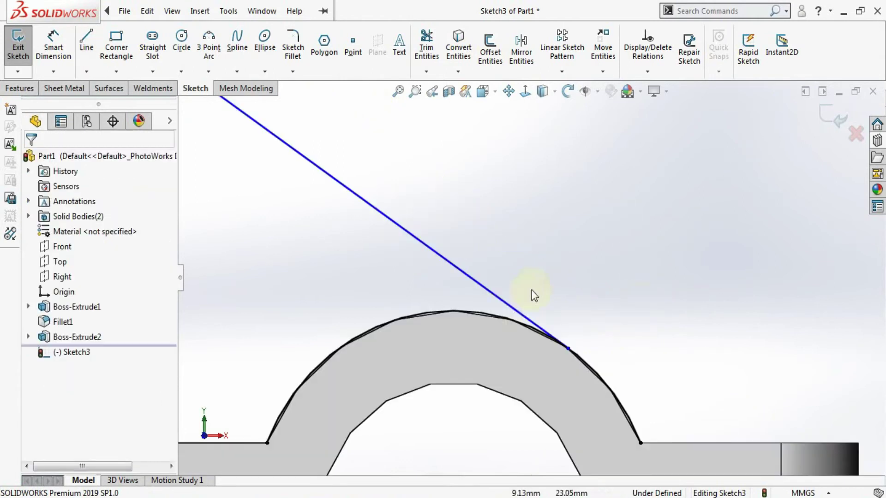
pyautogui.click(510, 303)
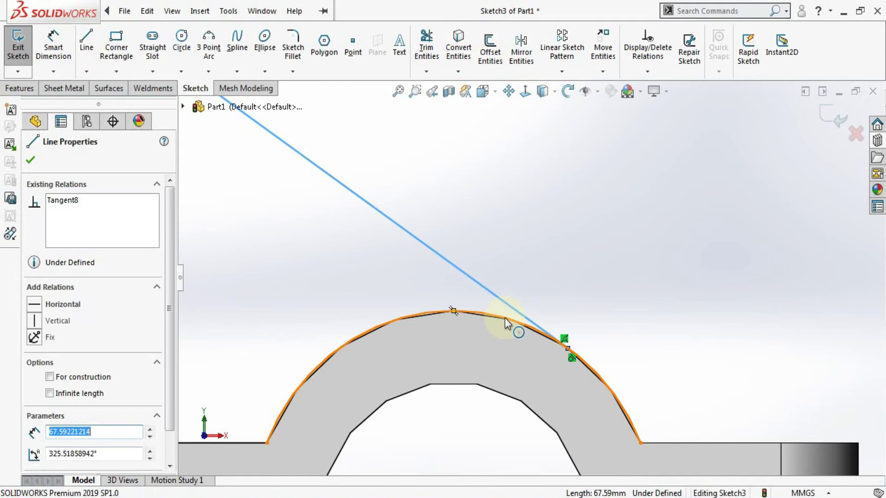
pyautogui.keyDown('ctrl'); pyautogui.click(505, 317); pyautogui.keyUp('ctrl')
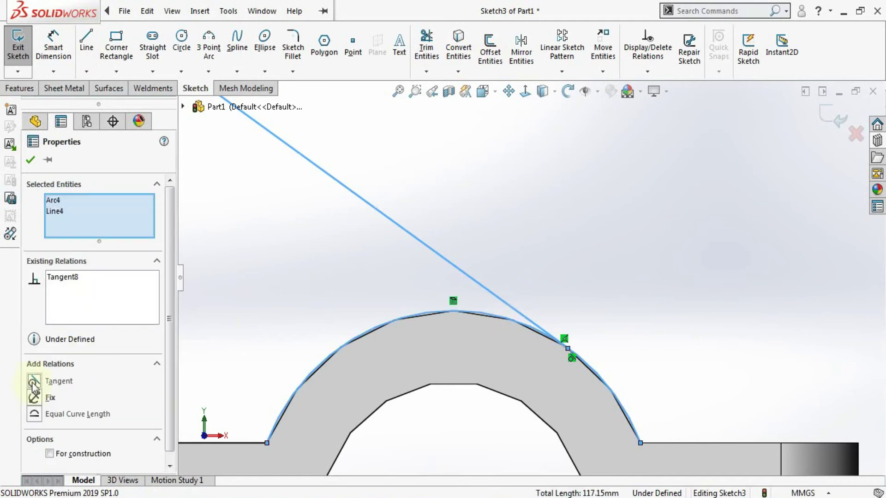
pyautogui.scroll(2, 619, 288)
pyautogui.scroll(3, 613, 304)
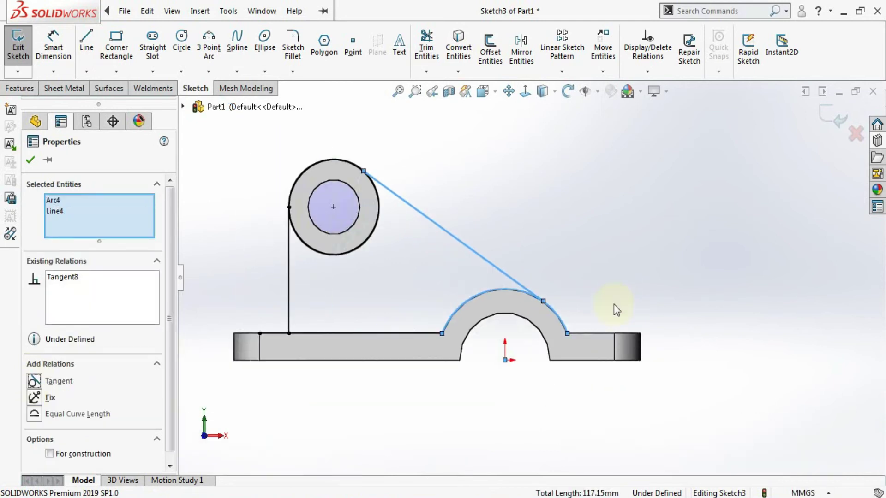
pyautogui.scroll(3, 614, 304)
pyautogui.click(613, 304)
pyautogui.scroll(-3, 442, 235)
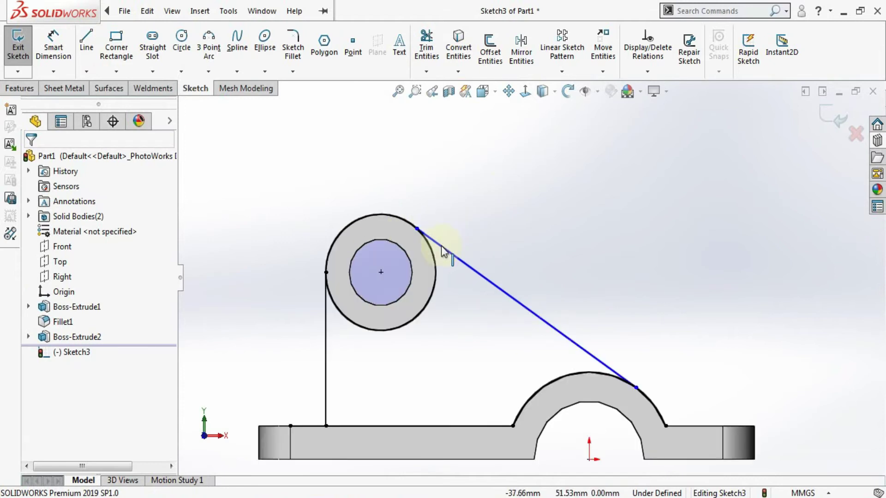
pyautogui.click(443, 251)
pyautogui.keyDown('ctrl'); pyautogui.click(434, 264); pyautogui.keyUp('ctrl')
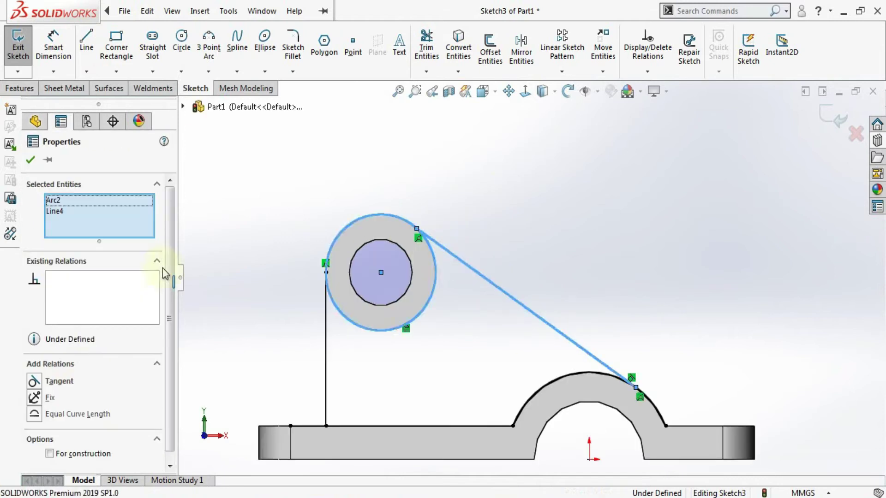
pyautogui.click(33, 381)
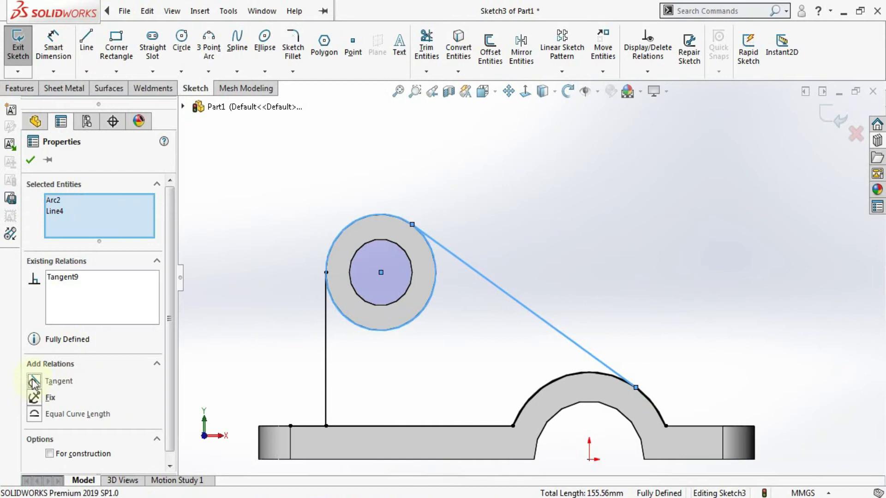
pyautogui.click(30, 160)
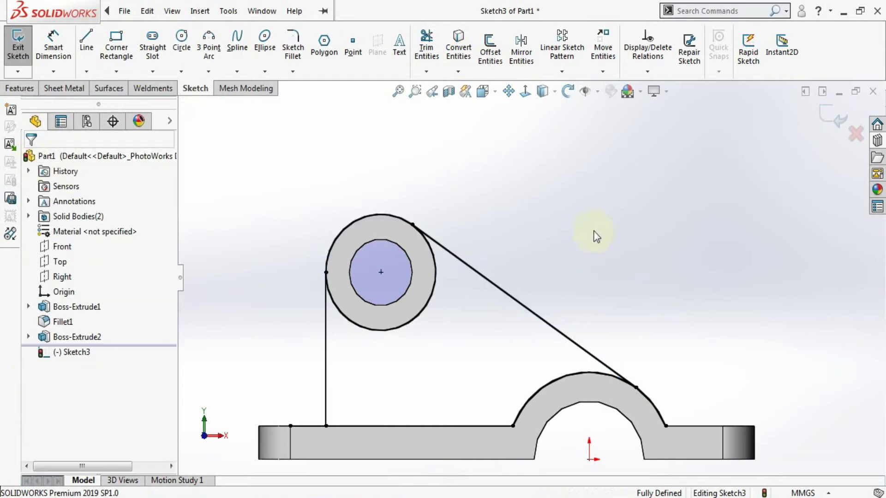
# Trim the excess arch arc, upper cylinder circle and arm edge line to leave a closed web profile, and exit the sketch
pyautogui.scroll(3, 599, 242)
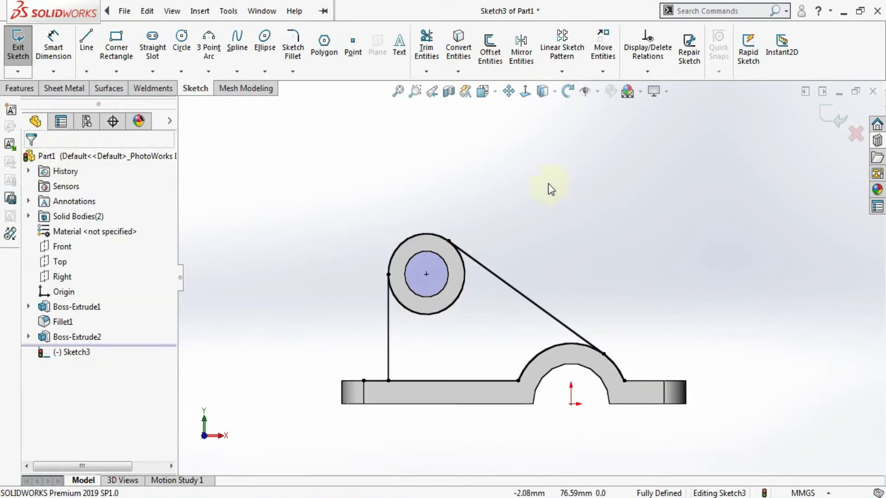
pyautogui.click(426, 43)
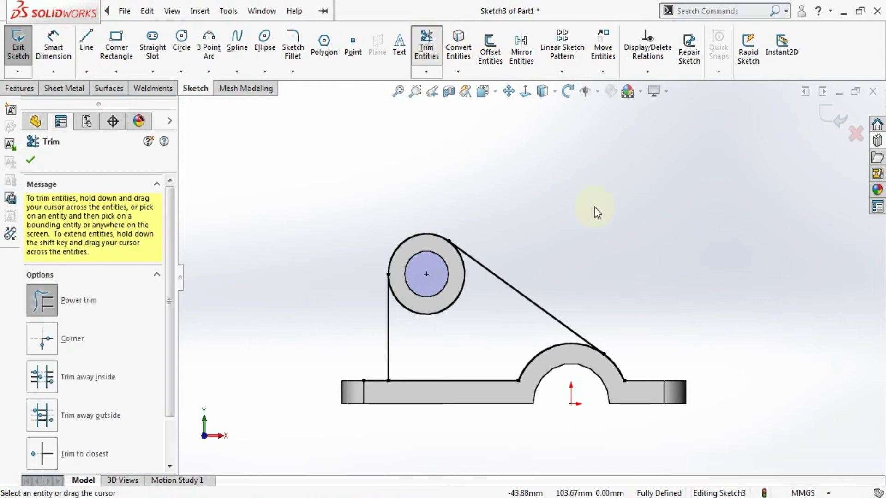
pyautogui.moveTo(638, 328); pyautogui.dragTo(615, 374)
pyautogui.moveTo(352, 195); pyautogui.dragTo(417, 245)
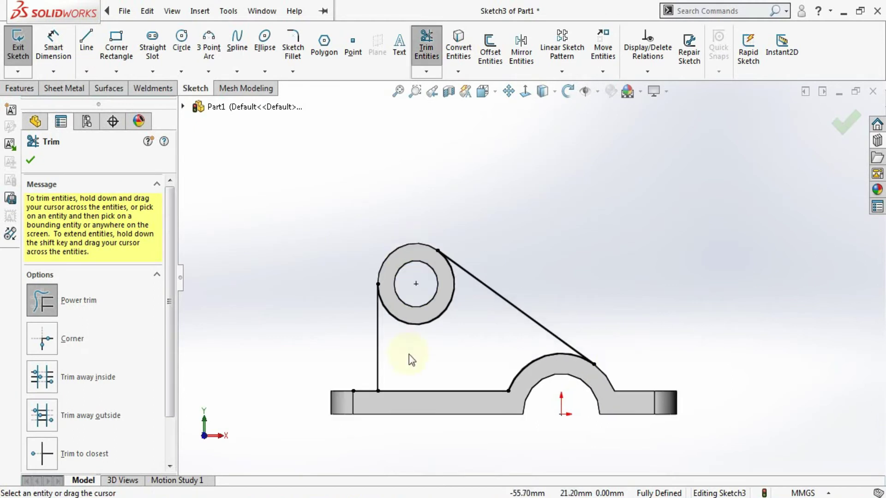
pyautogui.moveTo(342, 343)
pyautogui.mouseDown()
pyautogui.moveTo(361, 394)
pyautogui.moveTo(353, 387)
pyautogui.mouseUp()
pyautogui.moveTo(517, 217)
pyautogui.mouseDown(button='middle')
pyautogui.moveTo(549, 196)
pyautogui.moveTo(521, 215)
pyautogui.moveTo(538, 227)
pyautogui.moveTo(540, 192)
pyautogui.moveTo(516, 243)
pyautogui.mouseUp(button='middle')
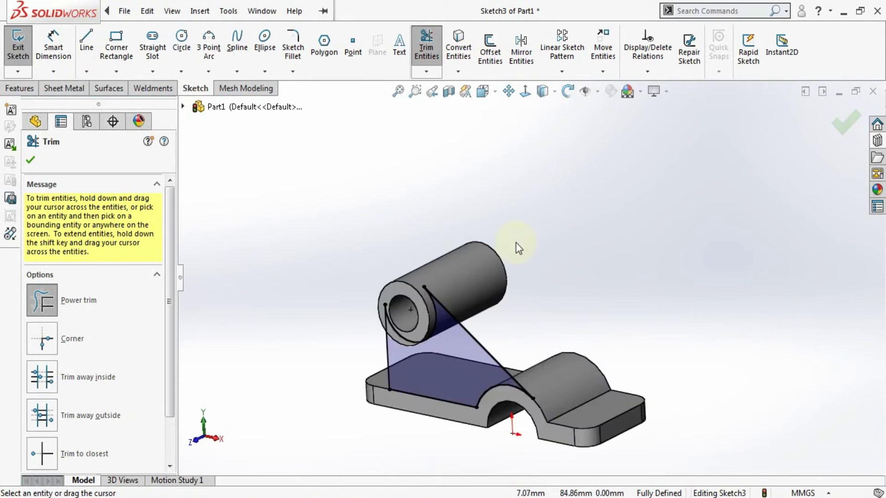
pyautogui.click(845, 123)
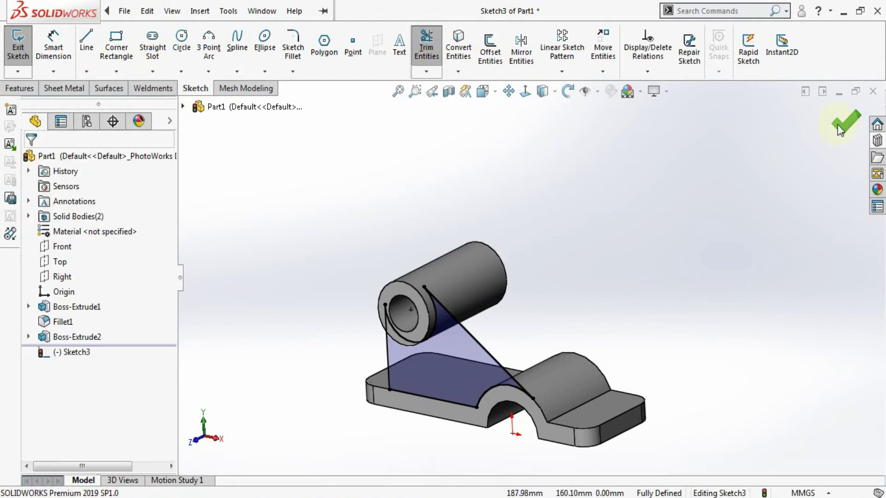
pyautogui.click(838, 121)
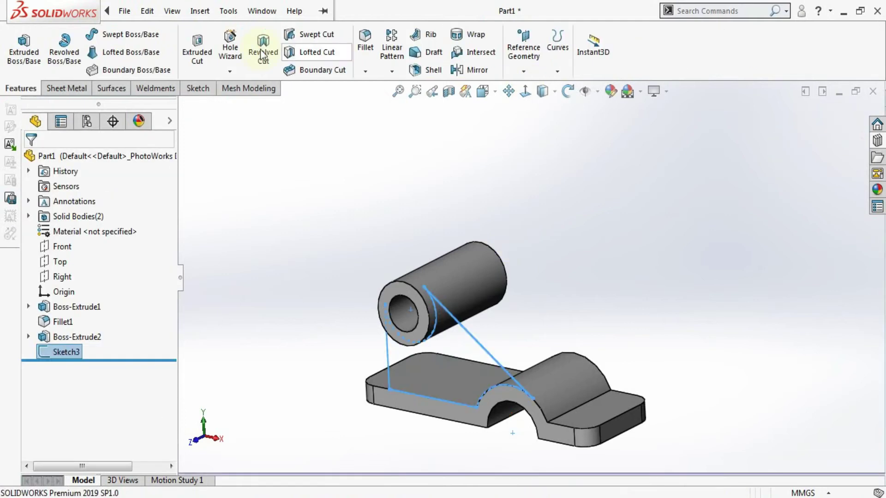
# Extrude the web profile 7 mm Blind in the reversed direction, into the plate, merging it with the bodies
pyautogui.click(16, 53)
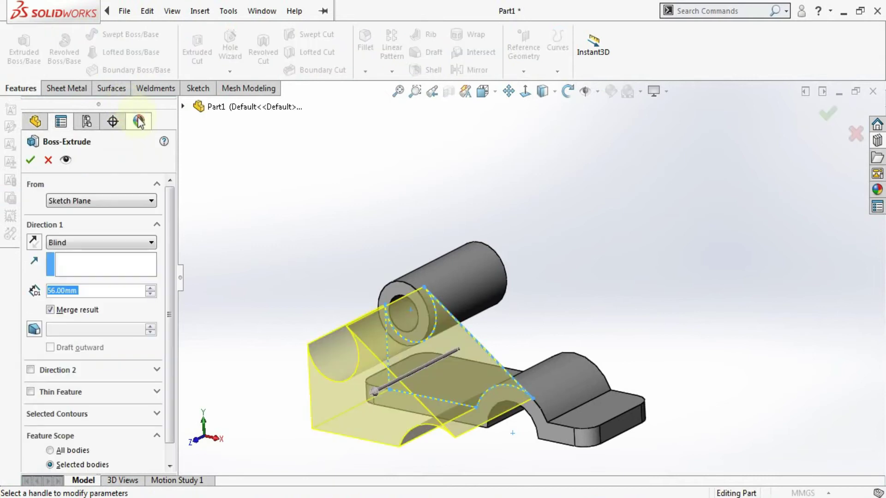
pyautogui.click(34, 241)
pyautogui.click(88, 291)
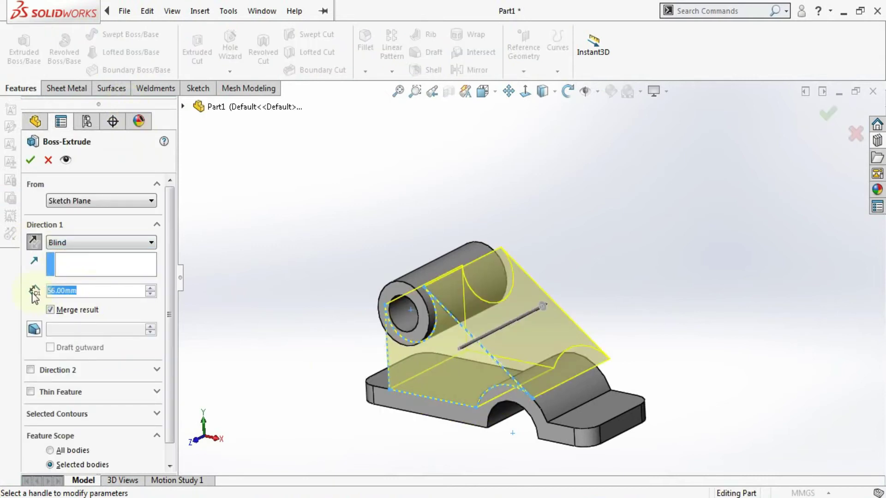
pyautogui.write('7')
pyautogui.press('Return')
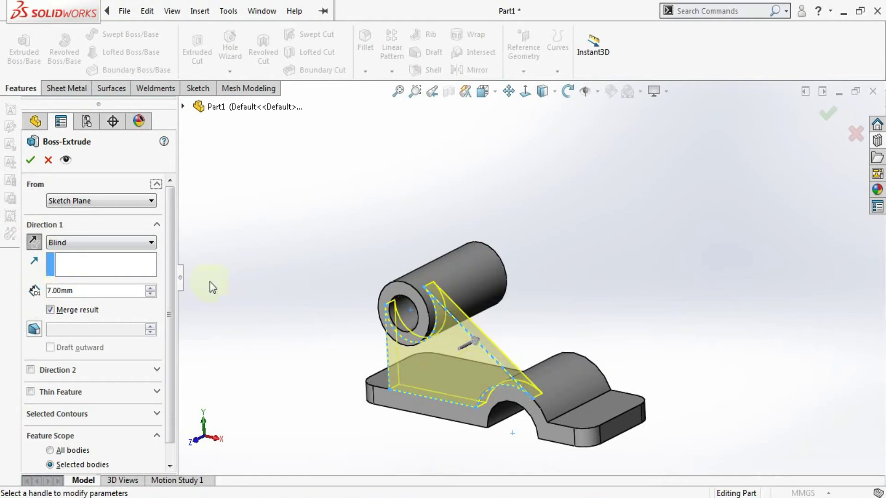
pyautogui.click(31, 164)
# Start a new sketch on the arched plate's rear face, opposite the web, and view it straight on
pyautogui.moveTo(378, 184); pyautogui.dragTo(505, 257, button='middle')
pyautogui.scroll(-2, 541, 393)
pyautogui.scroll(-1, 652, 391)
pyautogui.moveTo(652, 390); pyautogui.dragTo(538, 380, button='middle')
pyautogui.click(475, 355)
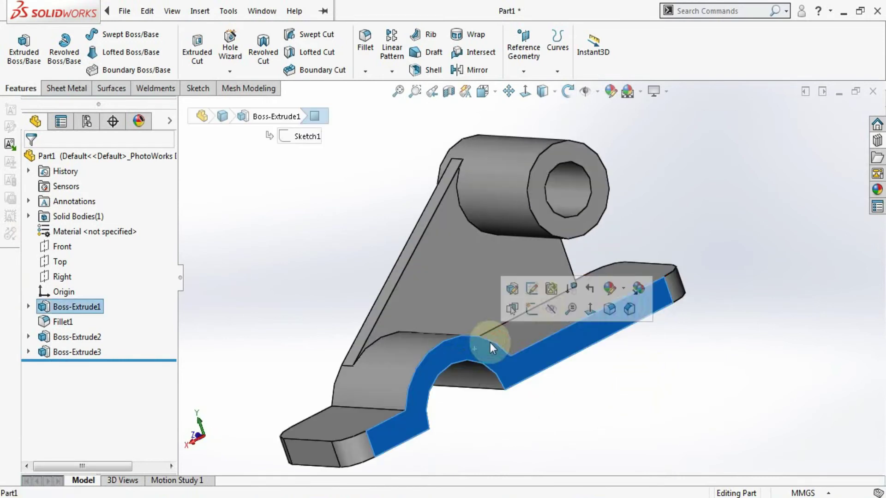
pyautogui.click(532, 308)
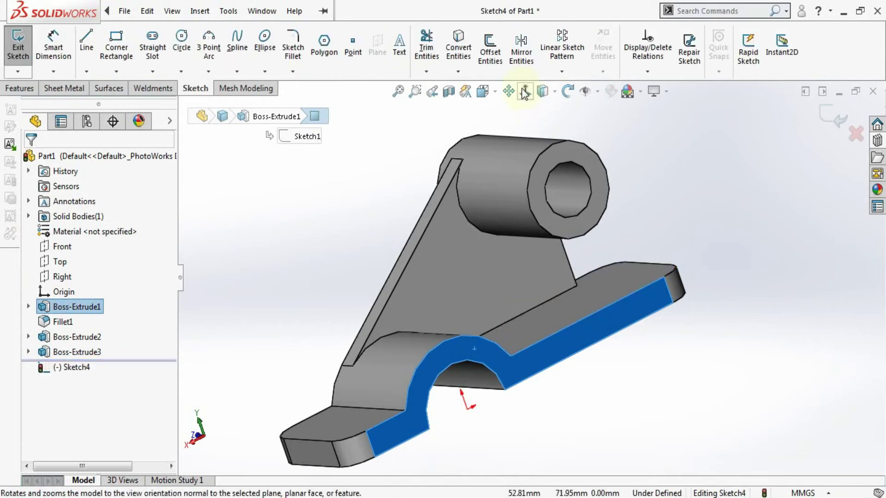
pyautogui.click(525, 91)
# Convert the arch's inner and outer edges and both arms' lower edges into sketch entities
pyautogui.click(485, 160)
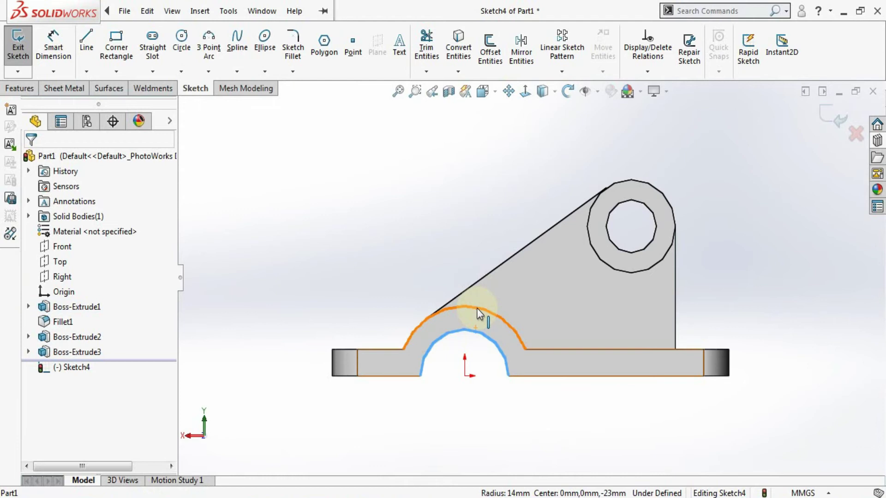
pyautogui.click(477, 309)
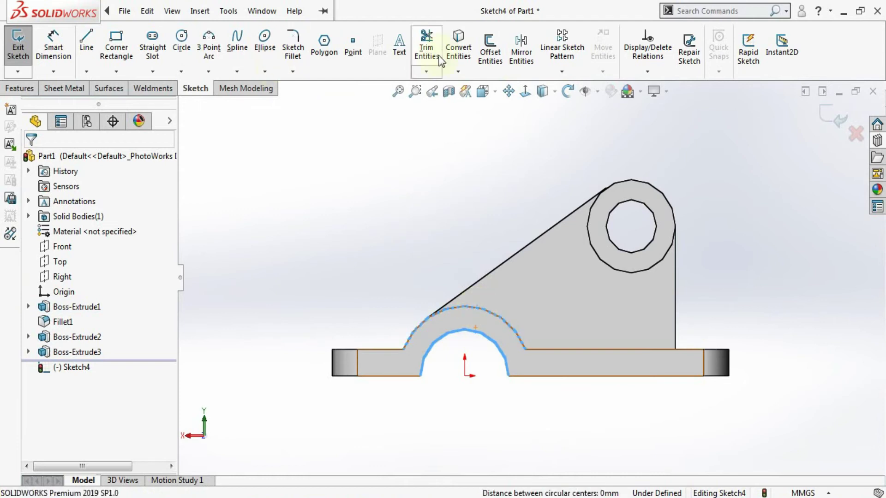
pyautogui.click(458, 55)
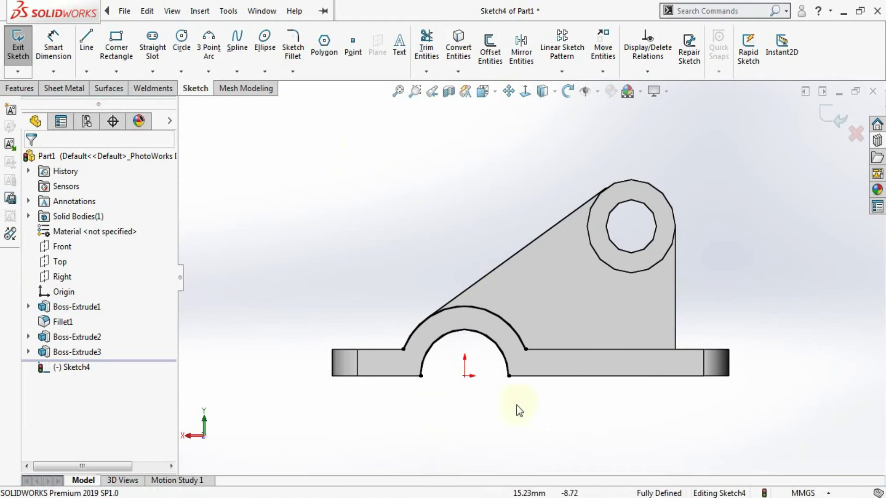
pyautogui.click(533, 377)
pyautogui.keyDown('ctrl'); pyautogui.click(407, 377); pyautogui.keyUp('ctrl')
pyautogui.click(458, 49)
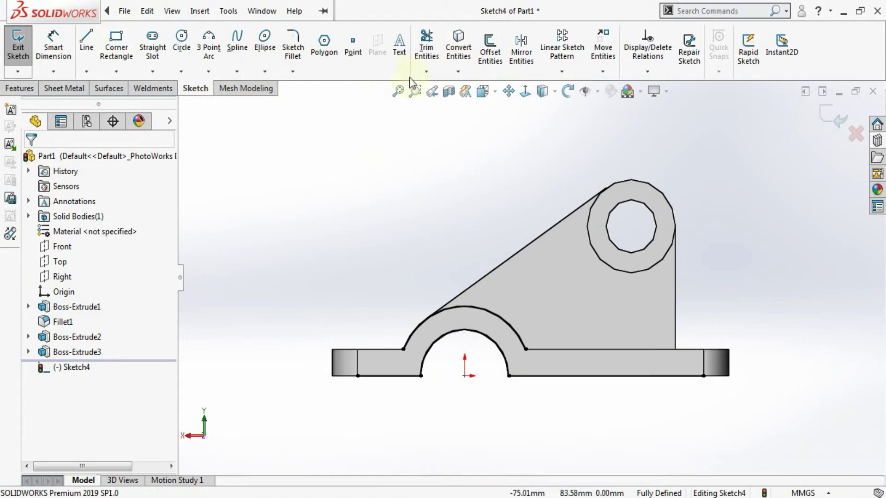
# Extend both ends of the arch's outer arc down to the plate's bottom edge lines
pyautogui.click(426, 71)
pyautogui.click(442, 103)
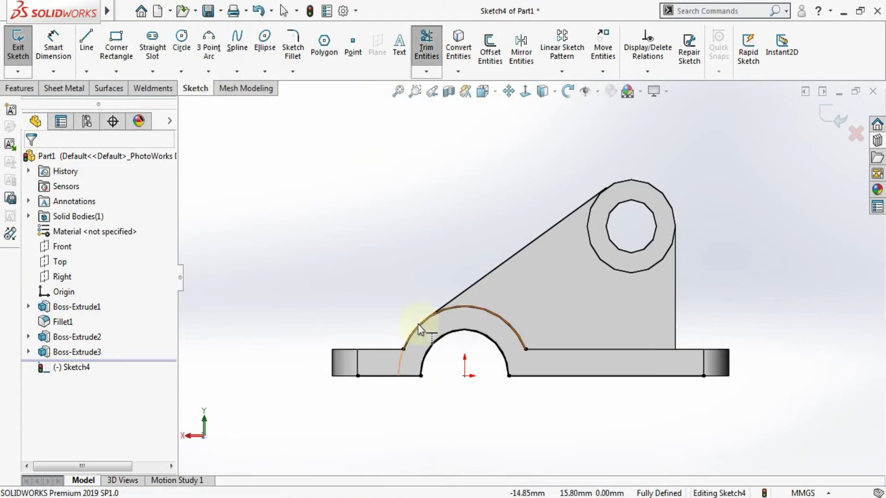
pyautogui.click(438, 312)
pyautogui.click(516, 330)
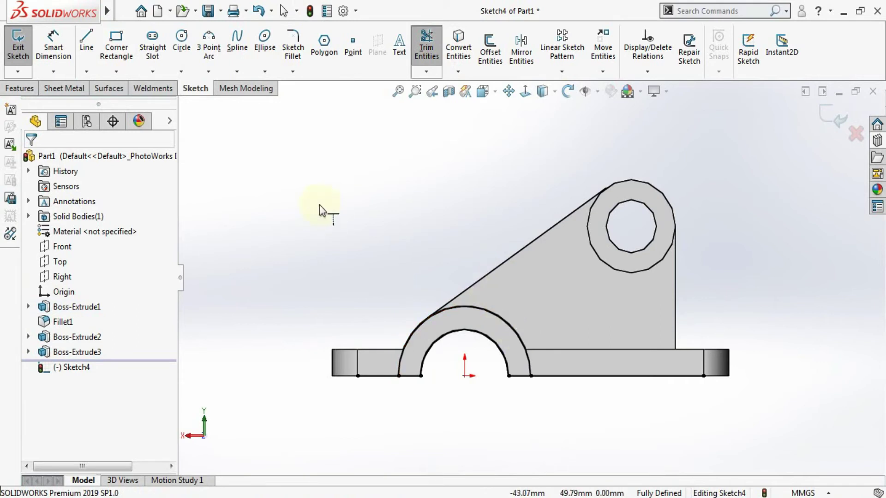
# Trim the bottom edge lines outside the extended arch arc to leave a closed half-ring profile, and exit the sketch
pyautogui.click(429, 73)
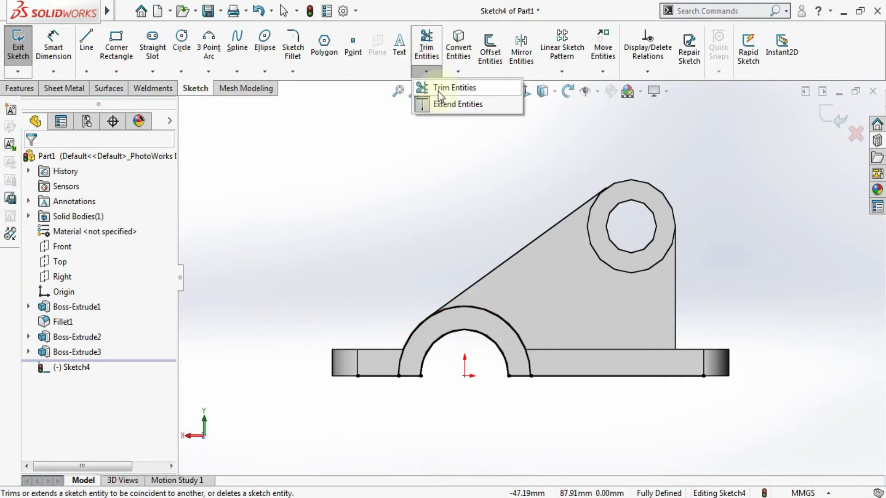
pyautogui.click(438, 88)
pyautogui.moveTo(370, 356); pyautogui.dragTo(372, 400)
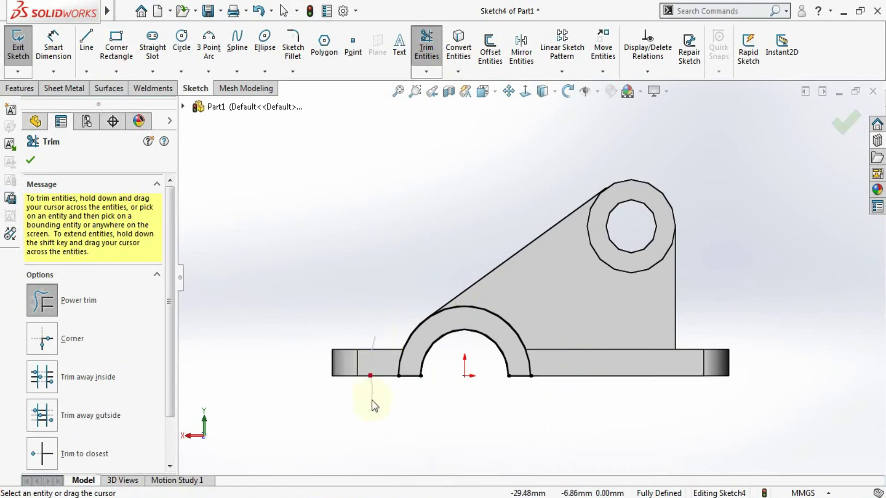
pyautogui.click(848, 130)
pyautogui.click(841, 123)
# Extrude the half-ring profile 5 mm Blind outward from the plate's rear face
pyautogui.moveTo(457, 170); pyautogui.dragTo(498, 208, button='middle')
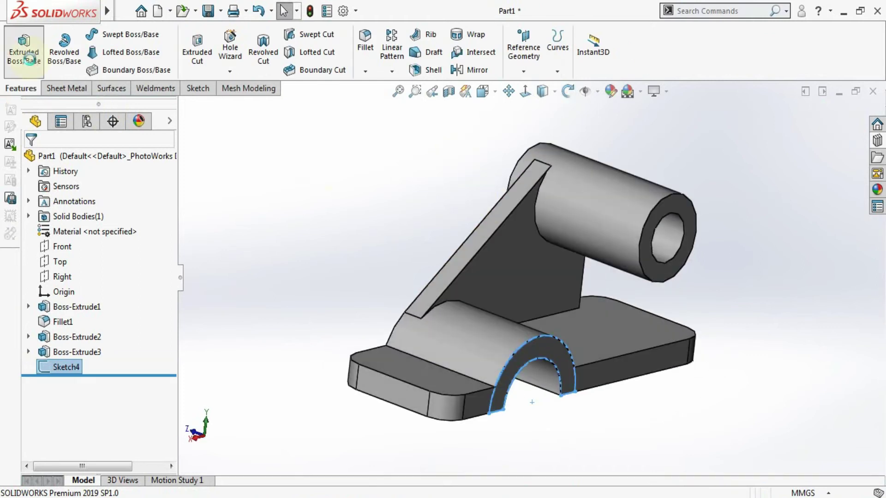
pyautogui.click(24, 47)
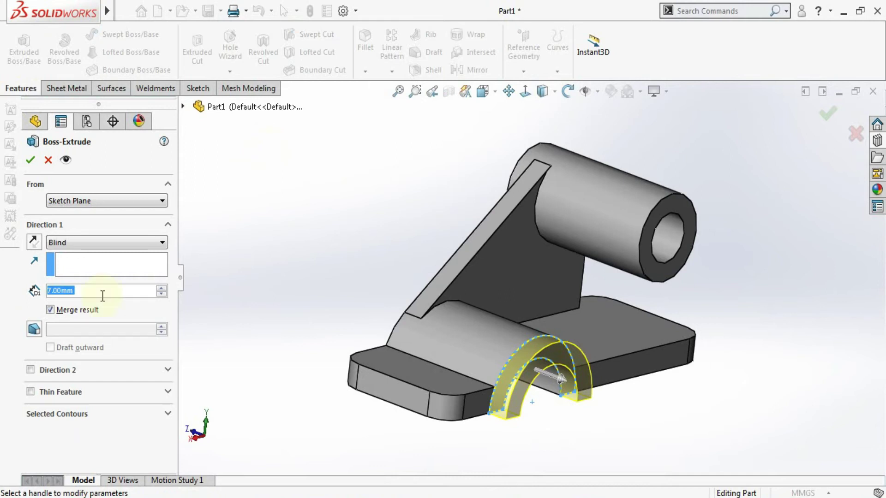
pyautogui.write('5')
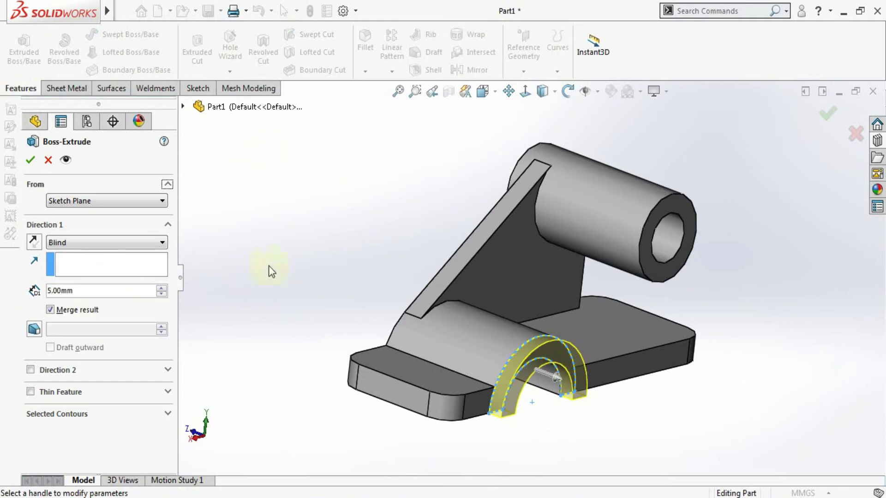
pyautogui.click(29, 162)
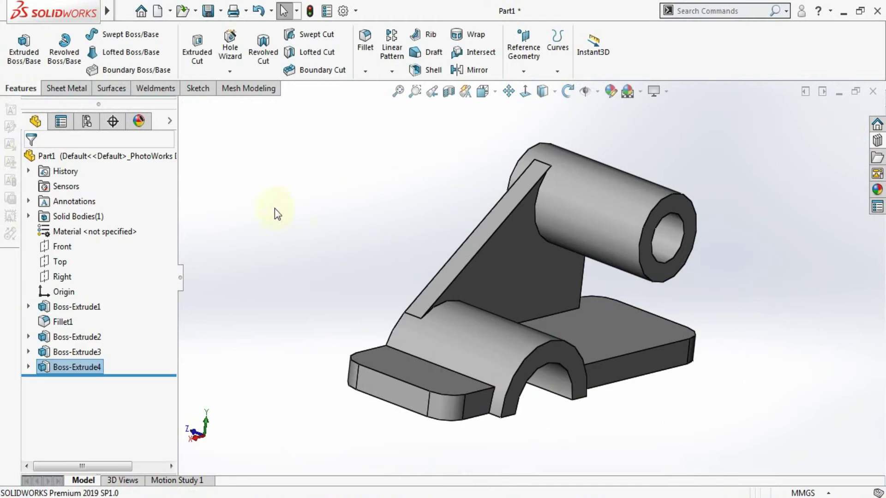
pyautogui.press('z')
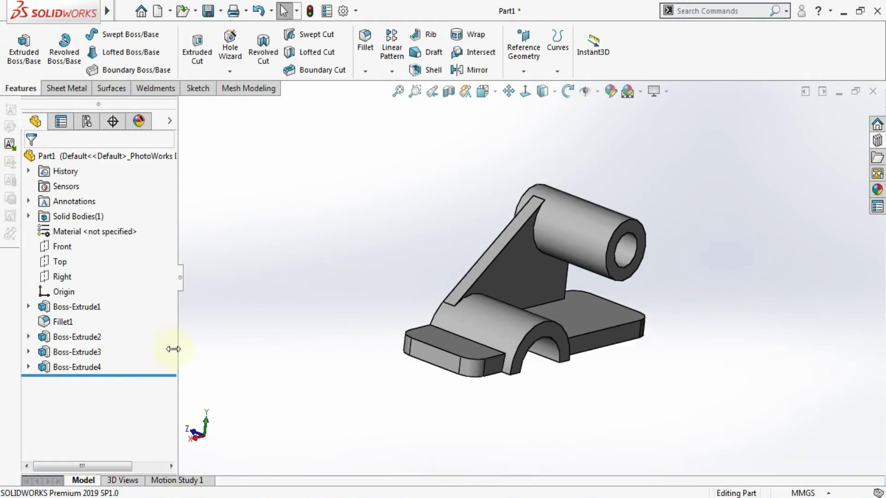
# Mirror the half-ring arch and the connecting web about the Front plane
pyautogui.click(98, 368)
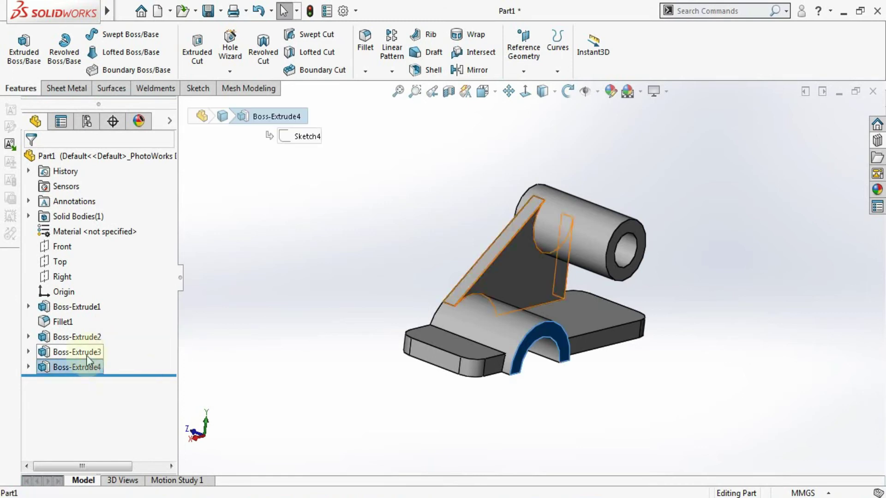
pyautogui.keyDown('ctrl'); pyautogui.click(87, 355); pyautogui.keyUp('ctrl')
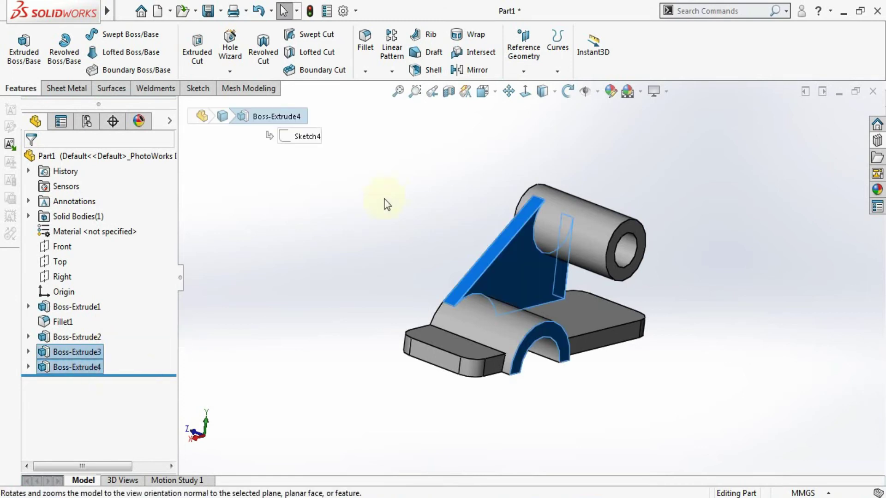
pyautogui.click(471, 68)
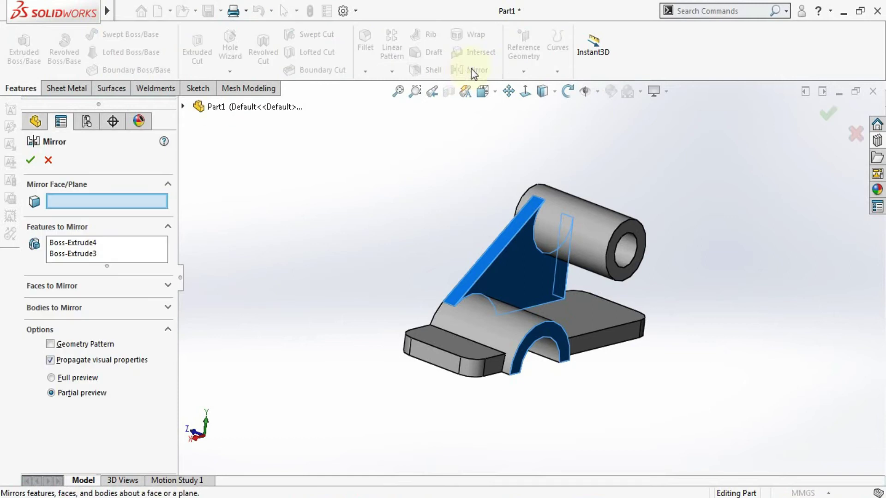
pyautogui.click(182, 107)
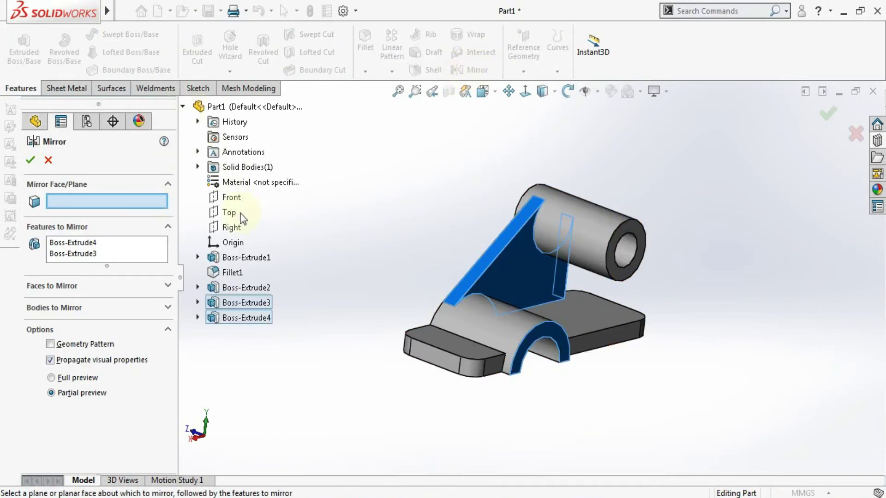
pyautogui.click(232, 197)
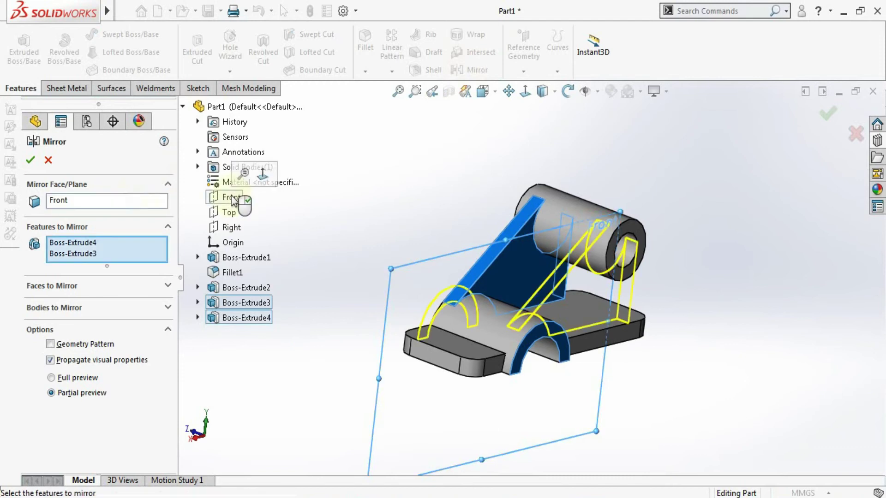
pyautogui.click(30, 160)
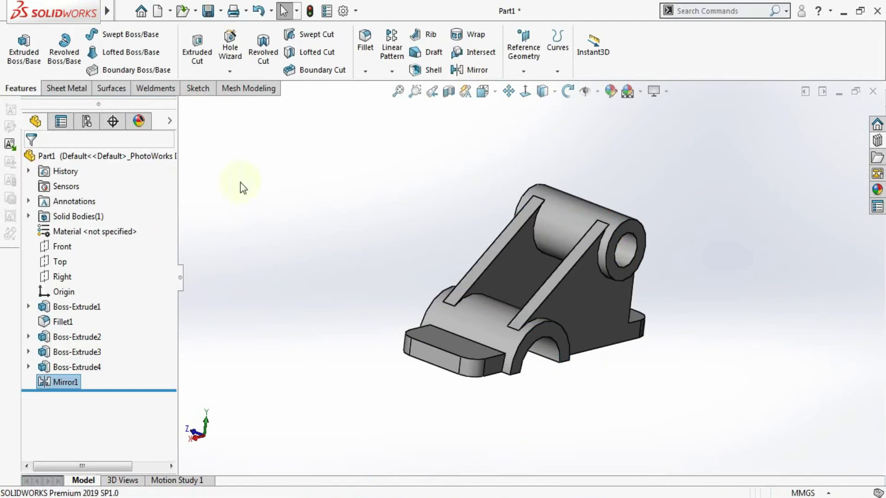
# Create a reference plane offset 28 mm above the Top plane
pyautogui.moveTo(358, 202); pyautogui.dragTo(456, 406, button='middle')
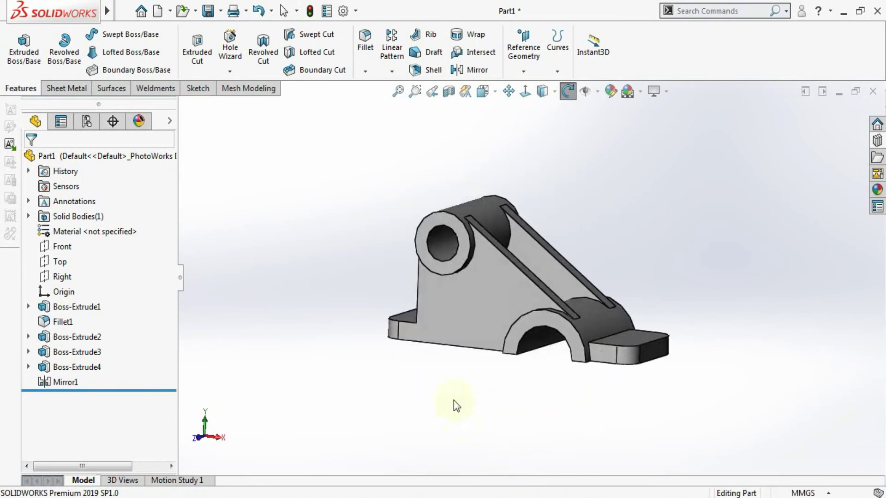
pyautogui.scroll(-1, 619, 265)
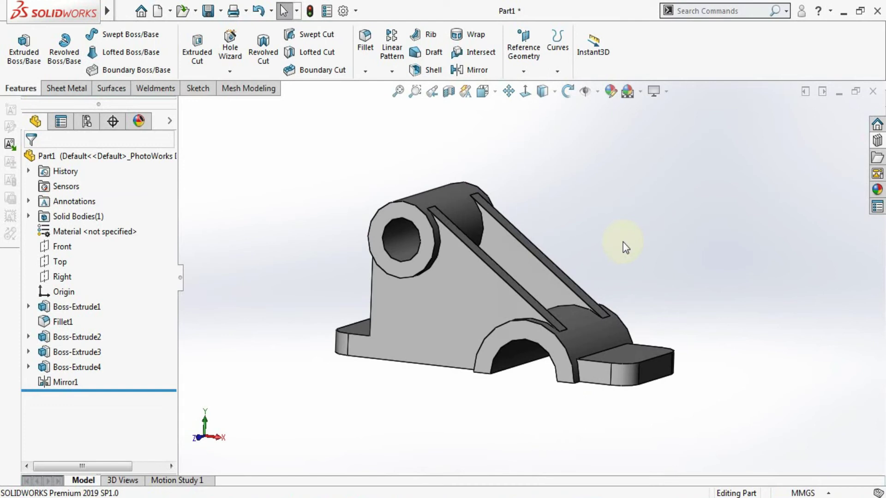
pyautogui.moveTo(650, 294)
pyautogui.mouseDown(button='middle')
pyautogui.moveTo(659, 323)
pyautogui.moveTo(652, 348)
pyautogui.moveTo(659, 290)
pyautogui.mouseUp(button='middle')
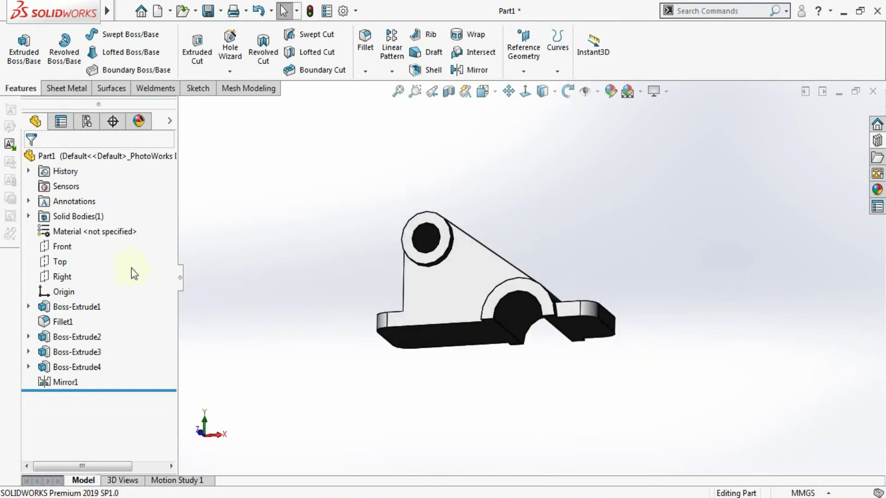
pyautogui.click(57, 262)
pyautogui.moveTo(512, 178); pyautogui.dragTo(515, 219, button='middle')
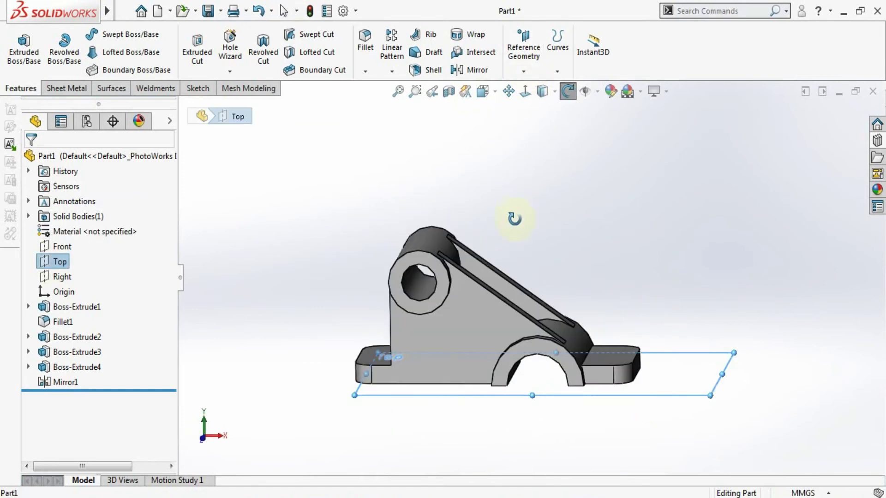
pyautogui.scroll(-1, 661, 339)
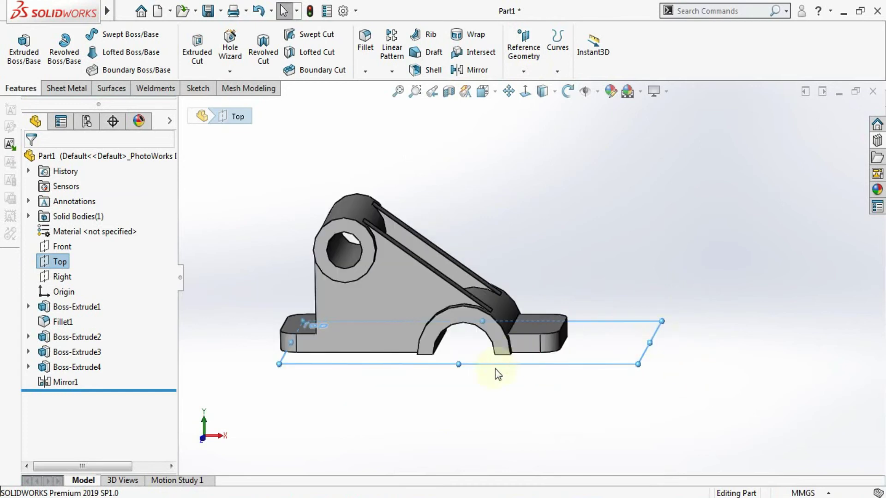
pyautogui.keyDown('ctrl'); pyautogui.moveTo(455, 339); pyautogui.dragTo(466, 275); pyautogui.keyUp('ctrl')
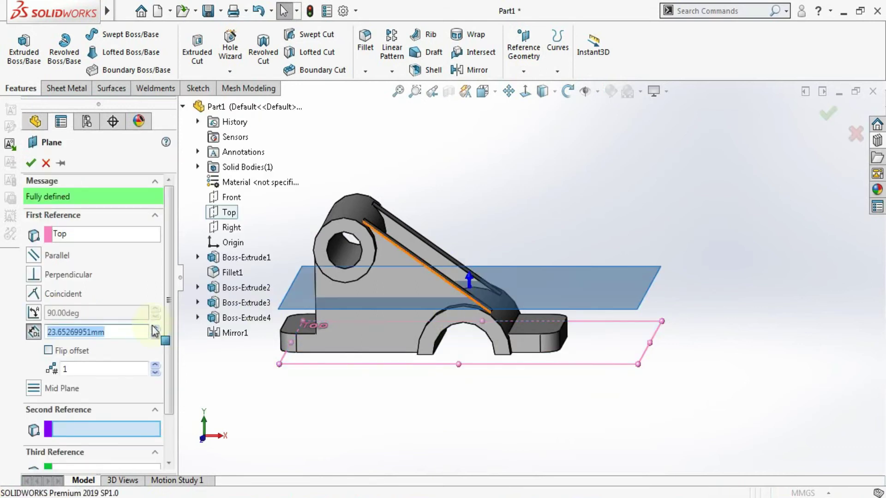
pyautogui.click(130, 333)
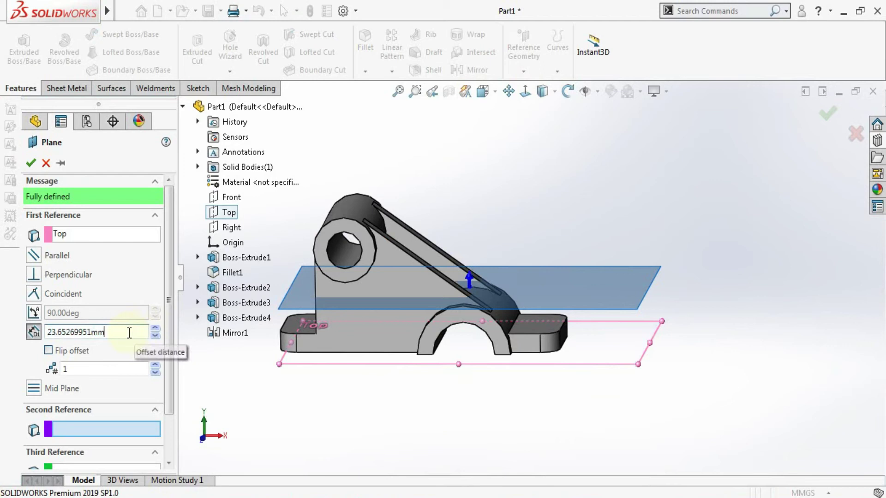
pyautogui.moveTo(129, 333); pyautogui.dragTo(4, 323)
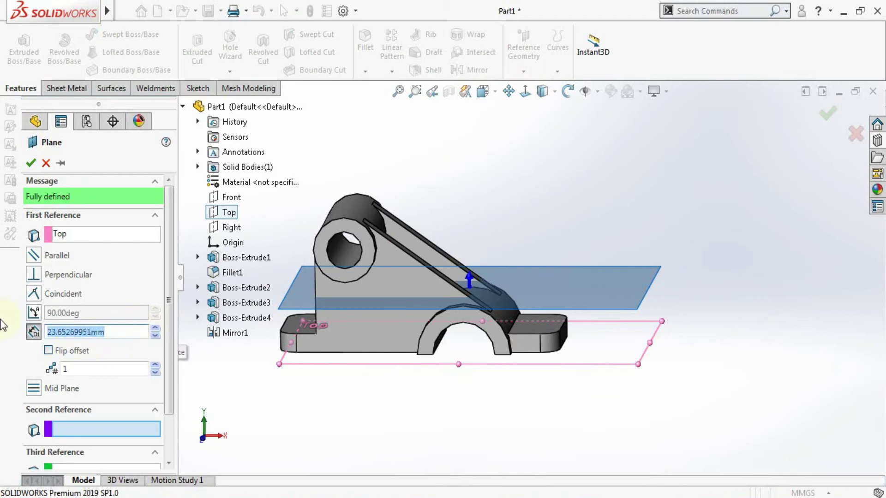
pyautogui.write('28')
pyautogui.press('Return')
pyautogui.click(32, 163)
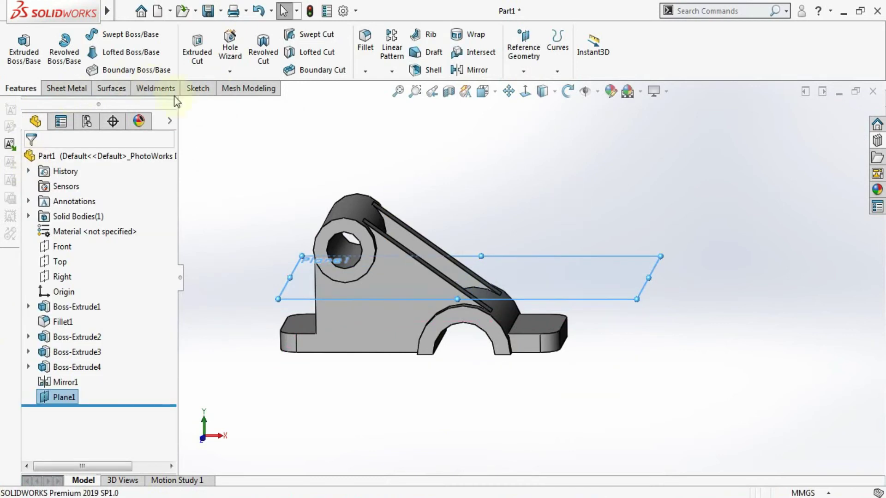
# Sketch two concentric circles centred on the origin on the new offset plane, the outer about 22 mm in diameter
pyautogui.click(198, 88)
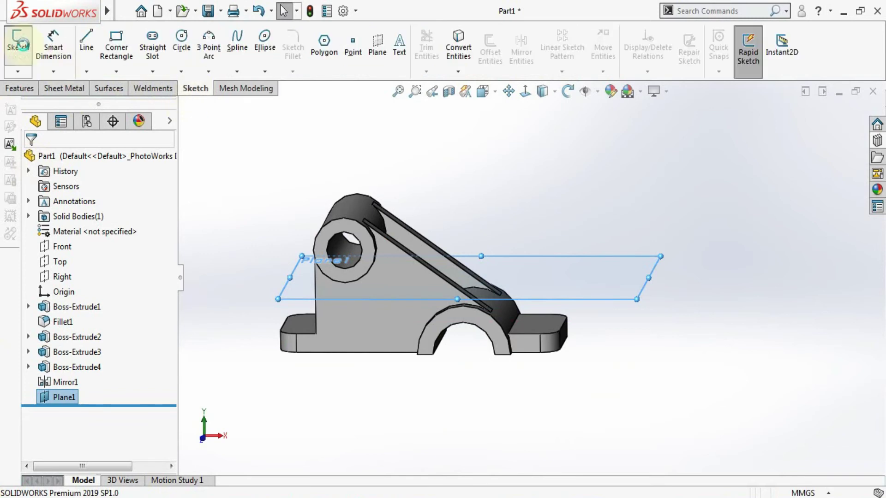
pyautogui.click(20, 46)
pyautogui.click(526, 92)
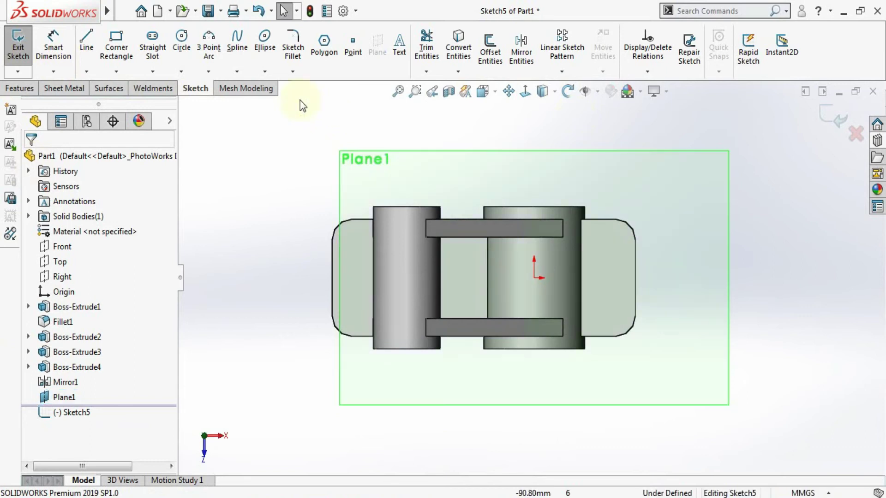
pyautogui.click(181, 71)
pyautogui.click(190, 88)
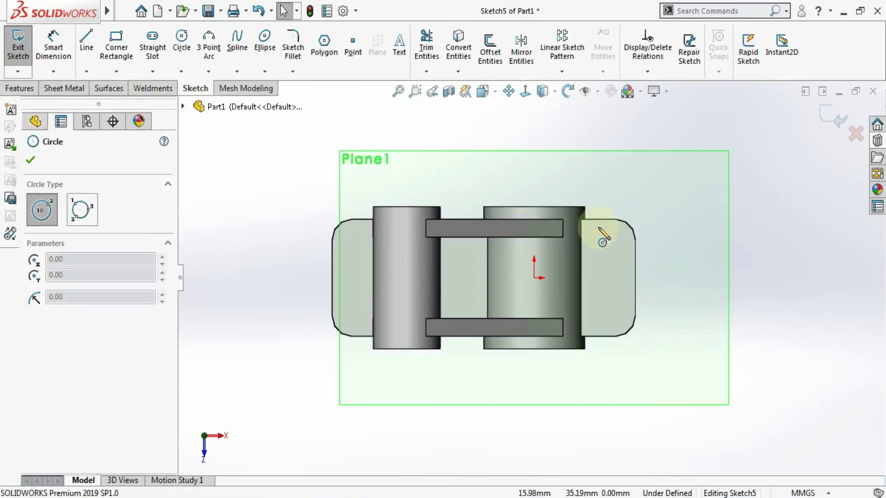
pyautogui.click(533, 277)
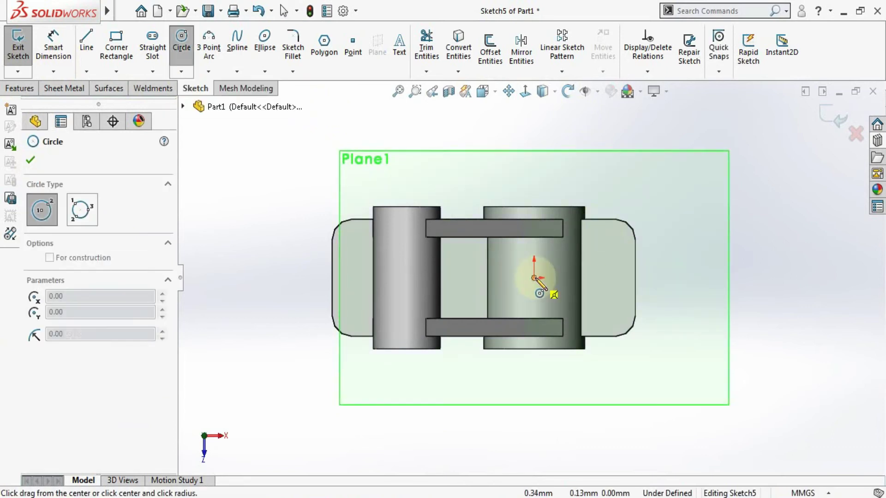
pyautogui.click(531, 251)
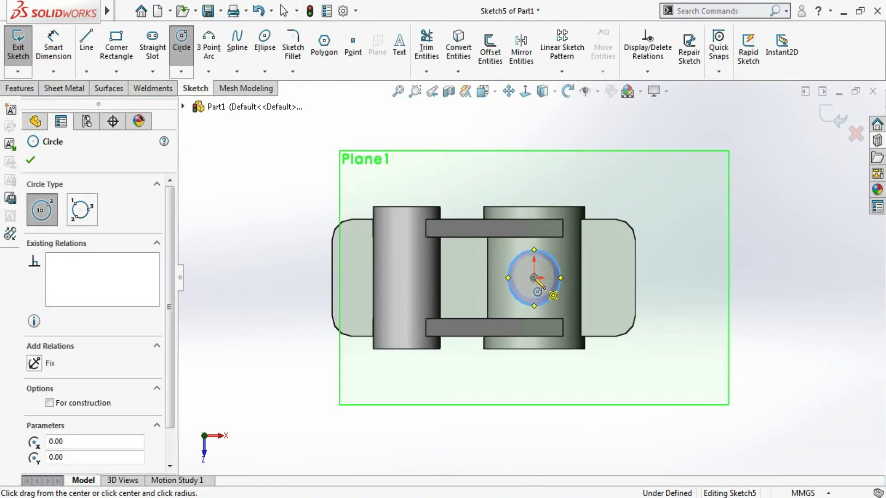
pyautogui.click(533, 278)
pyautogui.click(531, 268)
pyautogui.press('Escape')
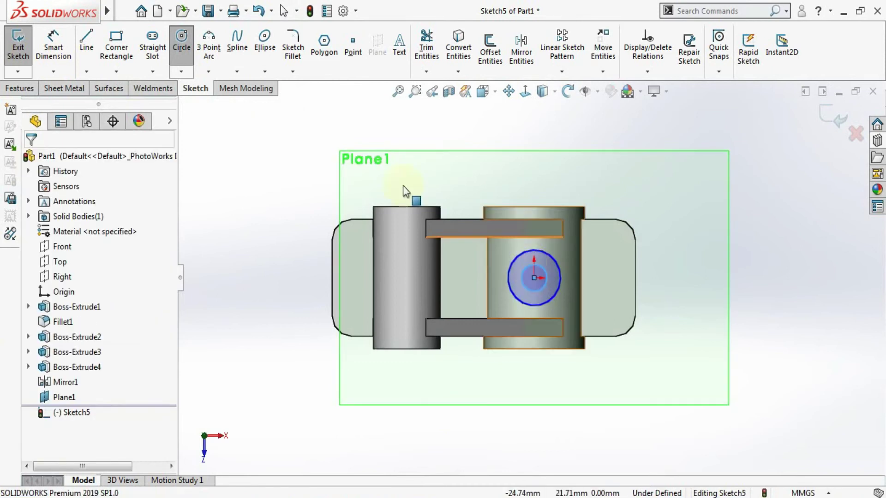
# Dimension the inner circle's diameter to 12 mm and the outer circle's to 22 mm
pyautogui.click(54, 44)
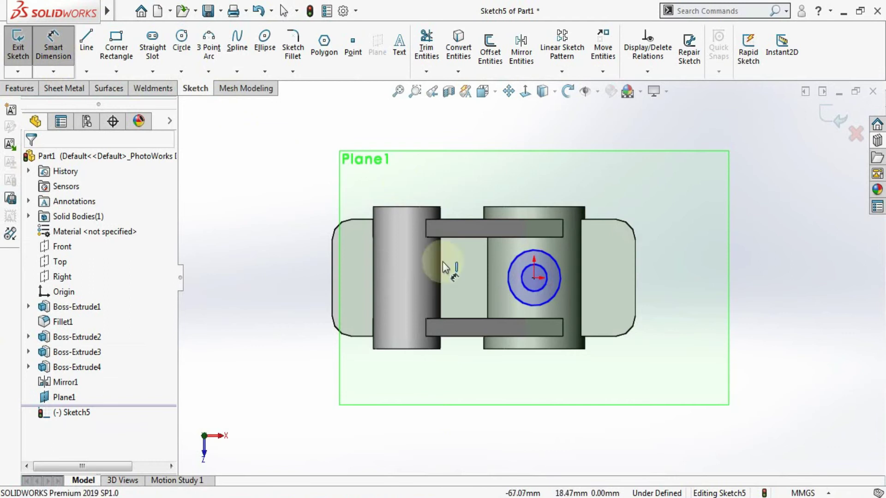
pyautogui.click(531, 267)
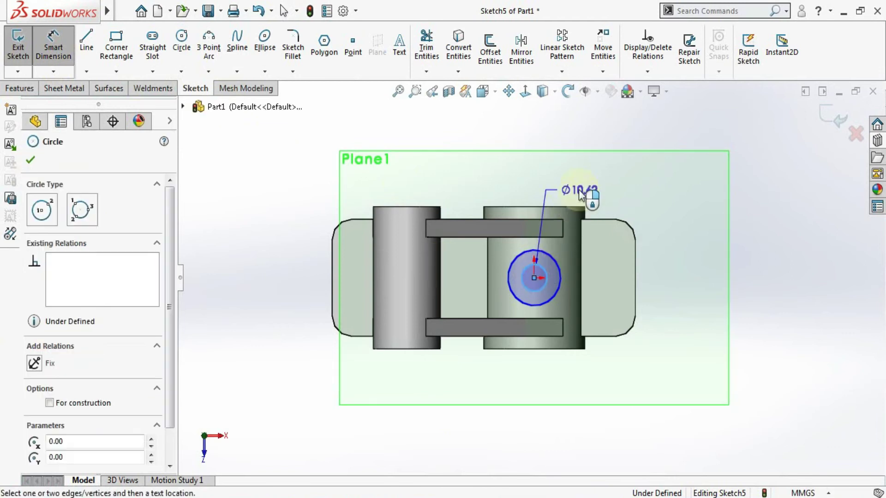
pyautogui.click(578, 189)
pyautogui.write('12')
pyautogui.press('Return')
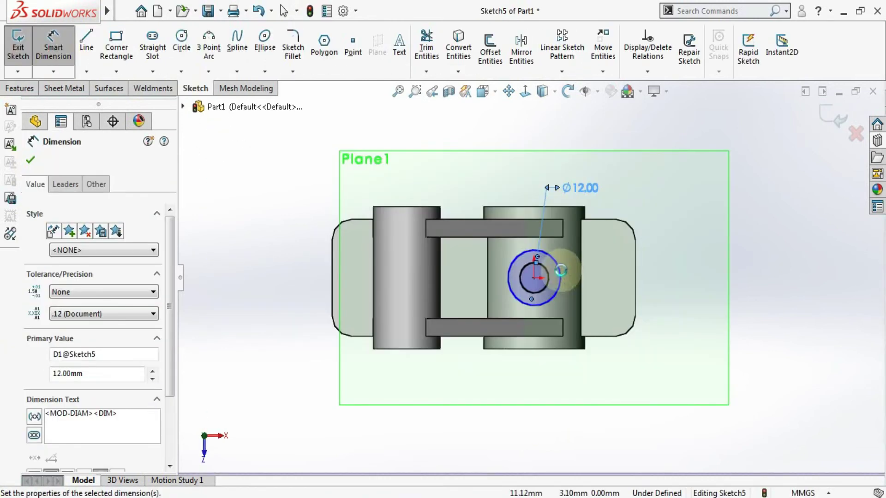
pyautogui.click(559, 273)
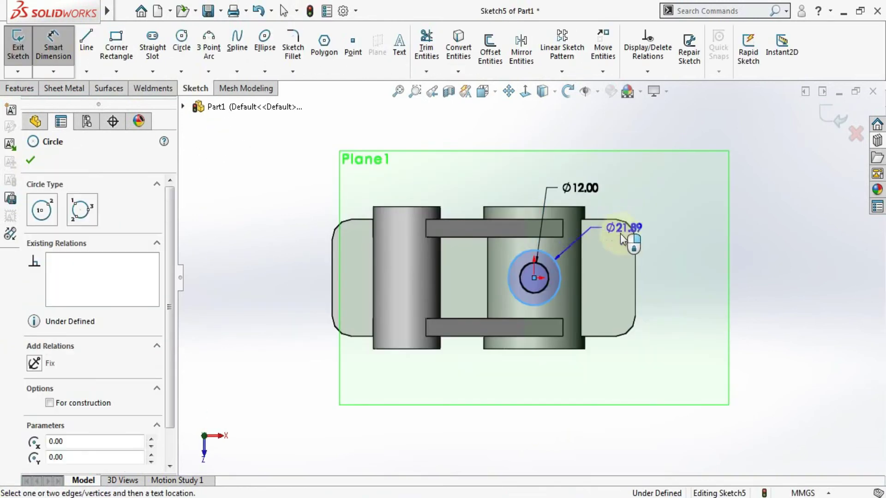
pyautogui.click(623, 239)
pyautogui.write('22')
pyautogui.press('Return')
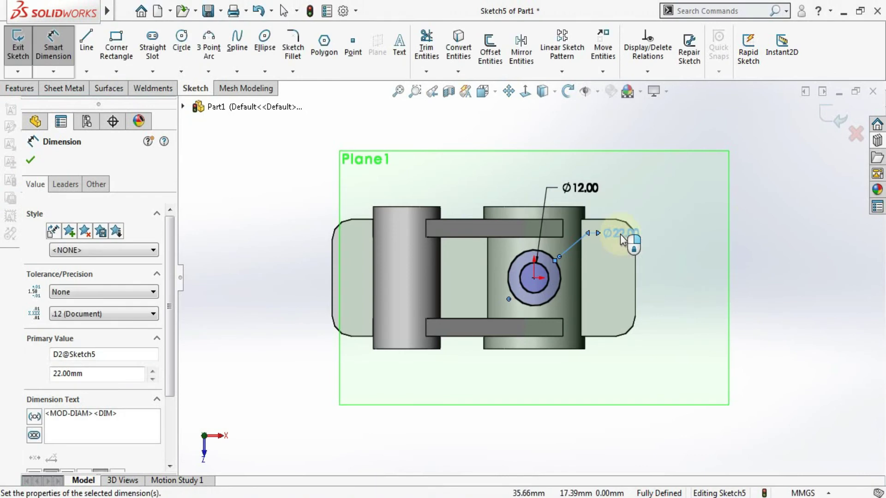
# Exit the sketch and hide the offset plane
pyautogui.click(835, 123)
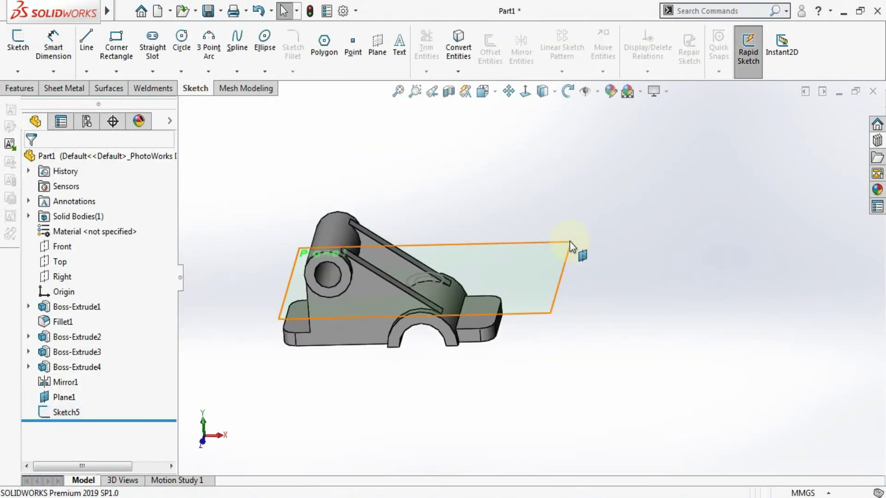
pyautogui.click(571, 245)
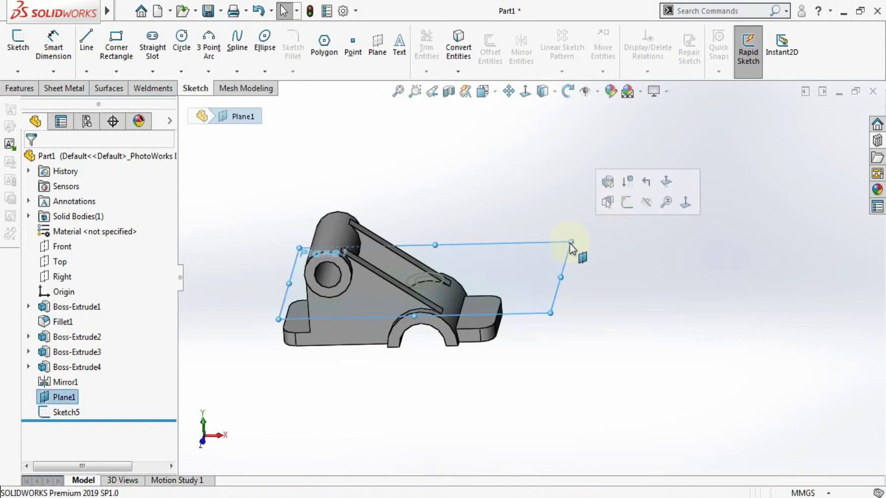
pyautogui.click(647, 203)
# Start a boss extrusion from the concentric-circle sketch, replacing the full sketch selection with only the outer circle's contour
pyautogui.click(20, 87)
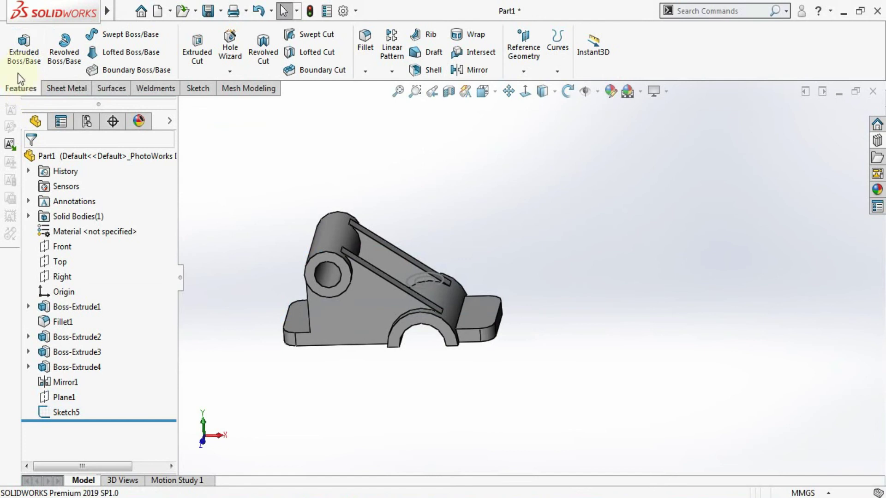
pyautogui.click(24, 49)
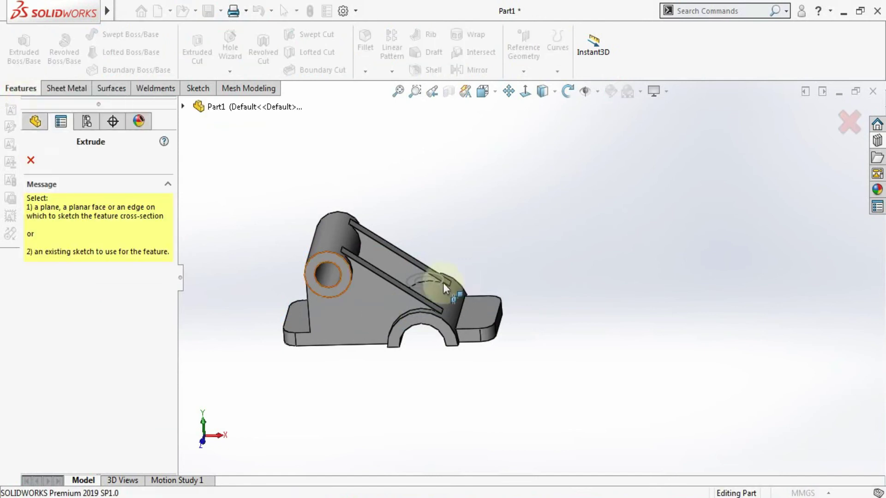
pyautogui.click(183, 107)
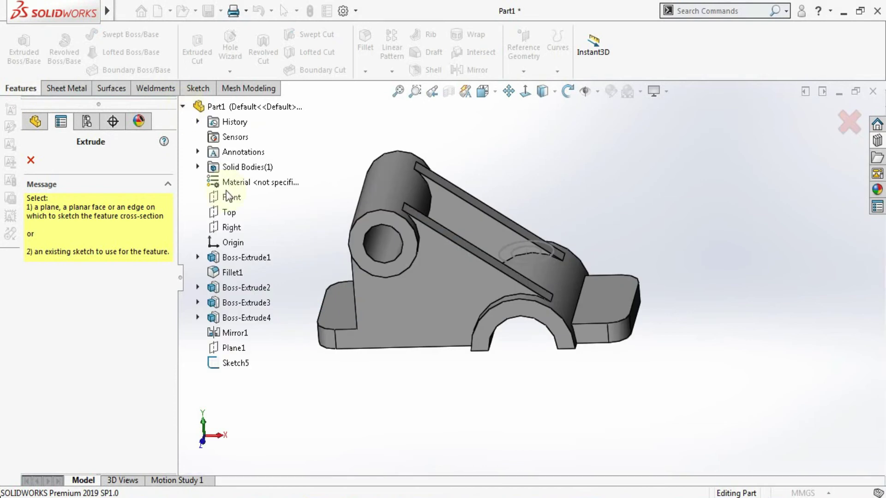
pyautogui.click(231, 364)
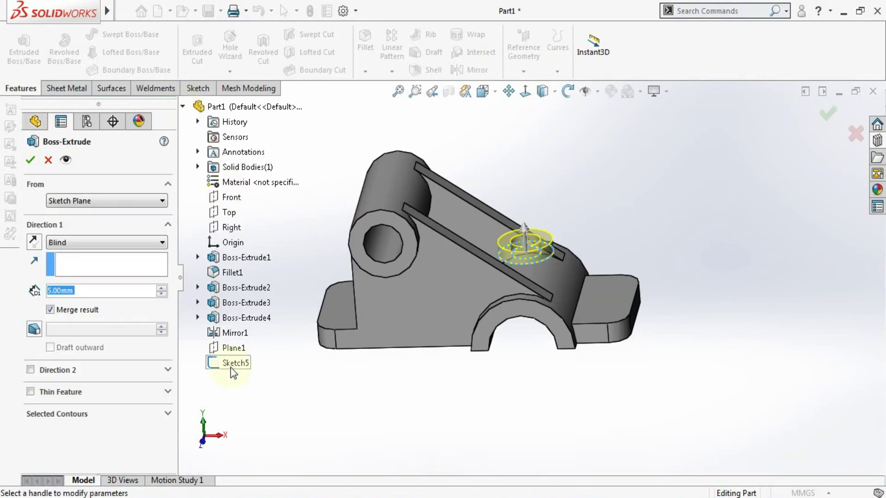
pyautogui.click(99, 413)
pyautogui.rightClick(106, 434)
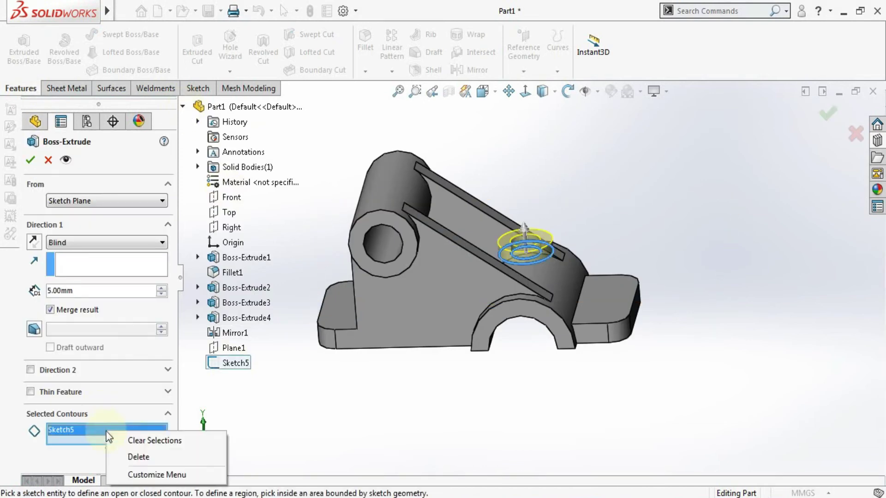
pyautogui.click(139, 457)
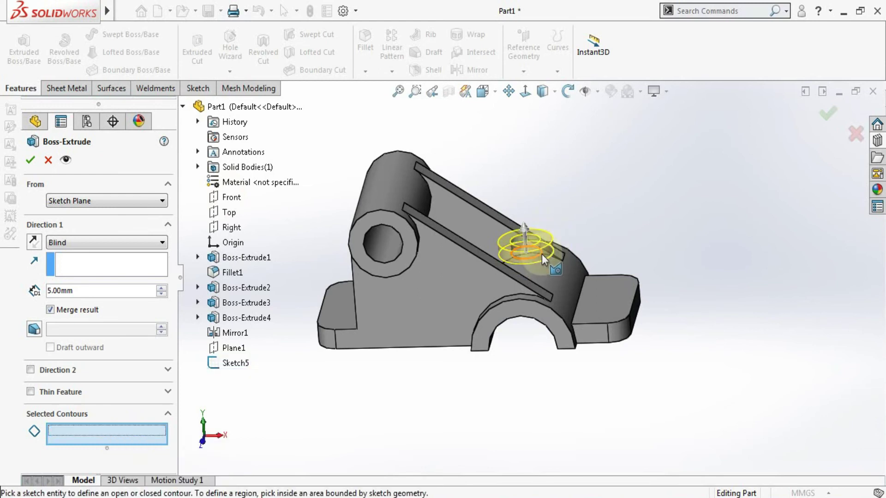
pyautogui.click(550, 258)
pyautogui.moveTo(593, 185); pyautogui.dragTo(555, 185, button='middle')
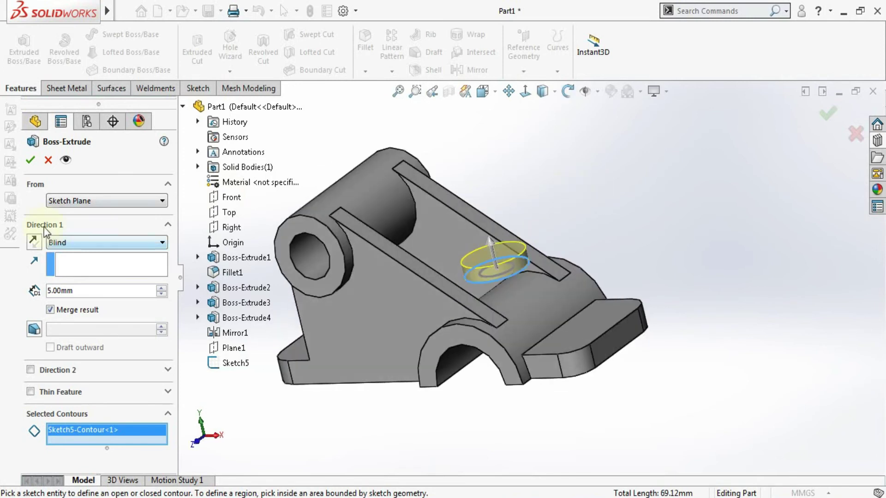
# Reverse the extrusion towards the arch, set its end condition to Up To Next, and create the solid round boss
pyautogui.click(33, 241)
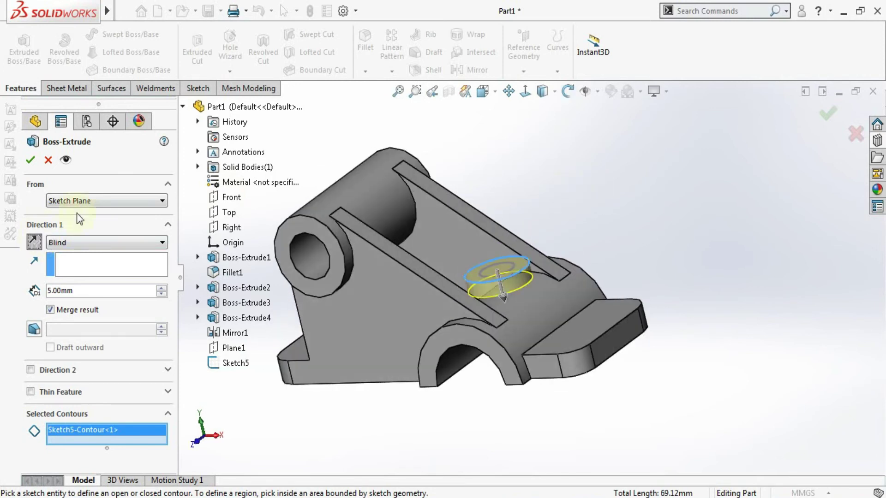
pyautogui.click(90, 245)
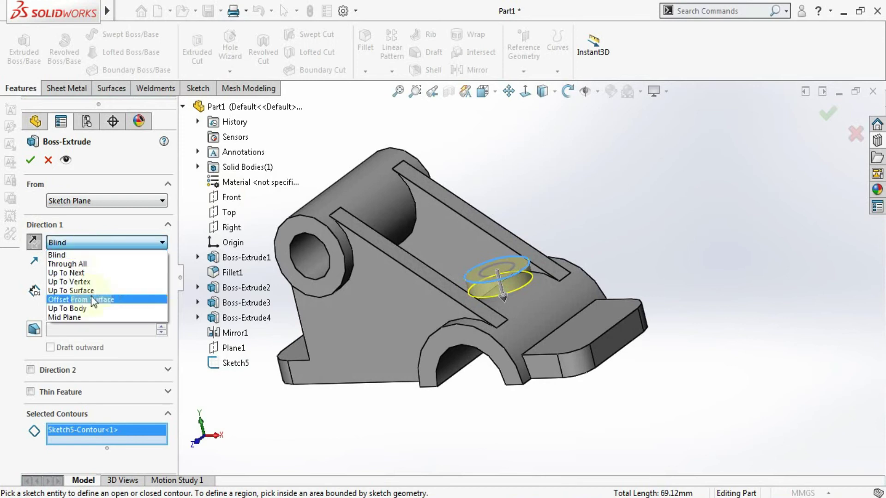
pyautogui.click(91, 272)
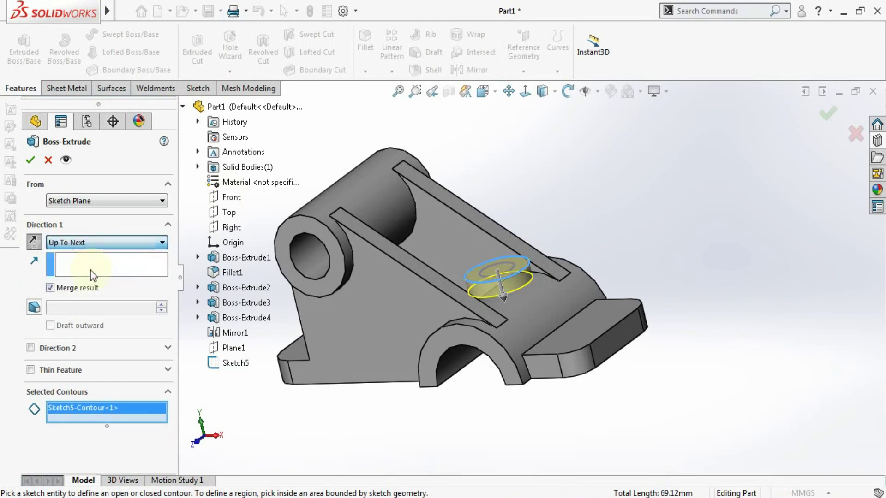
pyautogui.click(31, 161)
pyautogui.moveTo(698, 194); pyautogui.dragTo(657, 254, button='middle')
pyautogui.click(656, 254)
pyautogui.scroll(-1, 480, 295)
pyautogui.scroll(-1, 480, 296)
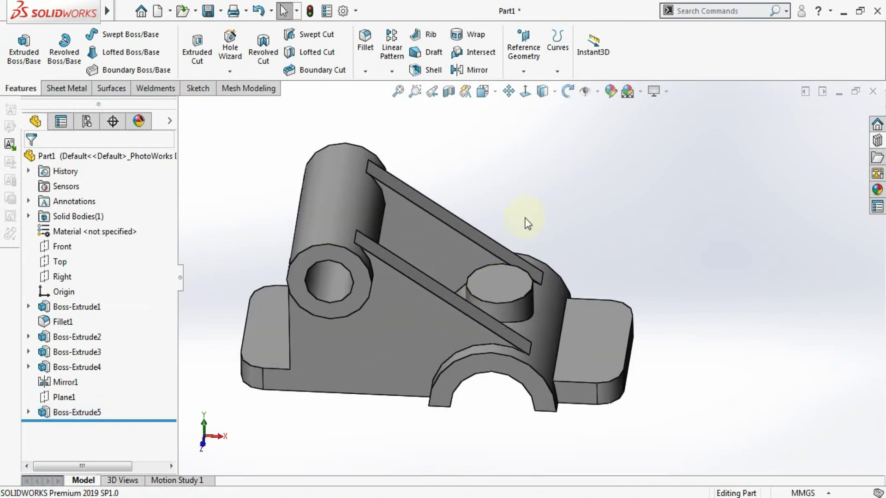
# Show the concentric-circle sketch that the round boss was extruded from
pyautogui.scroll(2, 526, 300)
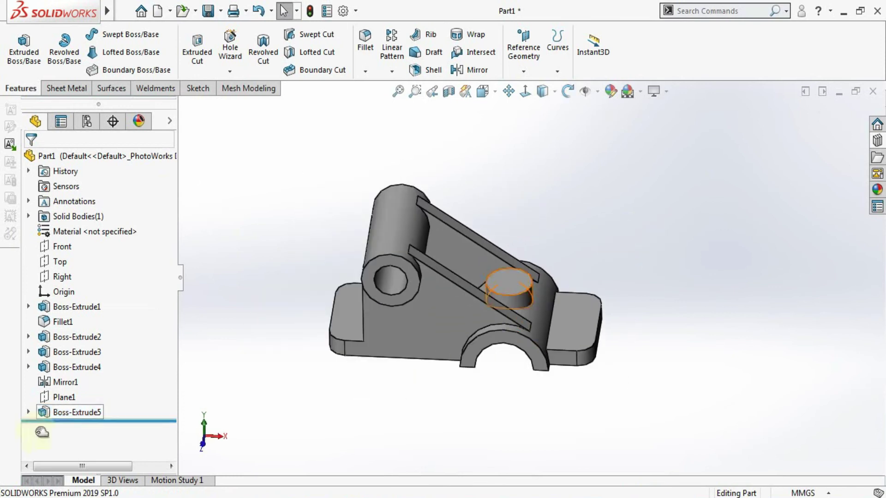
pyautogui.click(29, 412)
pyautogui.click(79, 427)
pyautogui.click(91, 406)
pyautogui.click(253, 352)
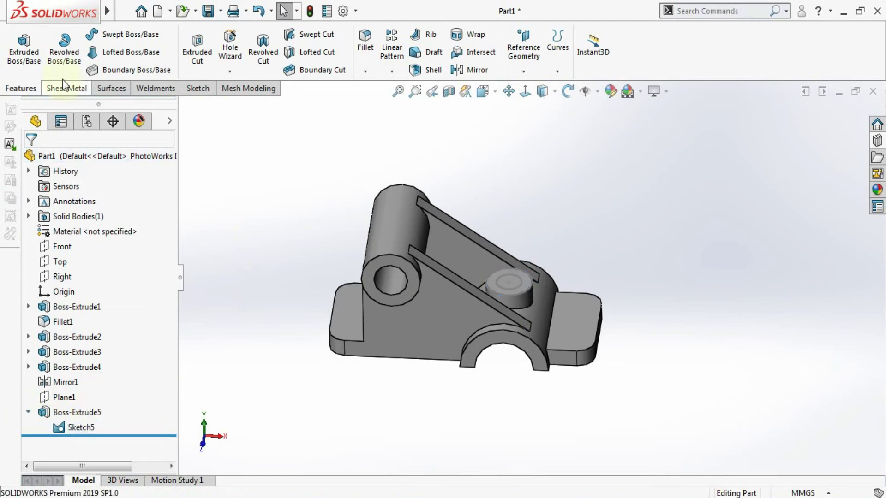
# Cut the 12 mm inner circle through the boss and arch with end condition Up To Next, and hide its sketch
pyautogui.click(197, 54)
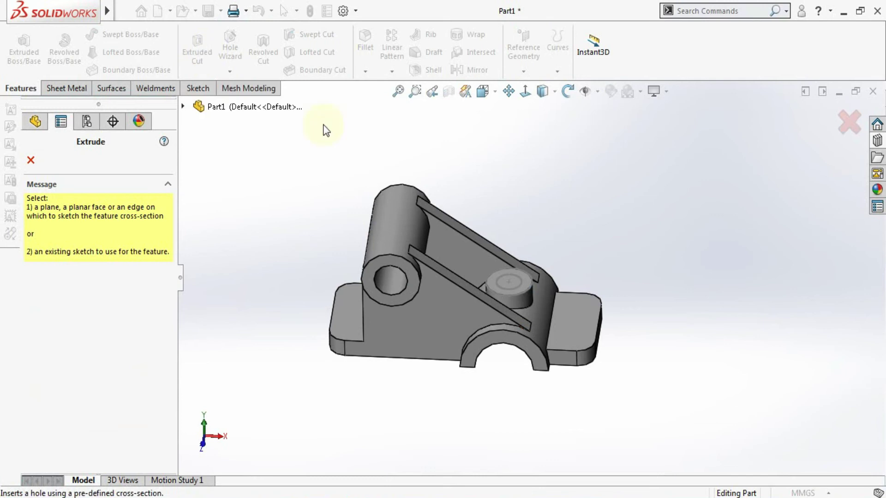
pyautogui.click(520, 277)
pyautogui.moveTo(519, 277)
pyautogui.mouseDown(button='middle')
pyautogui.moveTo(544, 241)
pyautogui.moveTo(578, 229)
pyautogui.moveTo(465, 238)
pyautogui.mouseUp(button='middle')
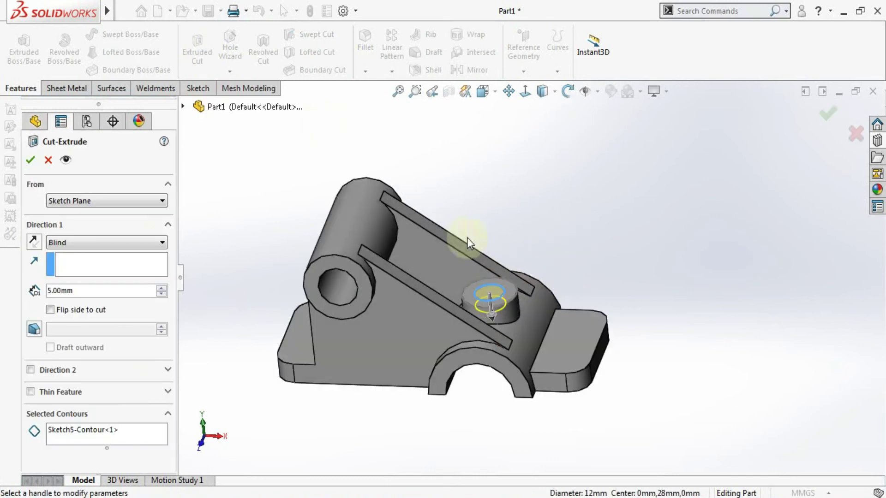
pyautogui.click(135, 242)
pyautogui.click(120, 284)
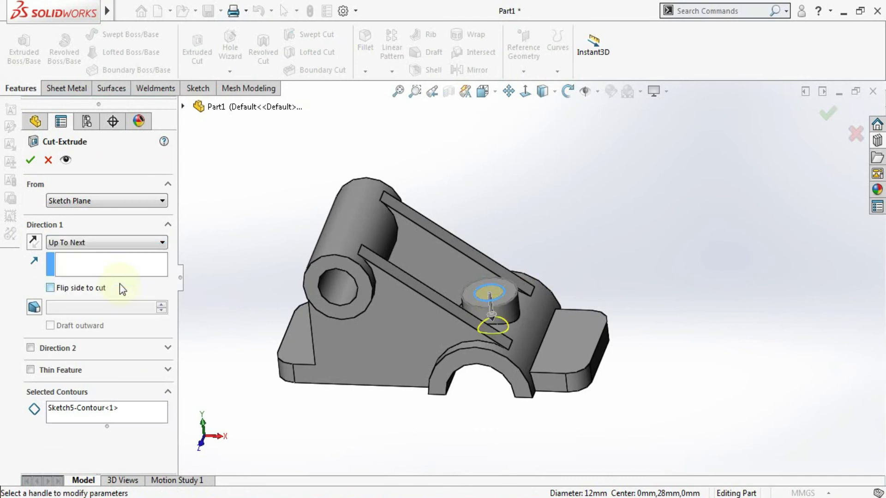
pyautogui.click(31, 160)
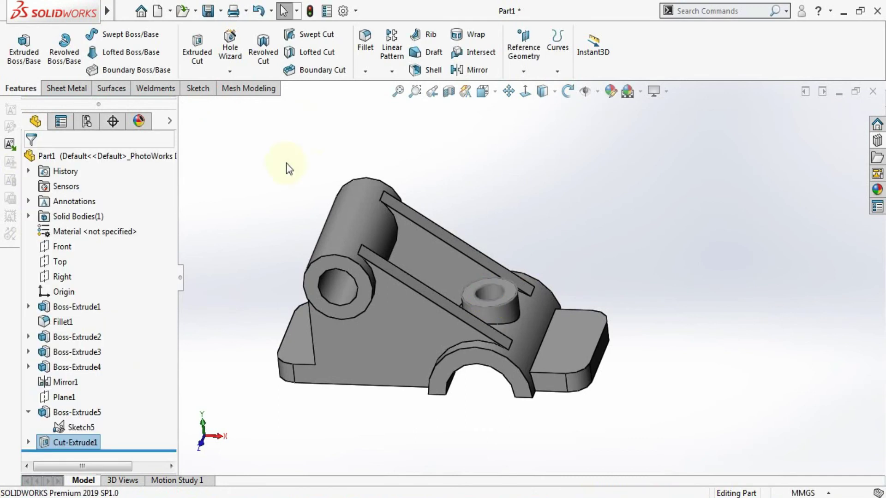
pyautogui.click(85, 427)
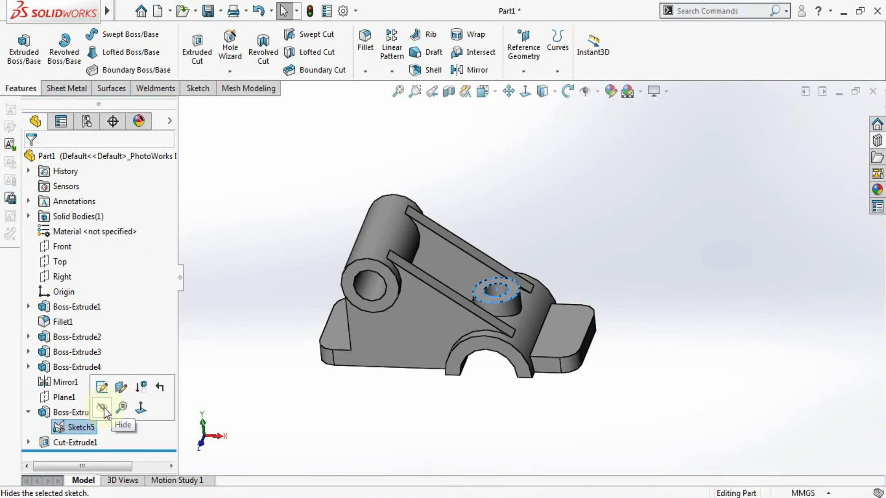
pyautogui.click(104, 409)
# Open a sketch on the base plate's right-hand top face, viewed normal, and draw a circle about 9.7 mm in diameter near its upper corner
pyautogui.moveTo(665, 341); pyautogui.dragTo(692, 415, button='middle')
pyautogui.scroll(-1, 692, 415)
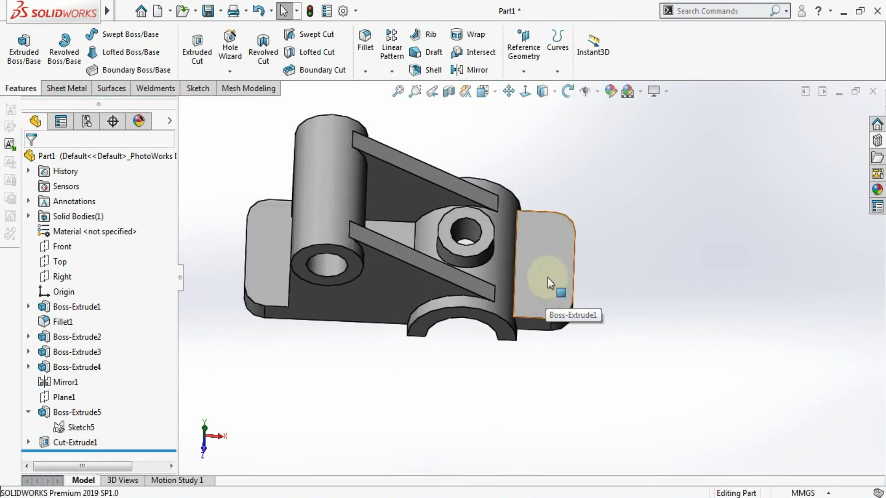
pyautogui.click(547, 278)
pyautogui.click(602, 237)
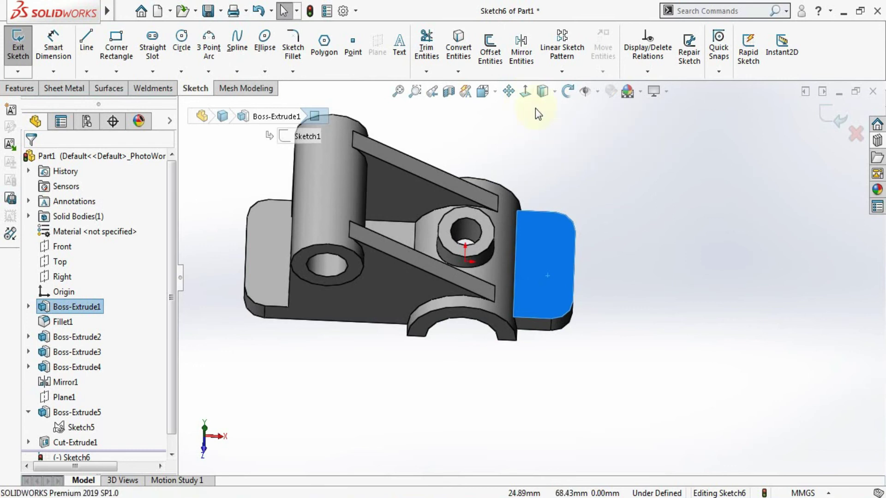
pyautogui.click(525, 91)
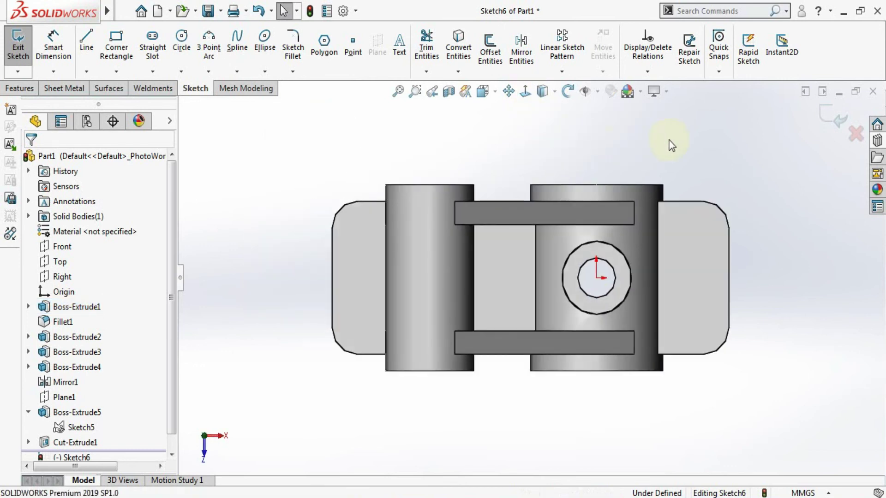
pyautogui.click(183, 42)
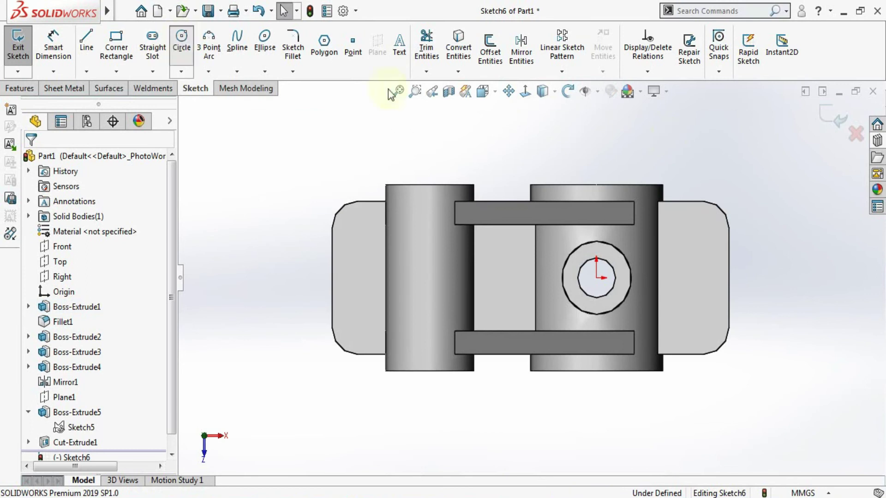
pyautogui.click(699, 230)
pyautogui.click(702, 209)
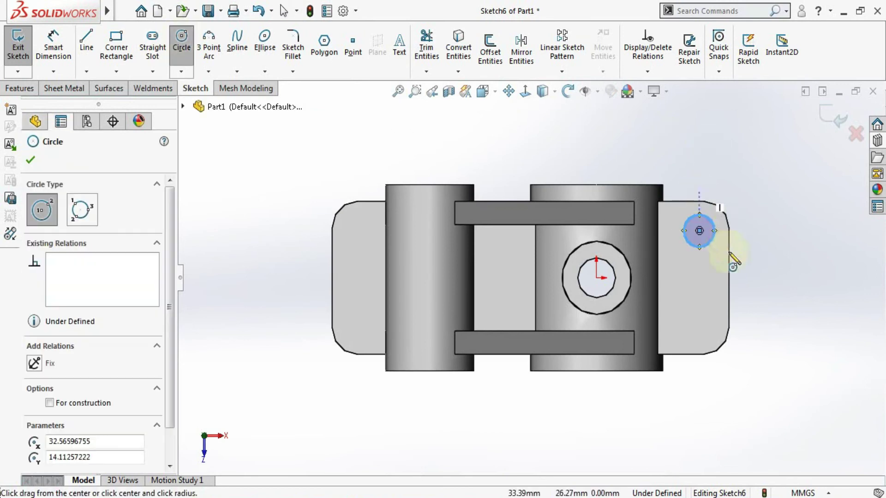
# Dimension the new circle's diameter to 8 mm
pyautogui.click(54, 46)
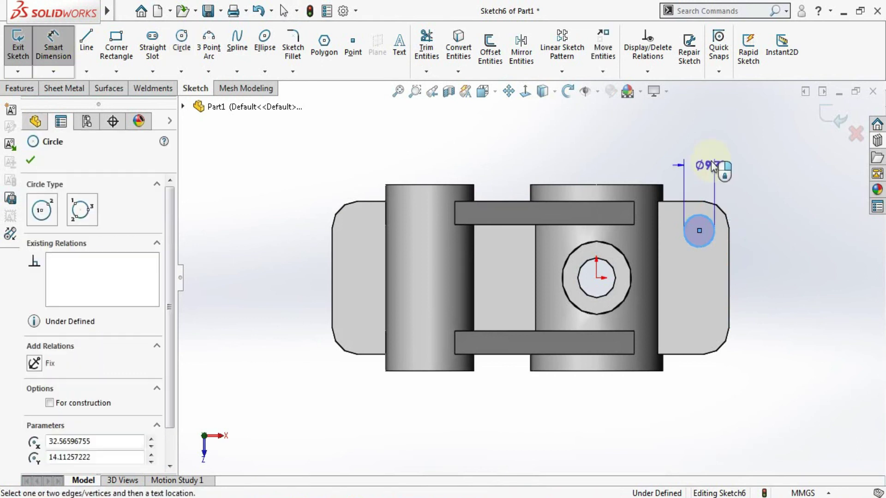
pyautogui.click(712, 160)
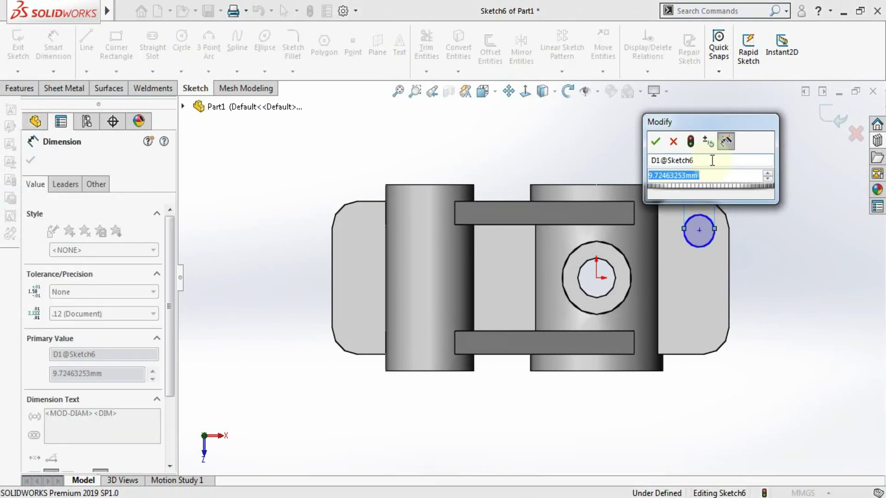
pyautogui.write('8')
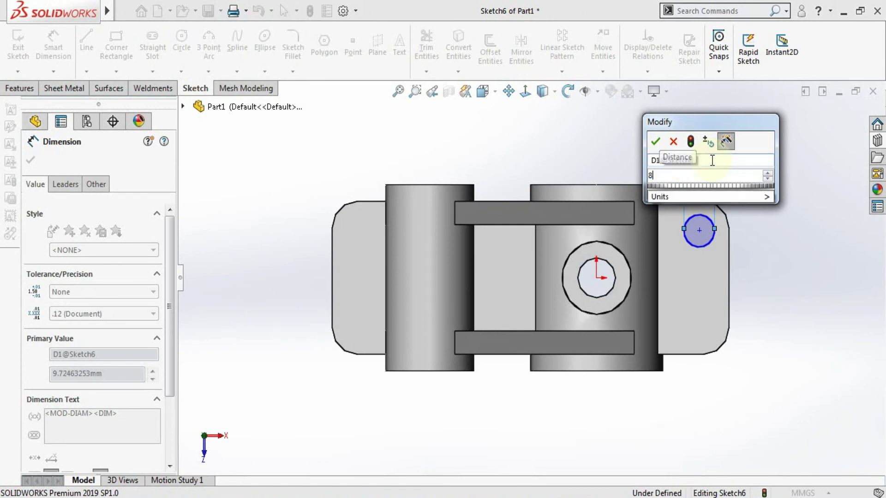
pyautogui.press('Return')
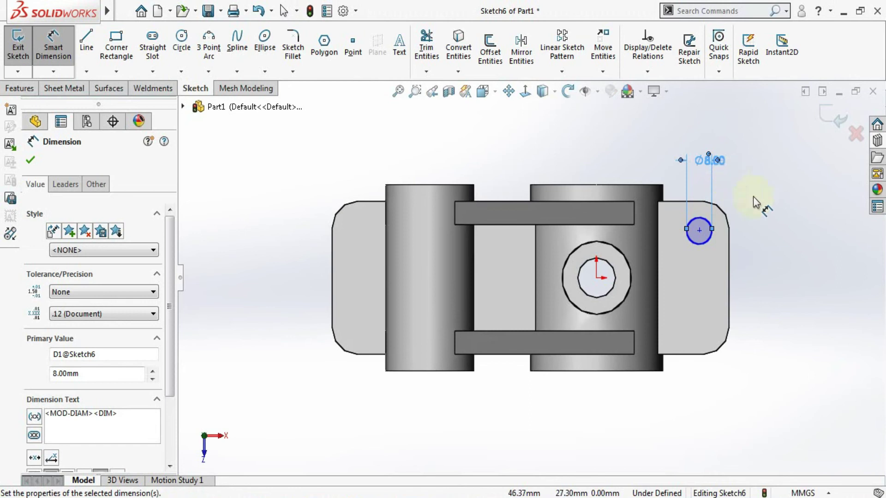
# Position the circle's centre 13 mm vertically from the origin and 10 mm from the plate's right edge
pyautogui.click(599, 278)
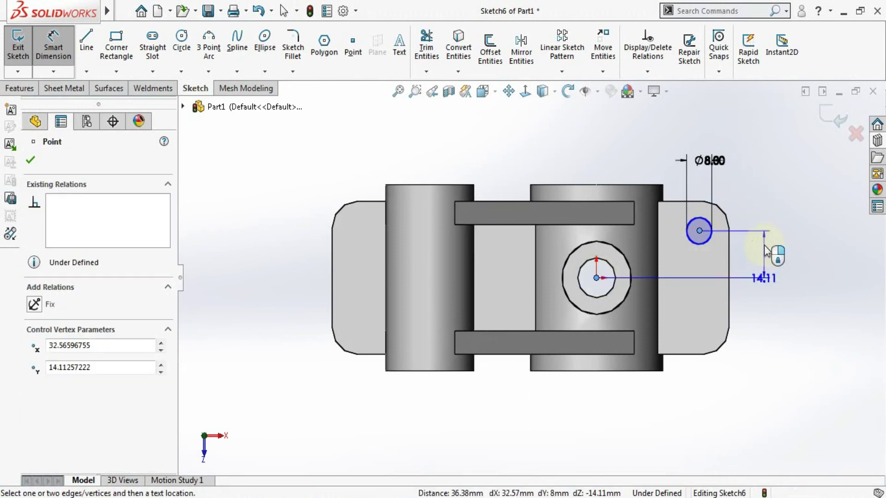
pyautogui.click(767, 252)
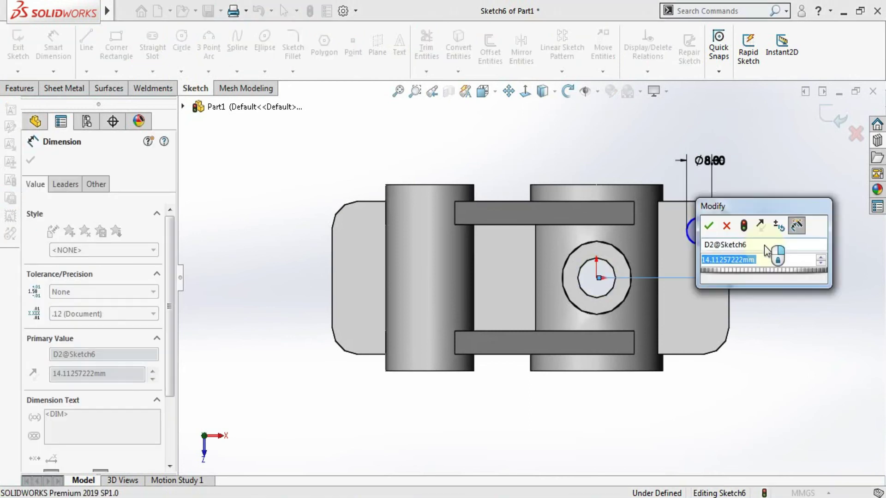
pyautogui.write('13')
pyautogui.press('Return')
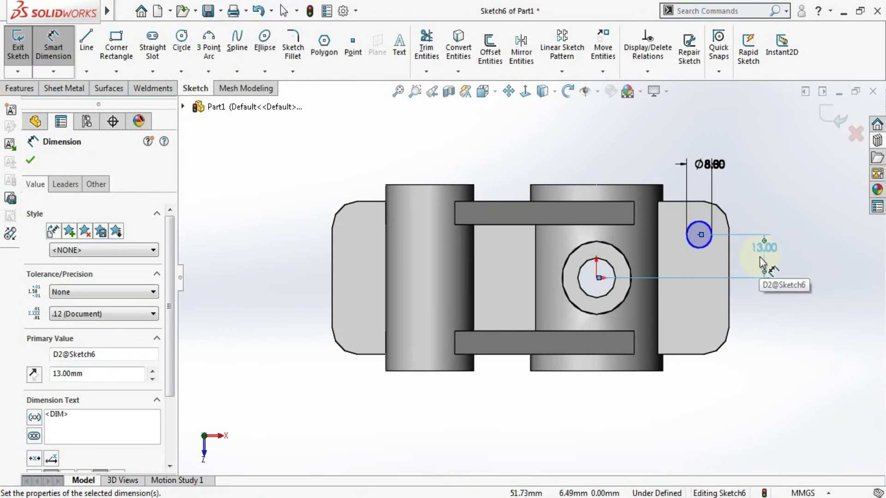
pyautogui.click(700, 235)
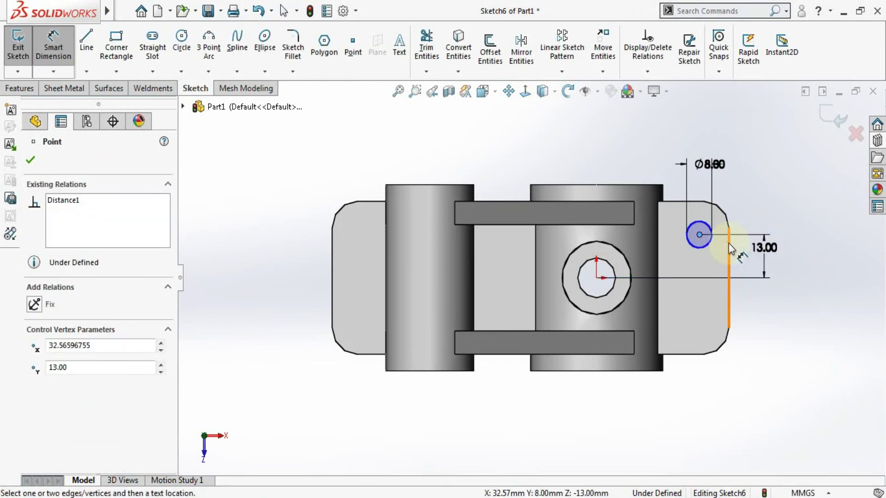
pyautogui.click(729, 249)
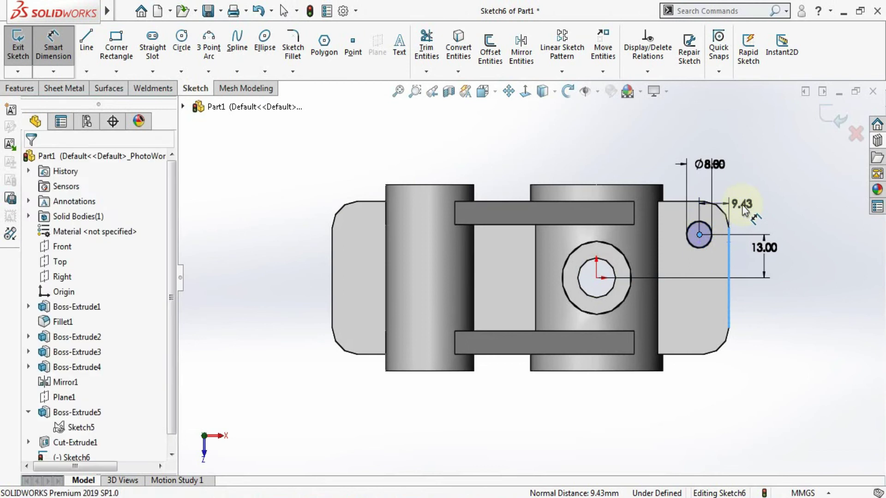
pyautogui.click(743, 208)
pyautogui.write('10')
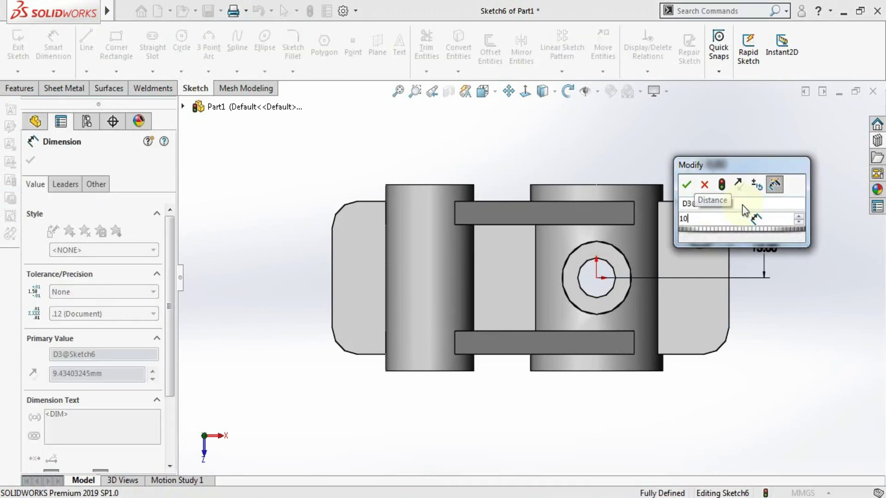
pyautogui.press('Return')
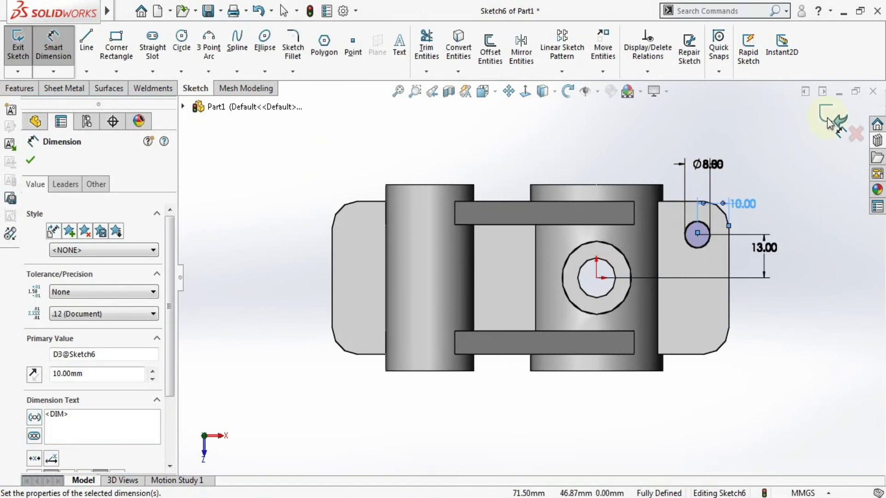
pyautogui.click(831, 122)
# Draw a circle on the base plate's left-hand face near its upper corner and dimension its diameter to 8 mm
pyautogui.click(182, 40)
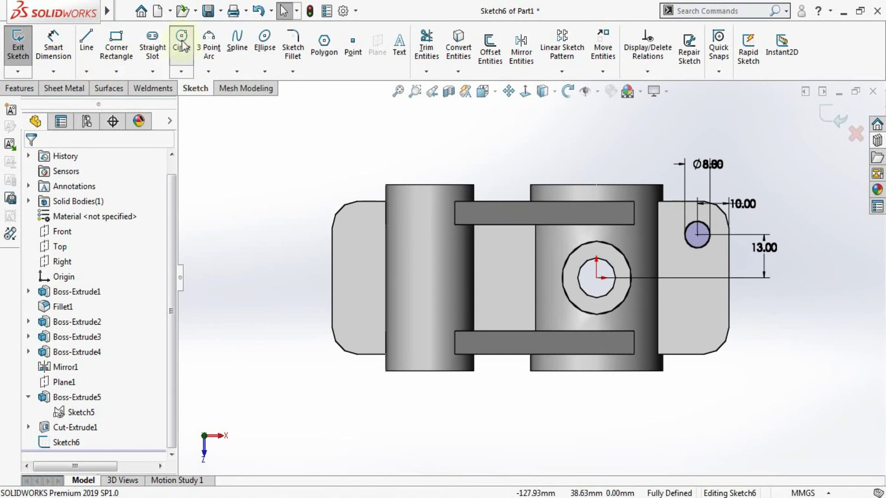
pyautogui.click(359, 228)
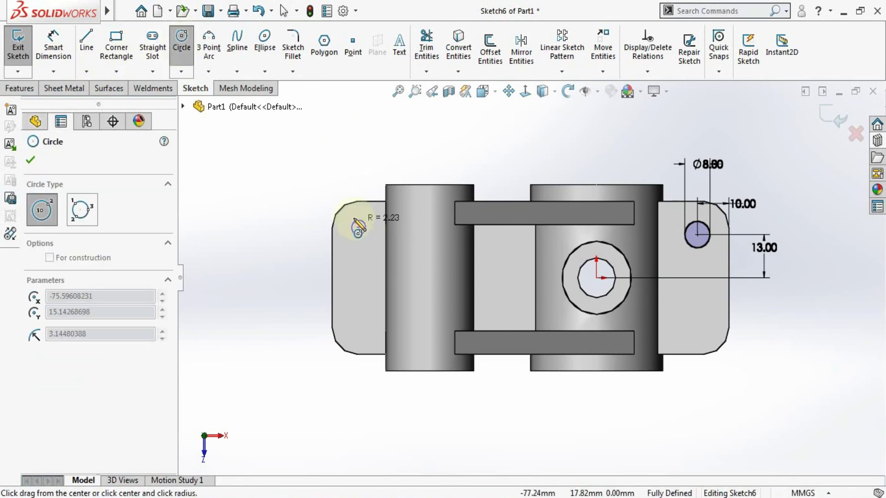
pyautogui.click(370, 227)
pyautogui.click(55, 55)
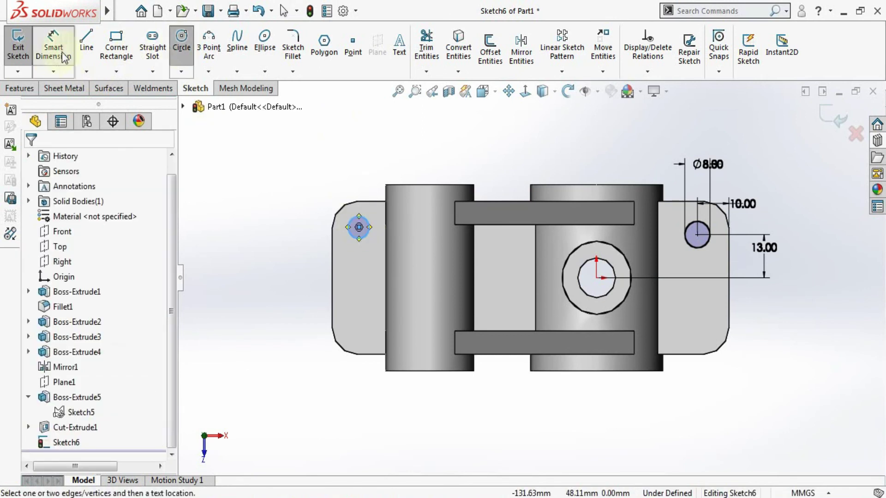
pyautogui.click(351, 209)
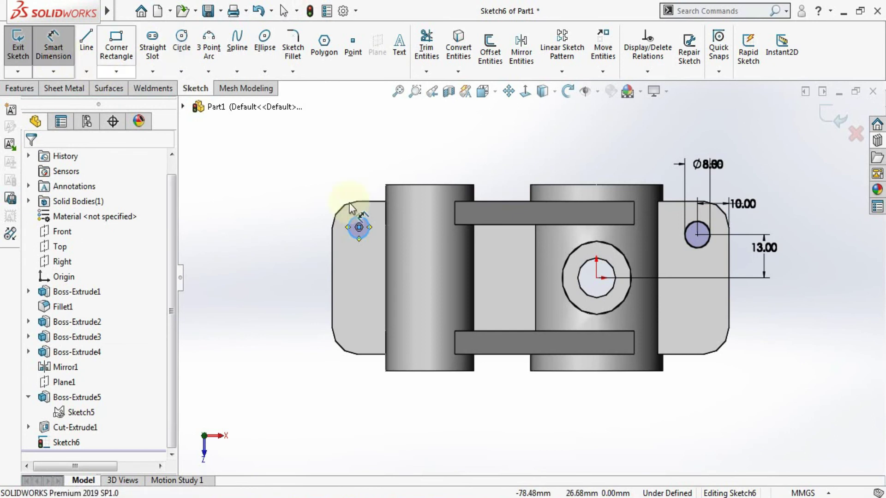
pyautogui.click(332, 168)
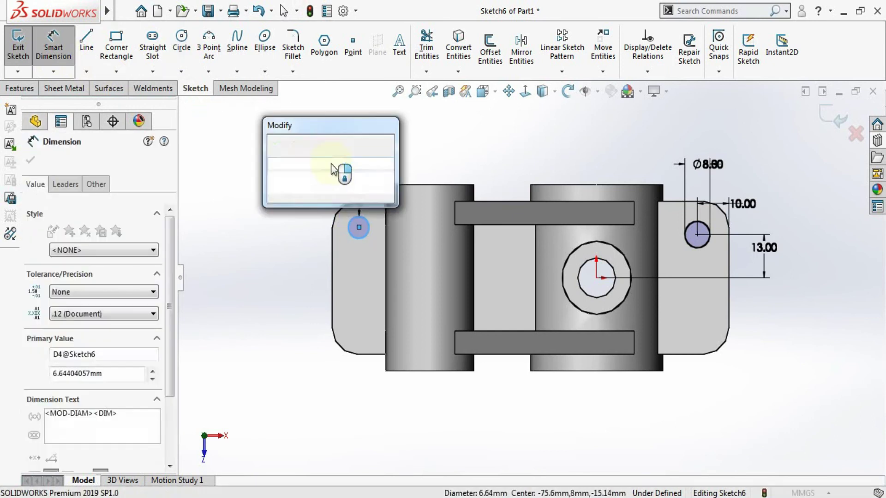
pyautogui.write('8')
pyautogui.press('Return')
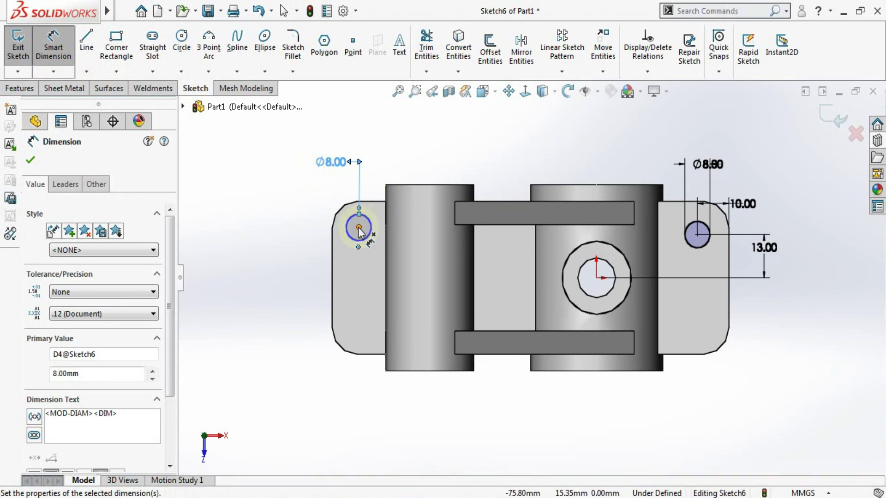
# Position the left circle's centre 13 mm vertically from the origin and 10 mm from the plate's left edge, and close the sketch
pyautogui.click(359, 227)
pyautogui.click(597, 278)
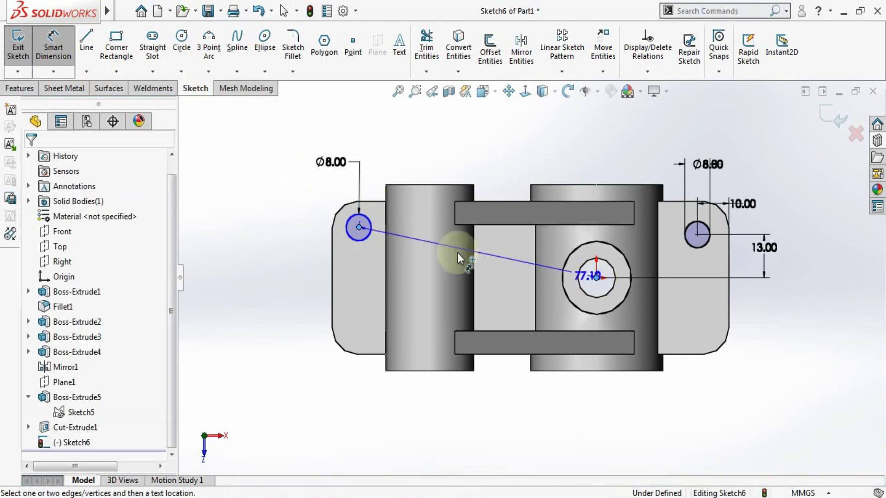
pyautogui.click(313, 259)
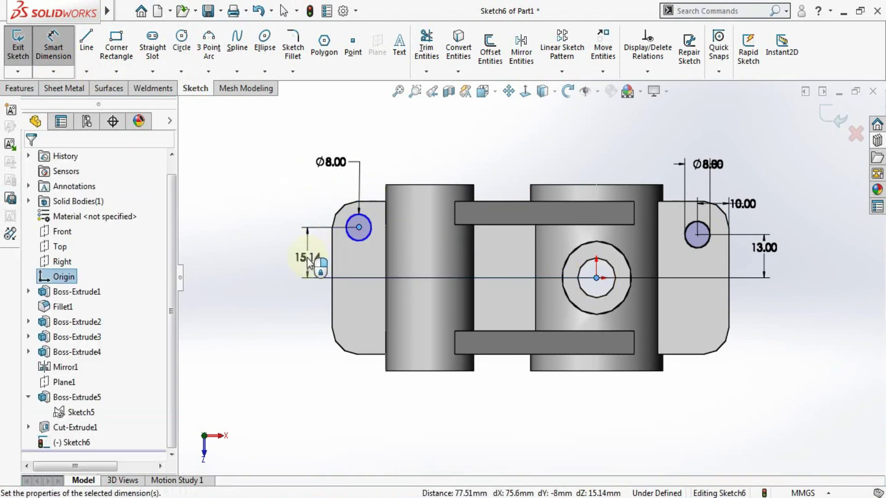
pyautogui.write('13')
pyautogui.press('Return')
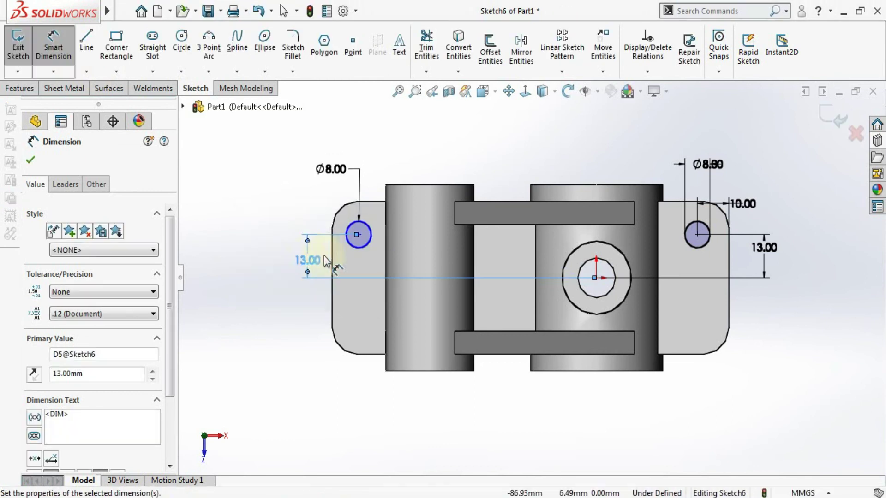
pyautogui.click(333, 259)
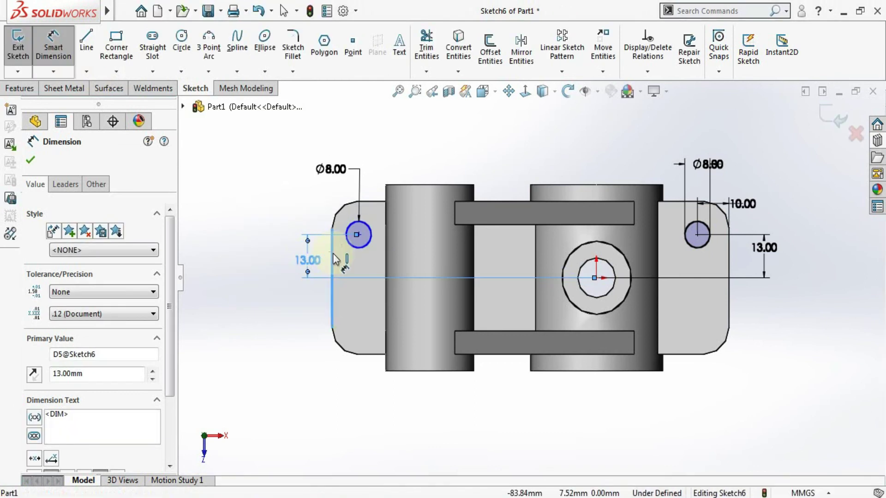
pyautogui.click(358, 235)
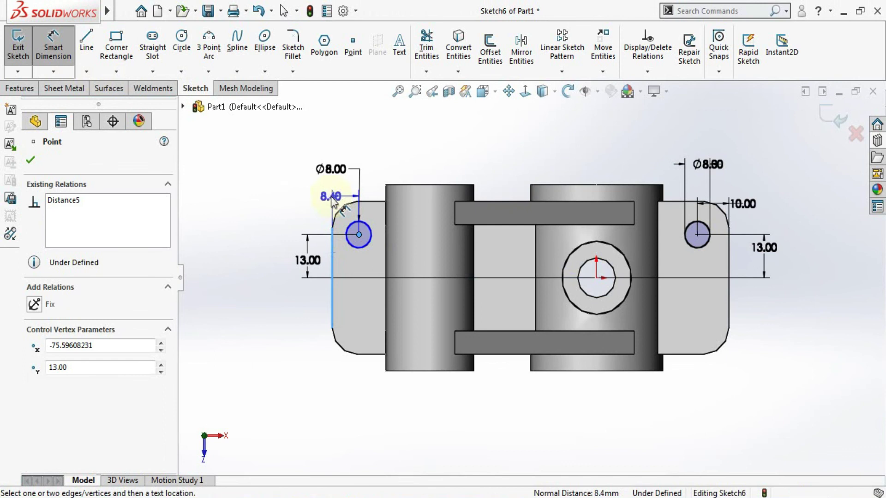
pyautogui.click(331, 197)
pyautogui.write('10')
pyautogui.press('Return')
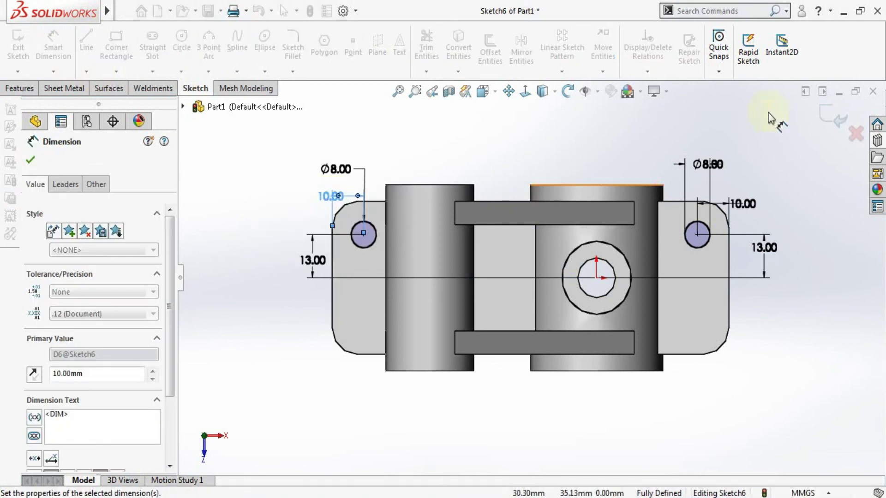
pyautogui.click(835, 128)
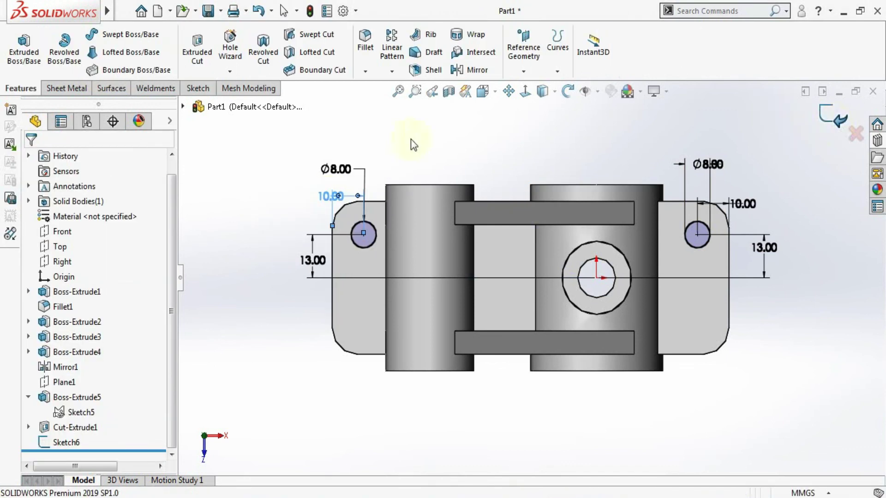
# Cut the two 8 mm circles of Sketch6 through the base plate with end condition Up To Next
pyautogui.click(204, 62)
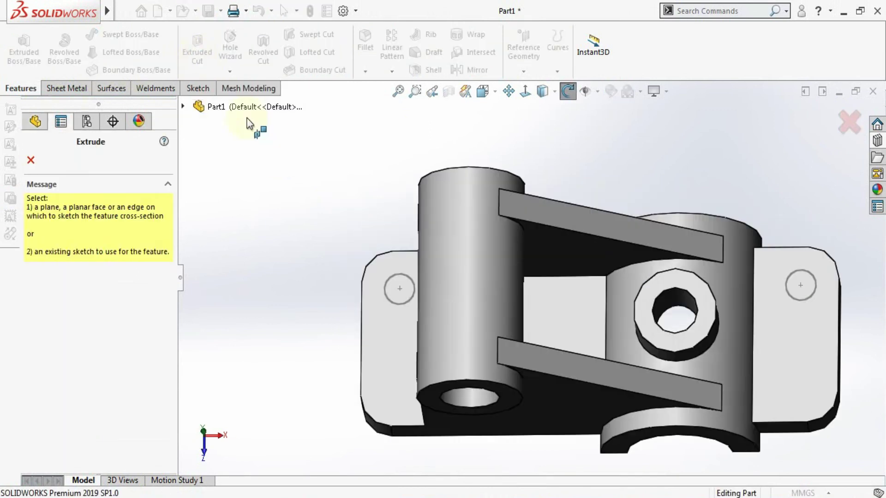
pyautogui.click(183, 106)
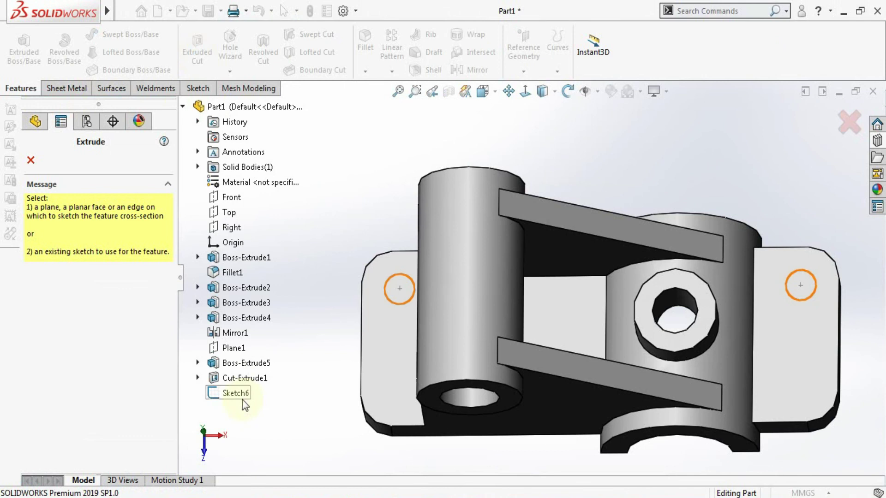
pyautogui.click(242, 398)
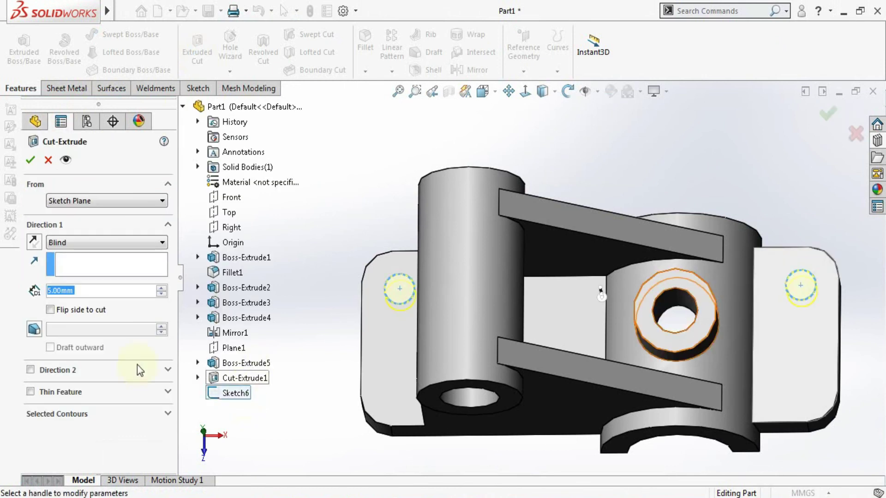
pyautogui.click(98, 243)
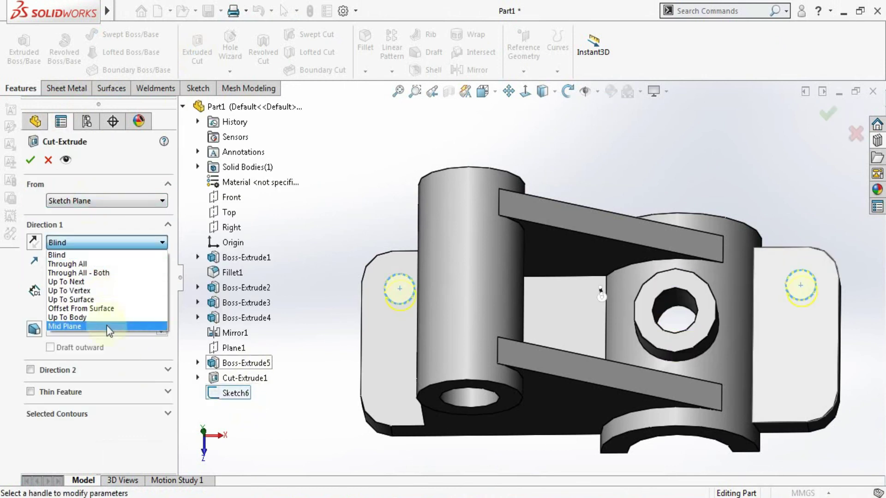
pyautogui.click(97, 282)
pyautogui.click(30, 161)
pyautogui.moveTo(295, 277); pyautogui.dragTo(418, 144, button='middle')
pyautogui.moveTo(418, 144); pyautogui.dragTo(286, 258)
pyautogui.press('Escape')
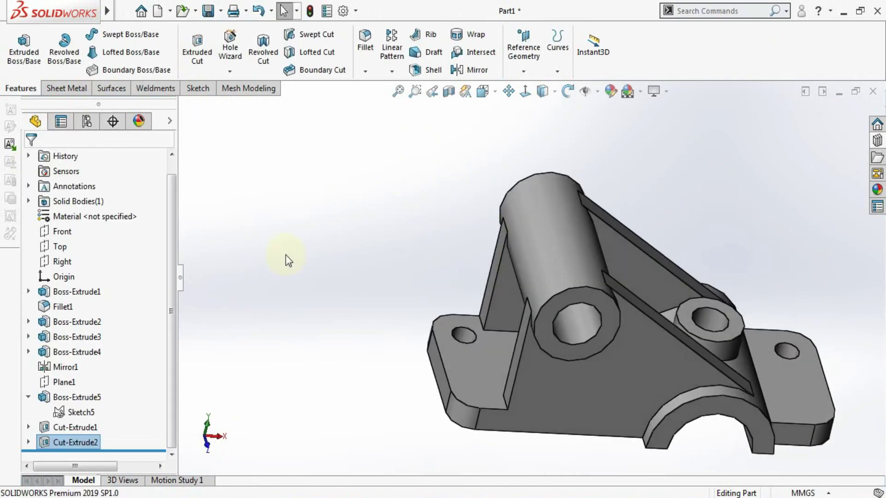
# Mirror the two-hole cut about the Front plane to the other side of the base plate
pyautogui.click(94, 443)
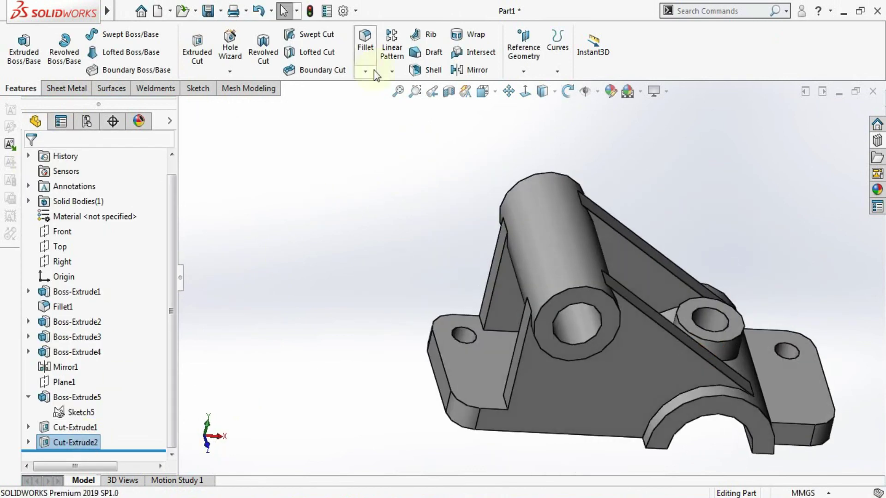
pyautogui.click(469, 72)
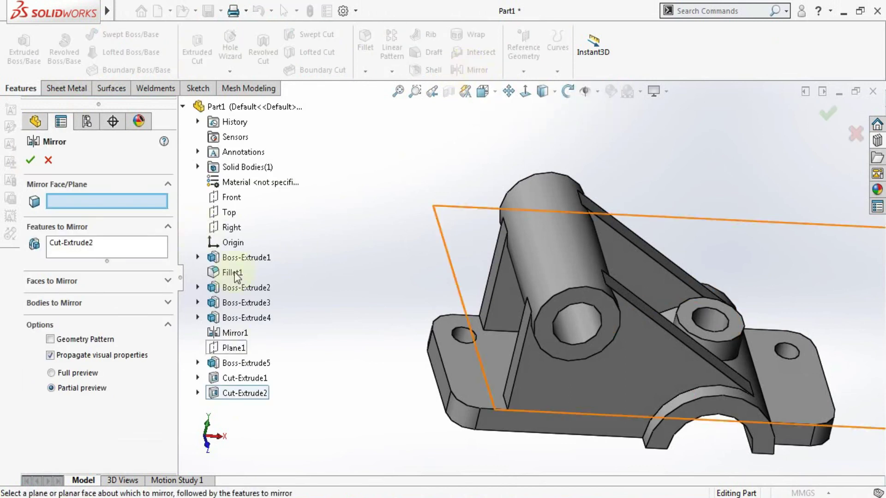
pyautogui.click(230, 200)
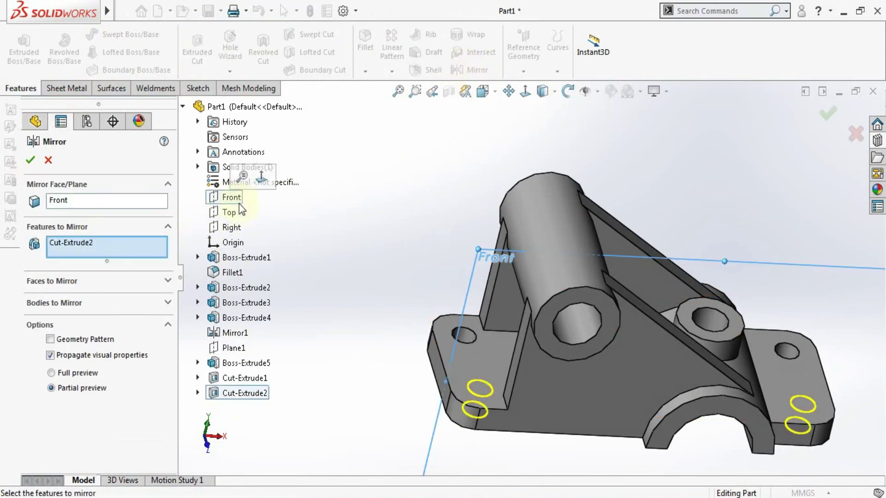
pyautogui.click(32, 161)
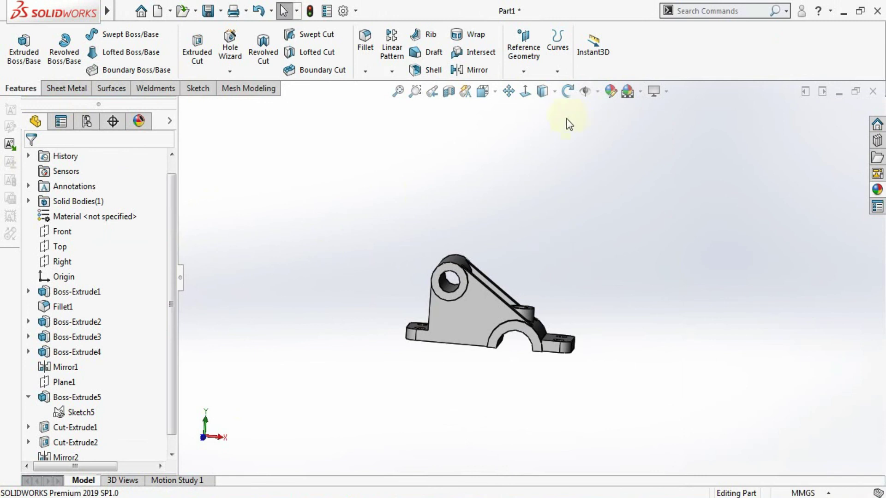
# Apply the Plain White scene as the model's background
pyautogui.click(640, 91)
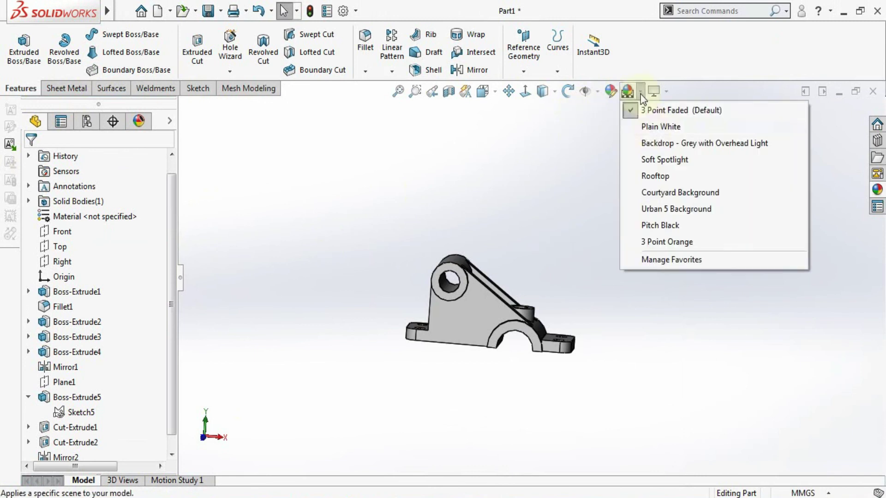
pyautogui.click(652, 127)
pyautogui.scroll(-3, 502, 240)
# Apply the polished teak endgrain appearance file from the organic, wood, teak materials folder to the whole part
pyautogui.click(613, 93)
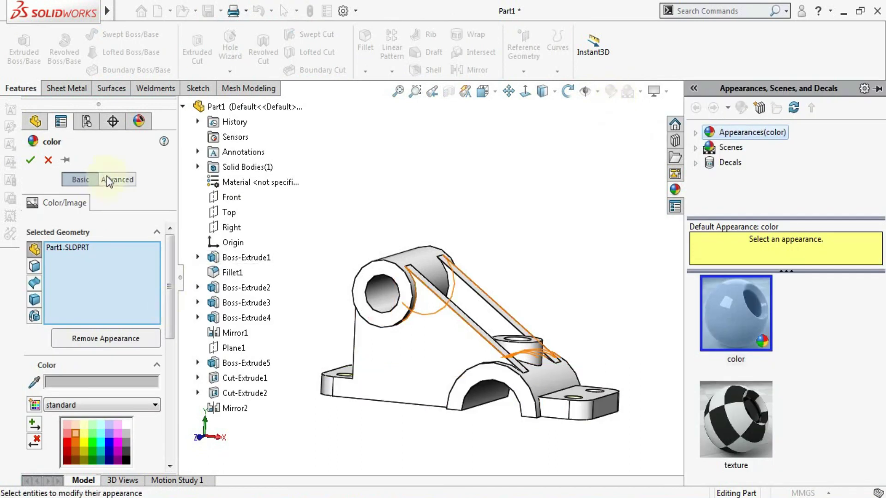
pyautogui.click(111, 180)
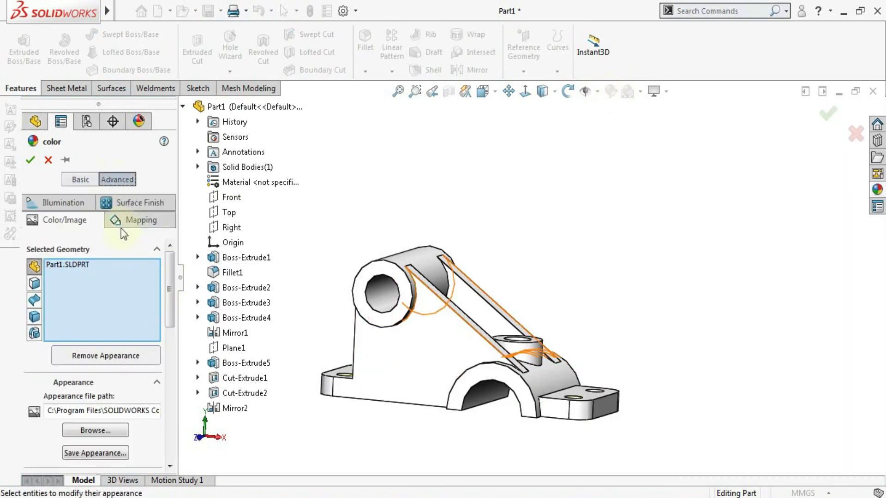
pyautogui.click(101, 431)
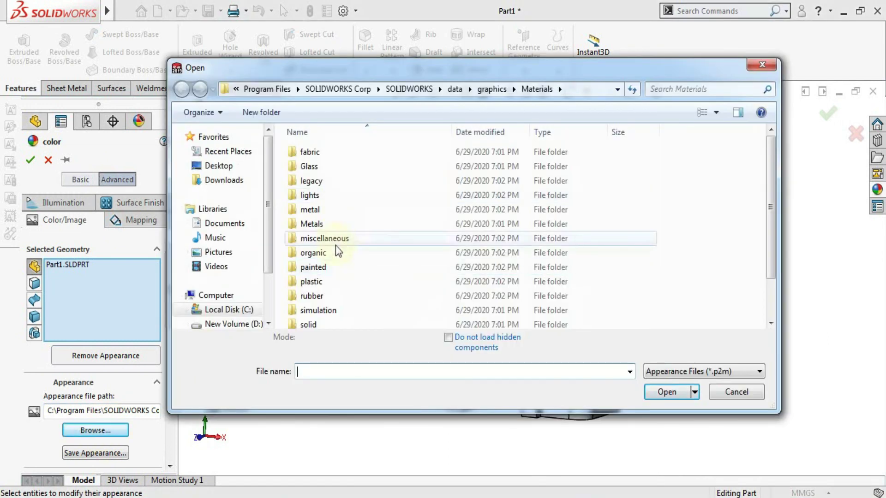
pyautogui.click(333, 258)
pyautogui.doubleClick(333, 257)
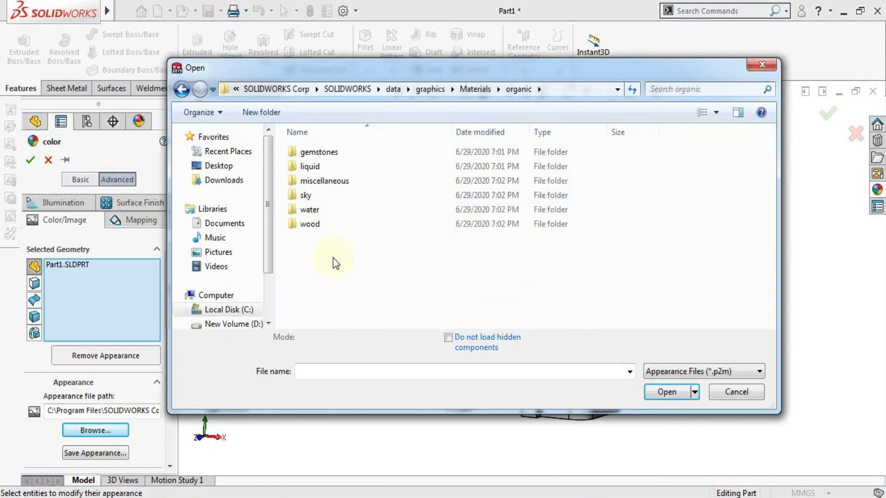
pyautogui.doubleClick(333, 223)
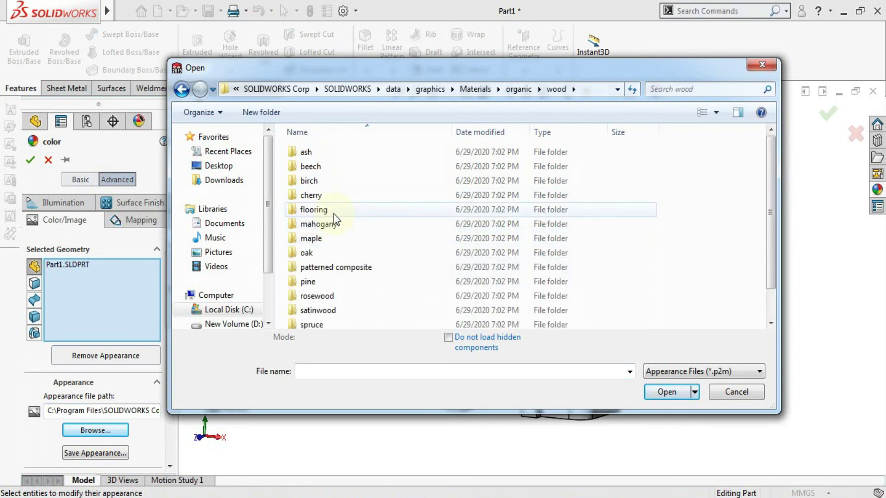
pyautogui.scroll(-1, 338, 238)
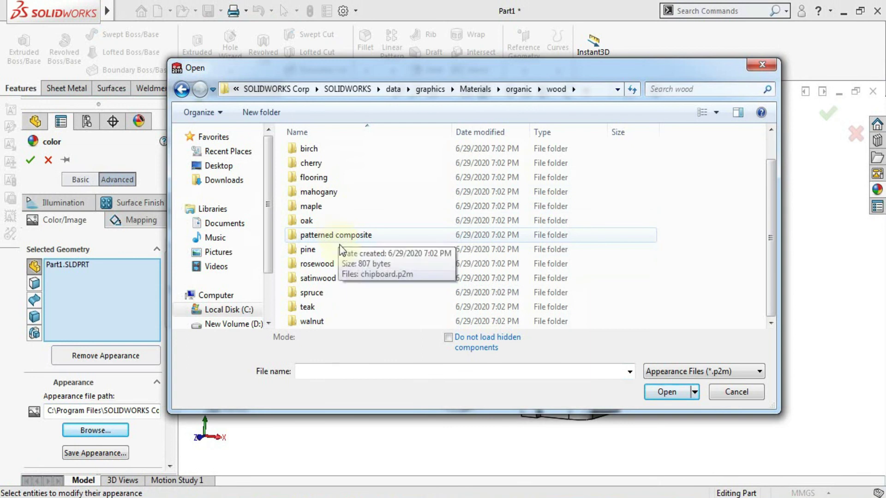
pyautogui.doubleClick(319, 307)
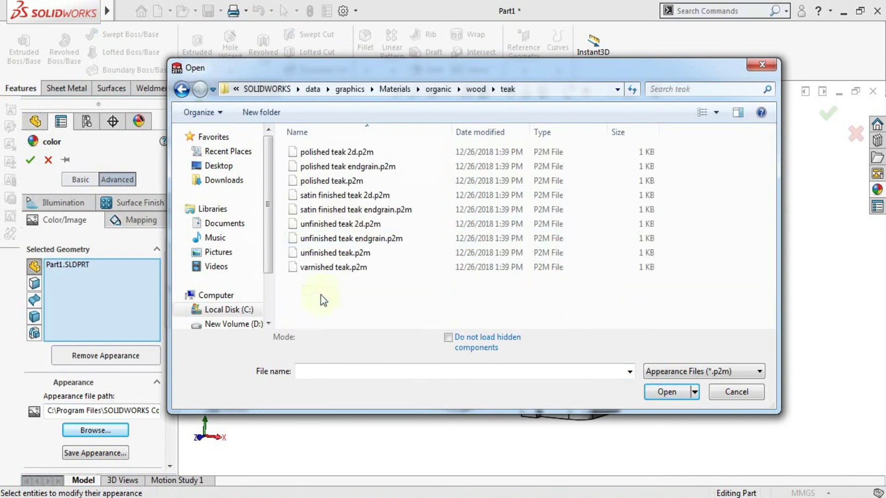
pyautogui.click(347, 171)
pyautogui.click(663, 385)
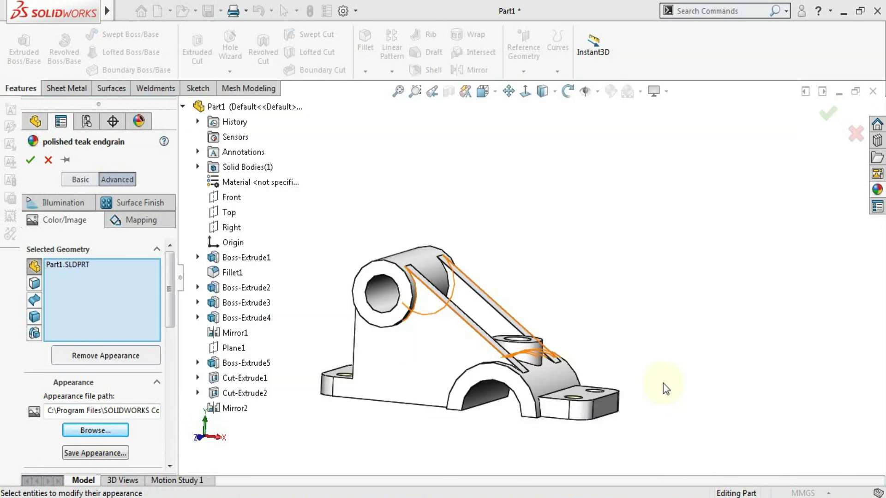
pyautogui.press('f')
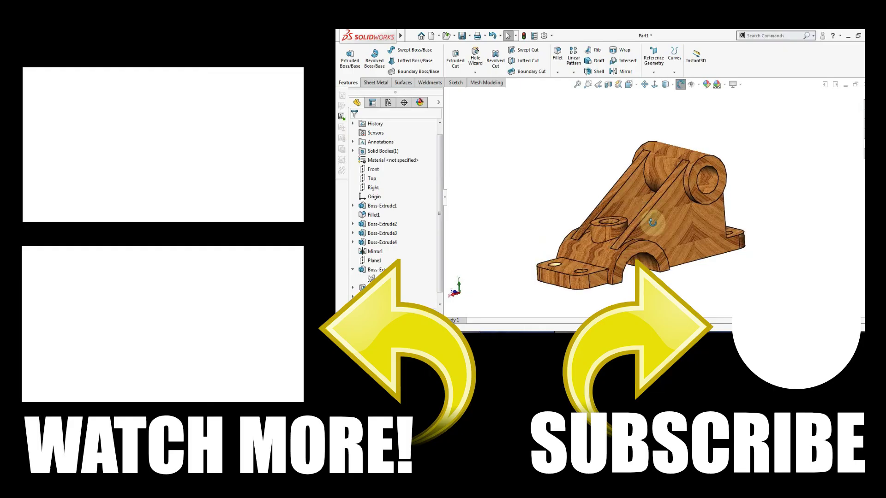